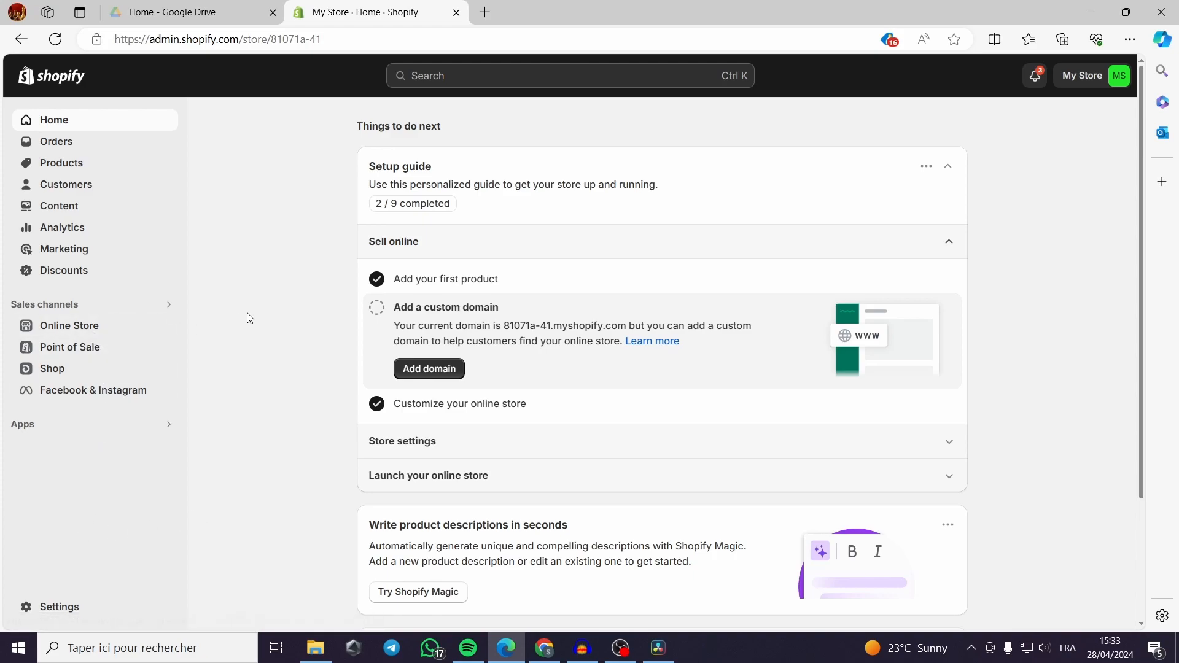
Step: Open the Brand page in the store's settings
click(59, 608)
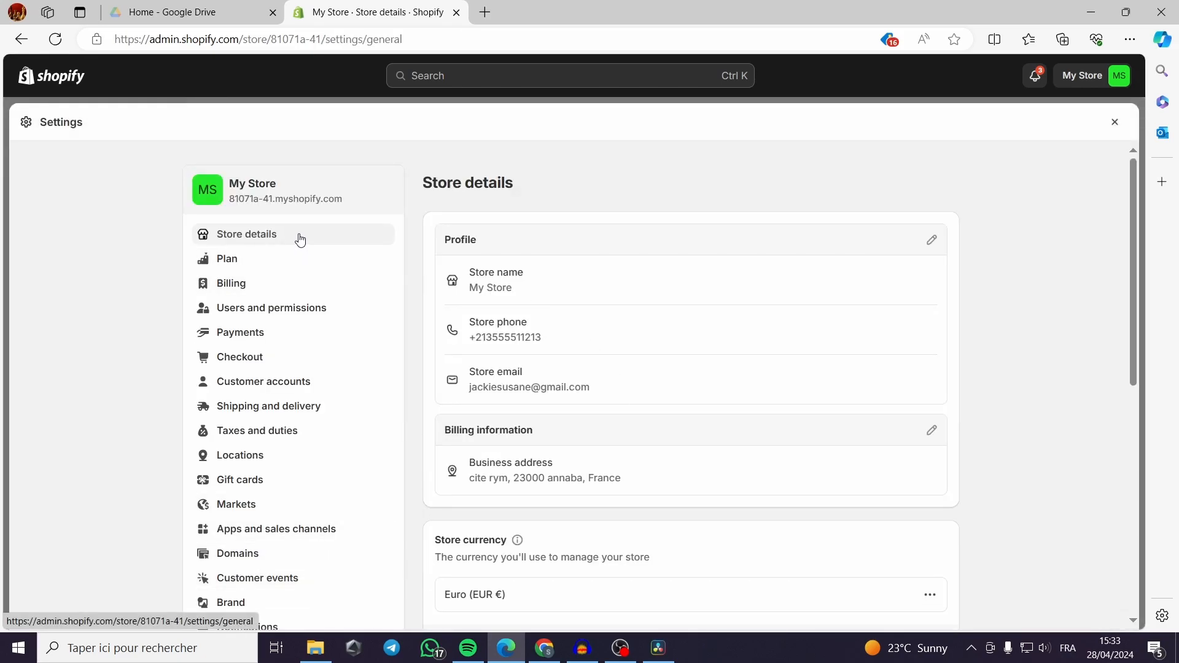
scroll(297, 245, down, 2)
click(239, 457)
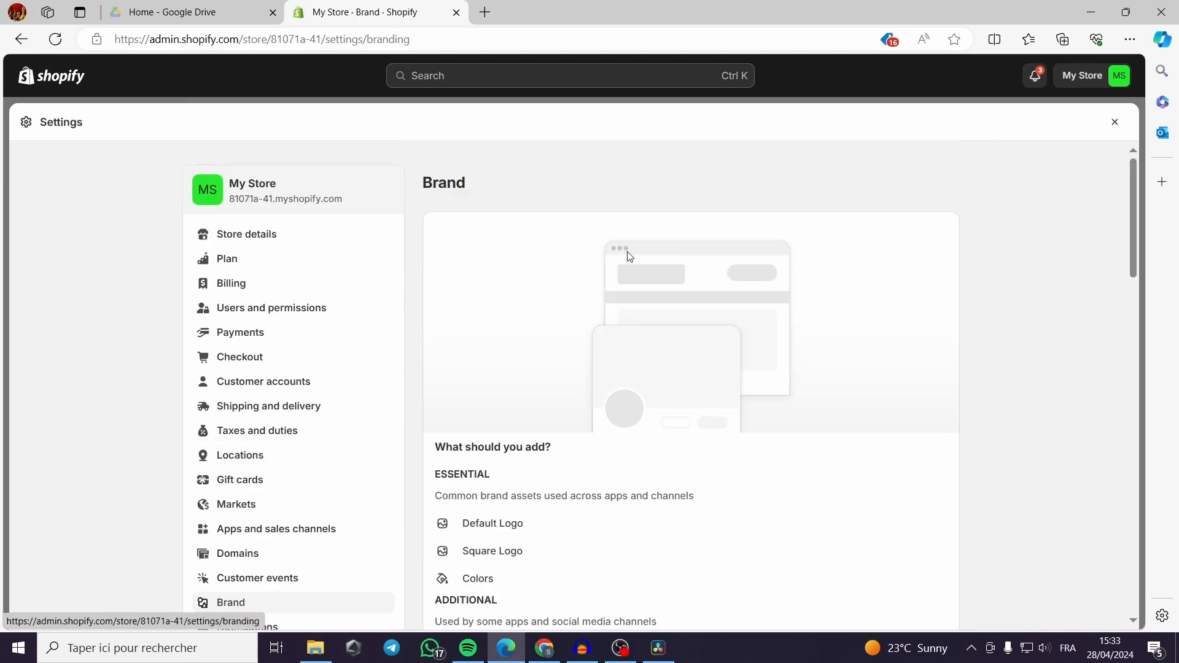
Step: Examine the Brand page's sections: recommended assets, logos, colors, cover image, slogan, short description and social links
scroll(624, 515, down, 2)
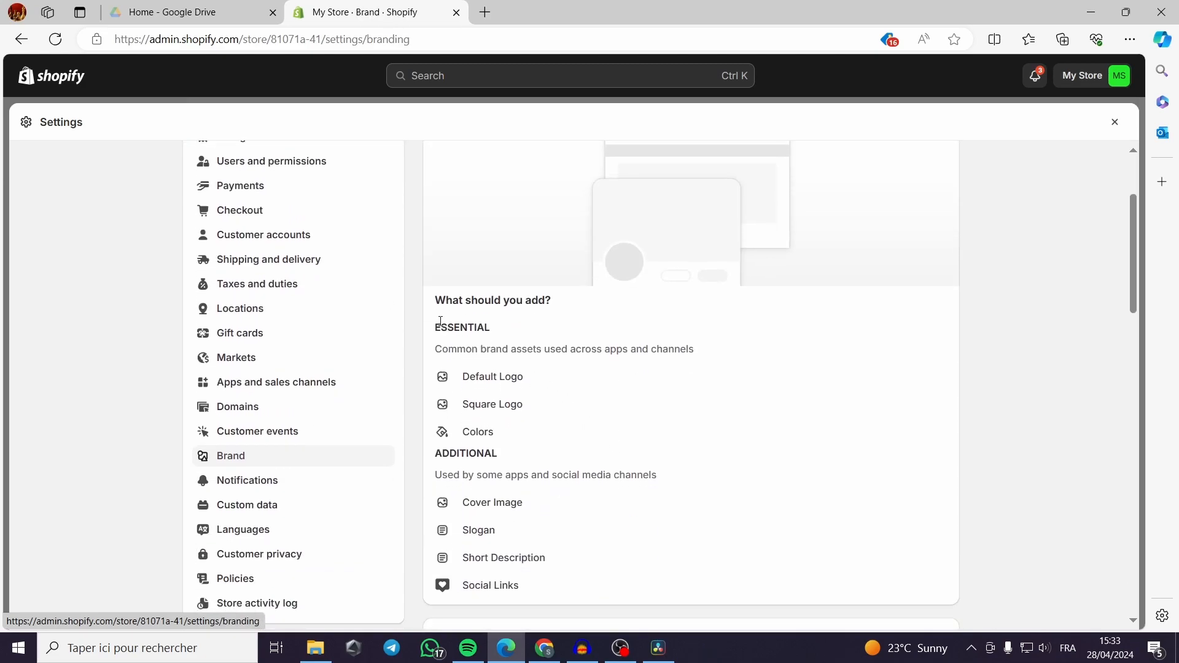
scroll(448, 399, down, 1)
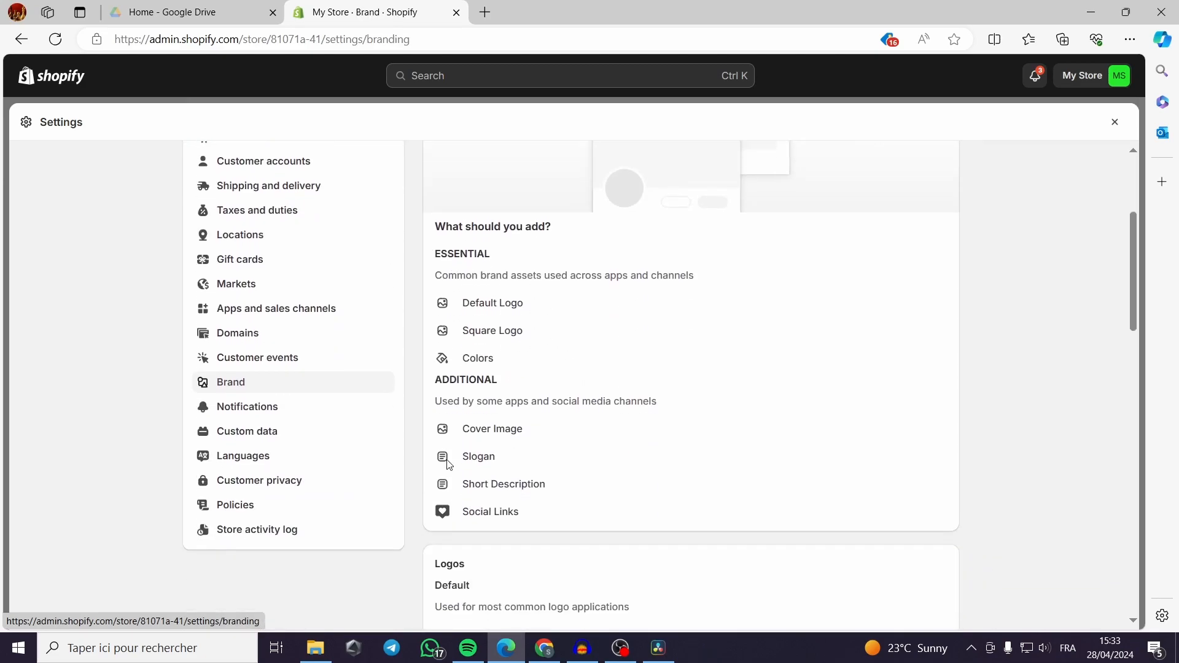
scroll(486, 377, down, 1)
scroll(604, 378, down, 2)
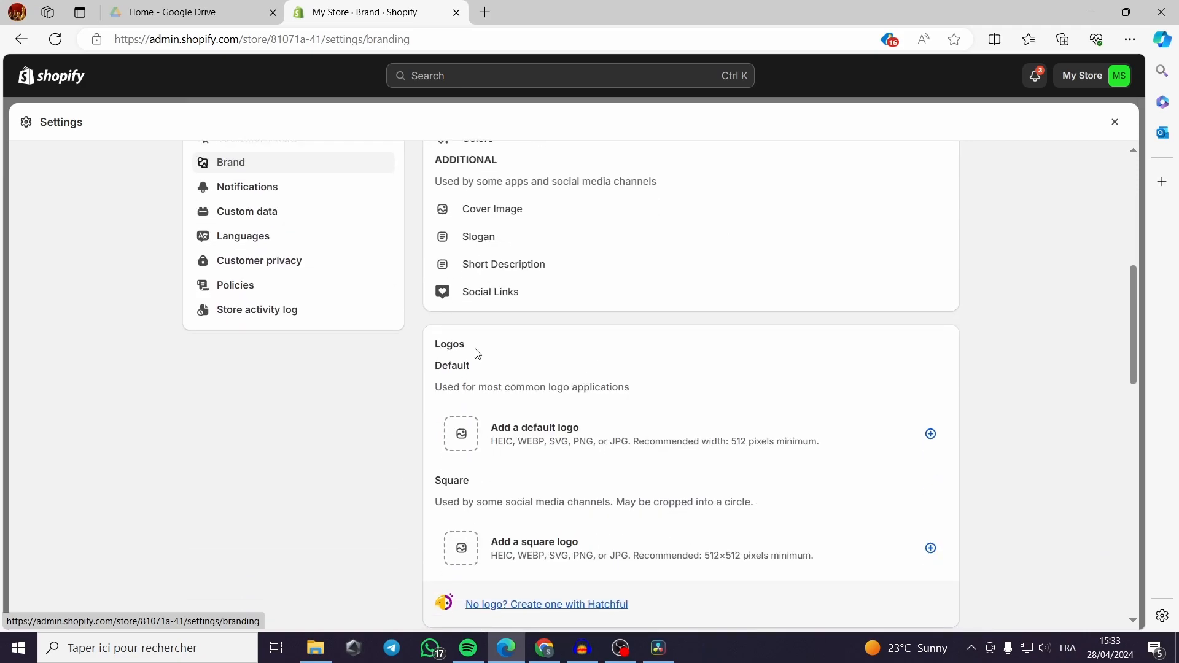
scroll(476, 354, down, 1)
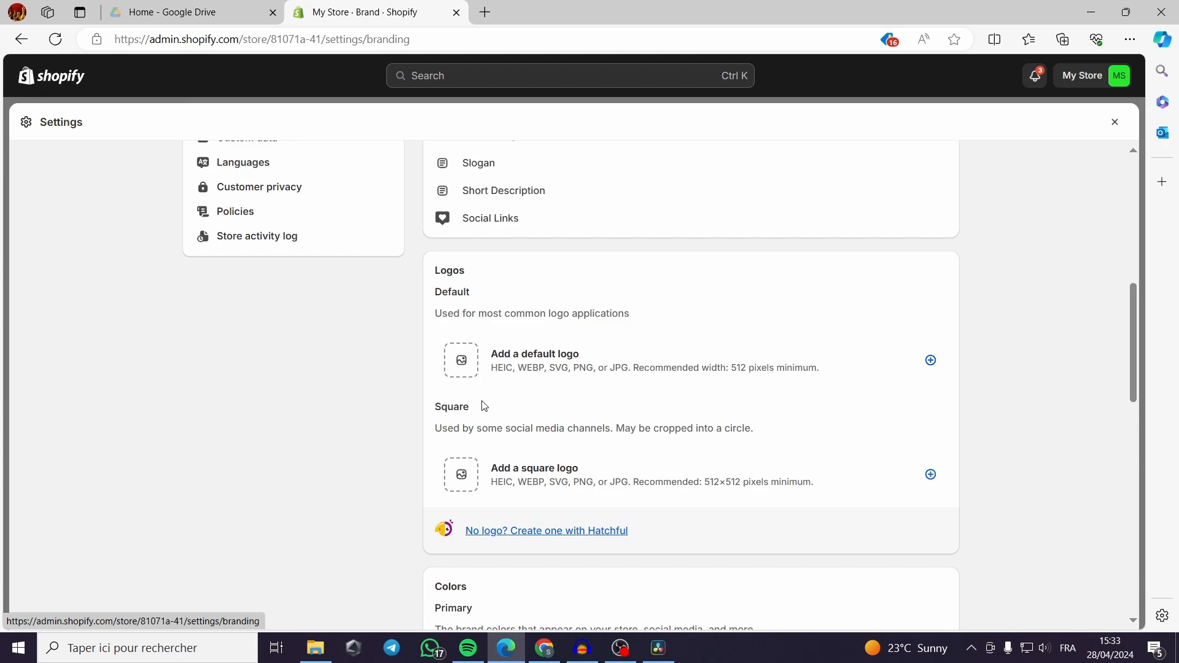
scroll(465, 400, down, 7)
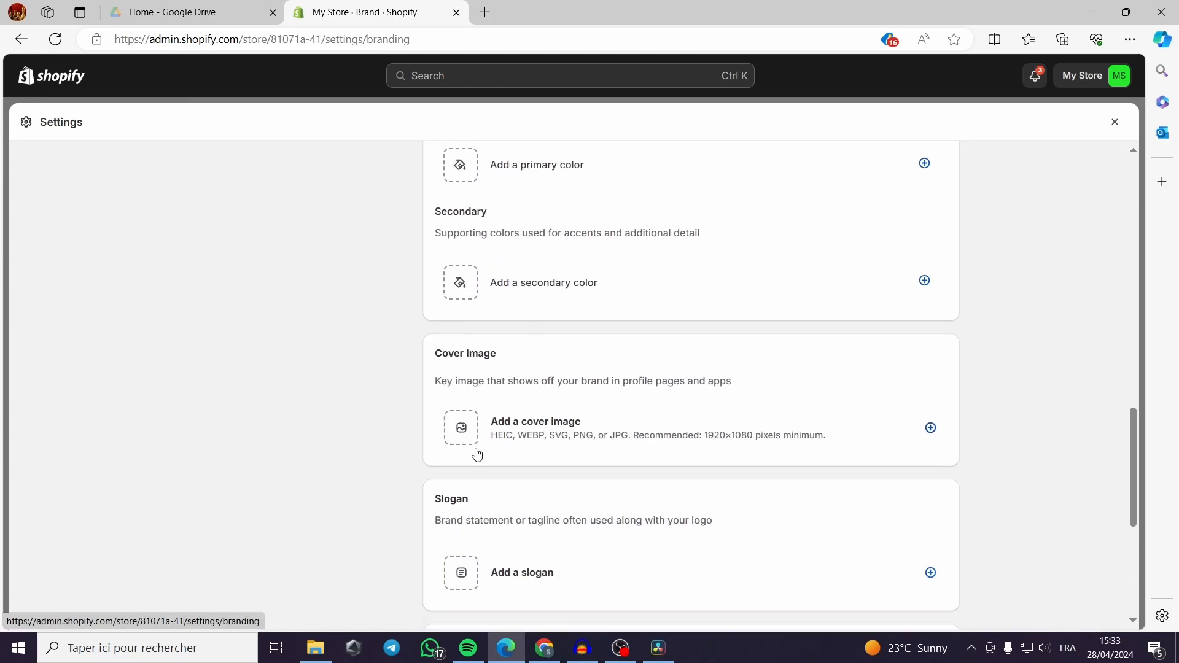
scroll(550, 436, down, 1)
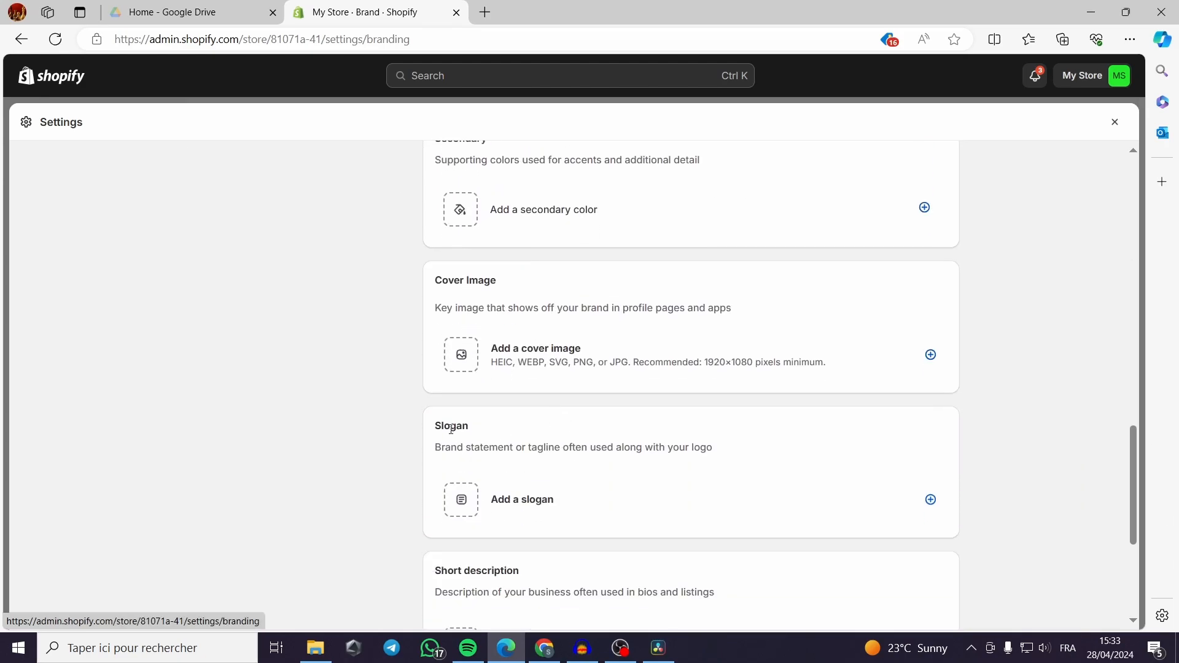
scroll(500, 437, down, 1)
scroll(503, 514, down, 2)
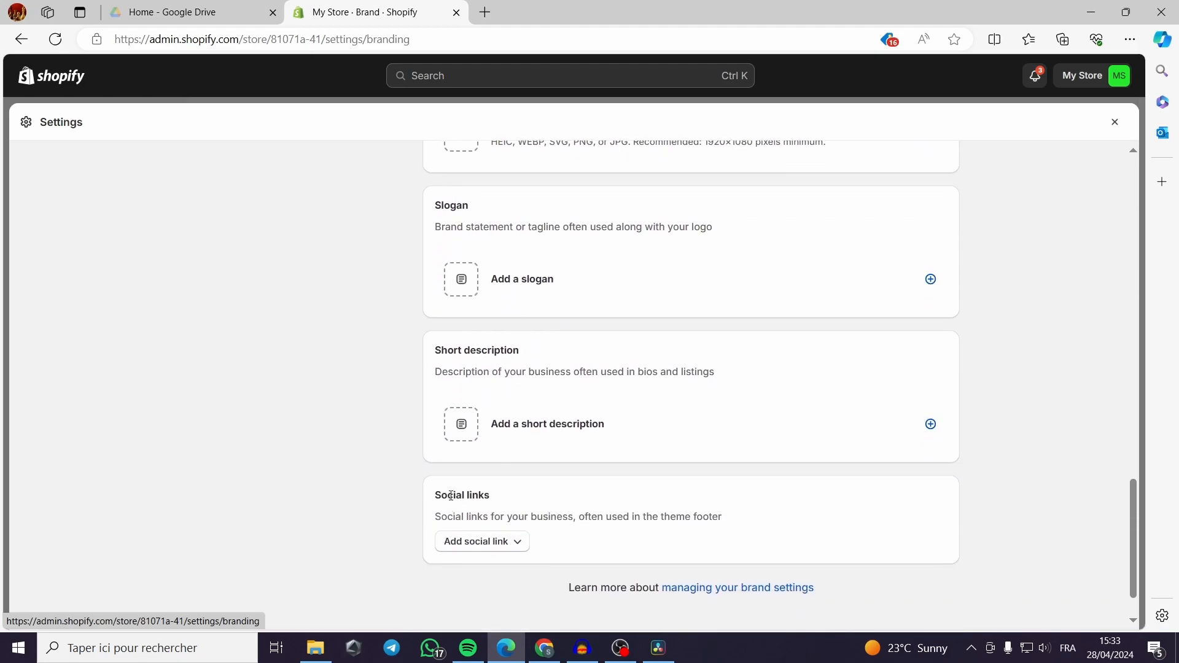
drag(498, 502, 434, 498)
click(544, 527)
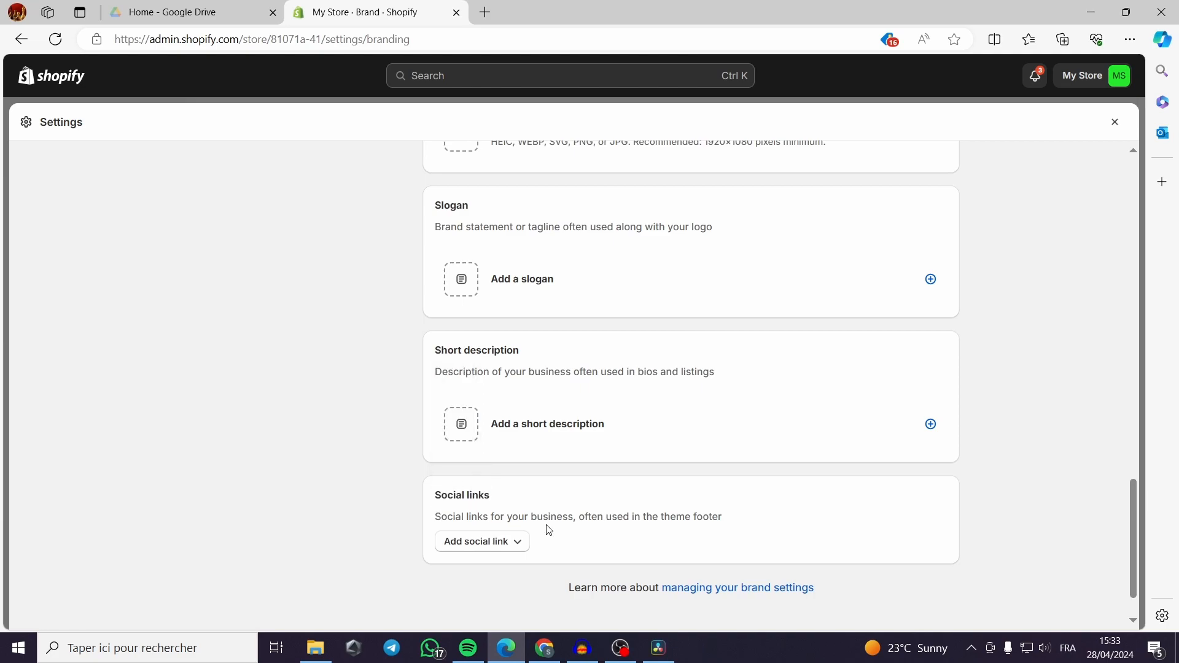
scroll(547, 528, up, 8)
scroll(552, 529, up, 4)
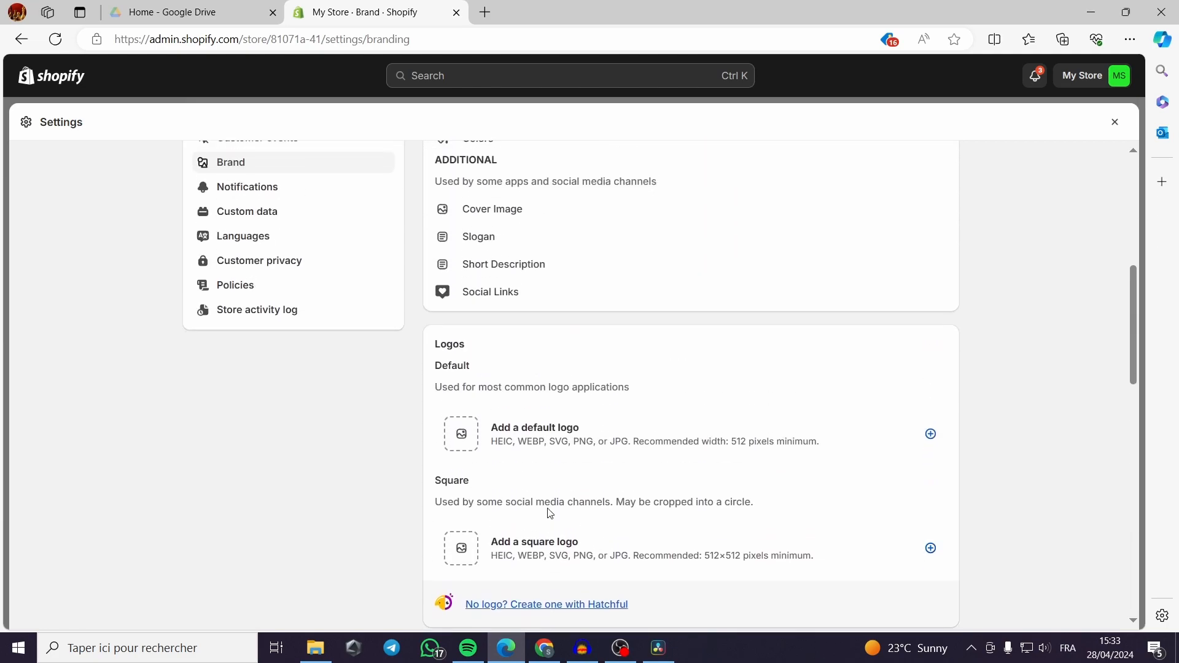
Step: Set the blue Boutique PNG from the store library as the brand's default logo
scroll(614, 479, down, 1)
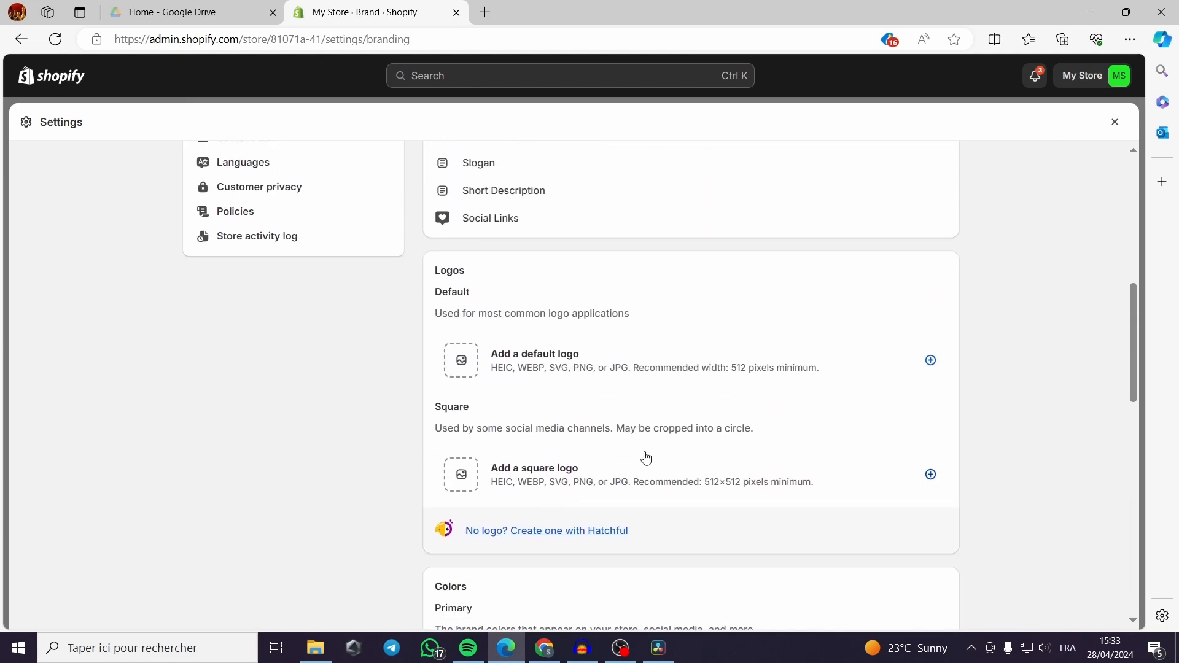
click(931, 361)
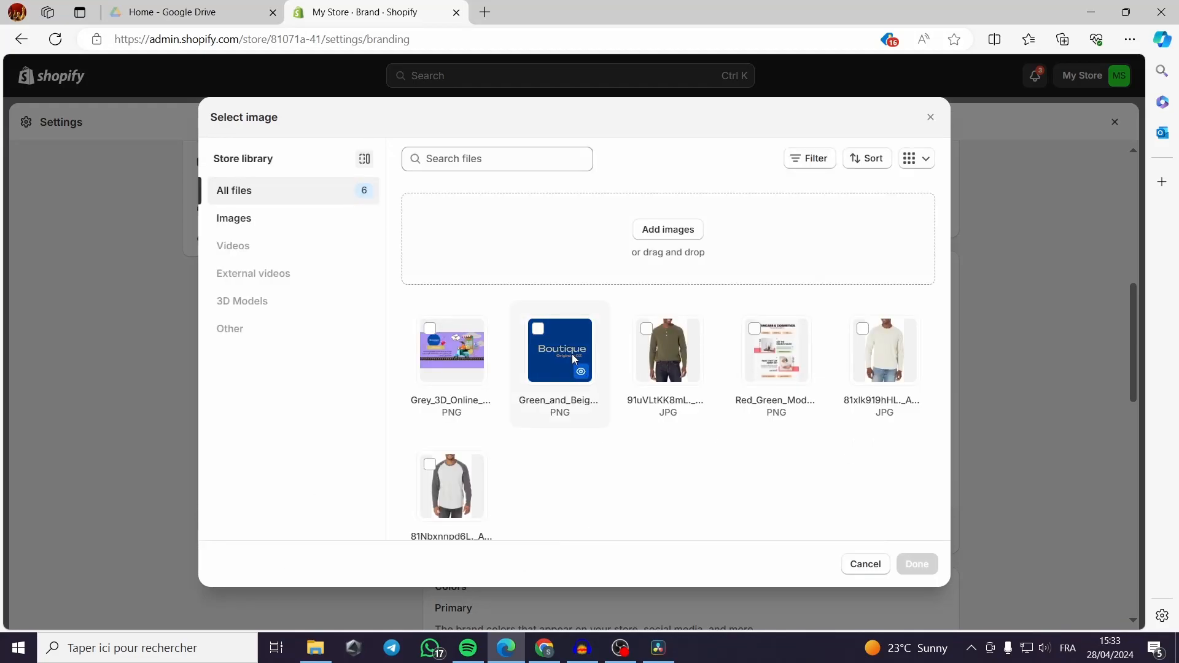
click(674, 233)
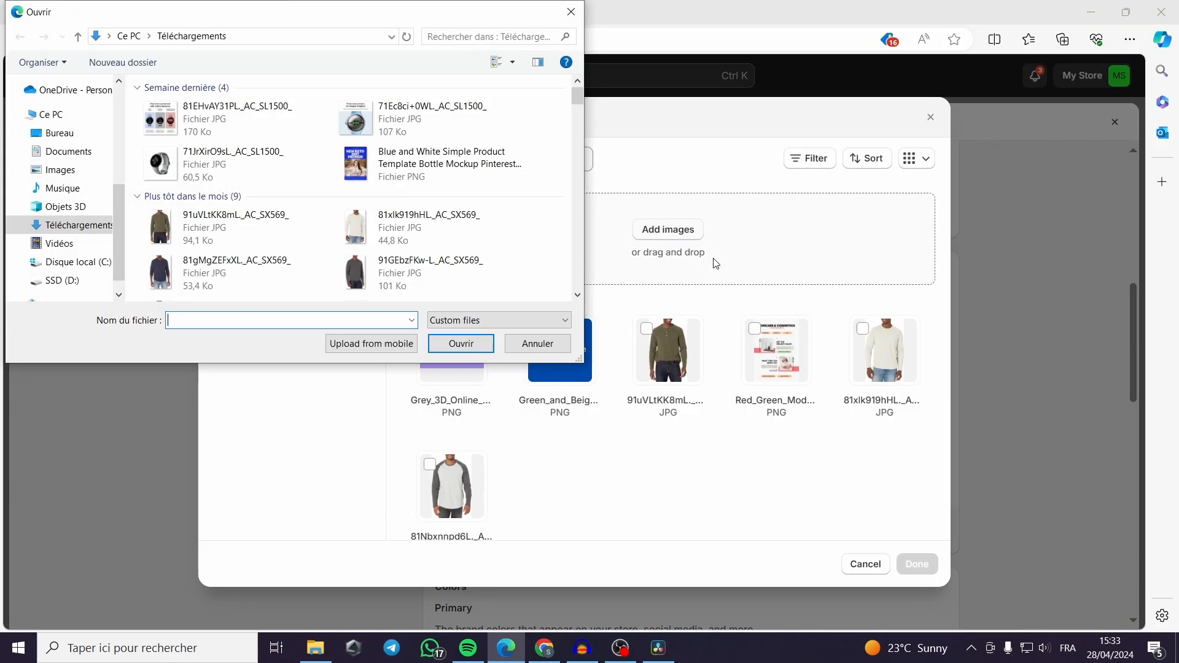
click(571, 11)
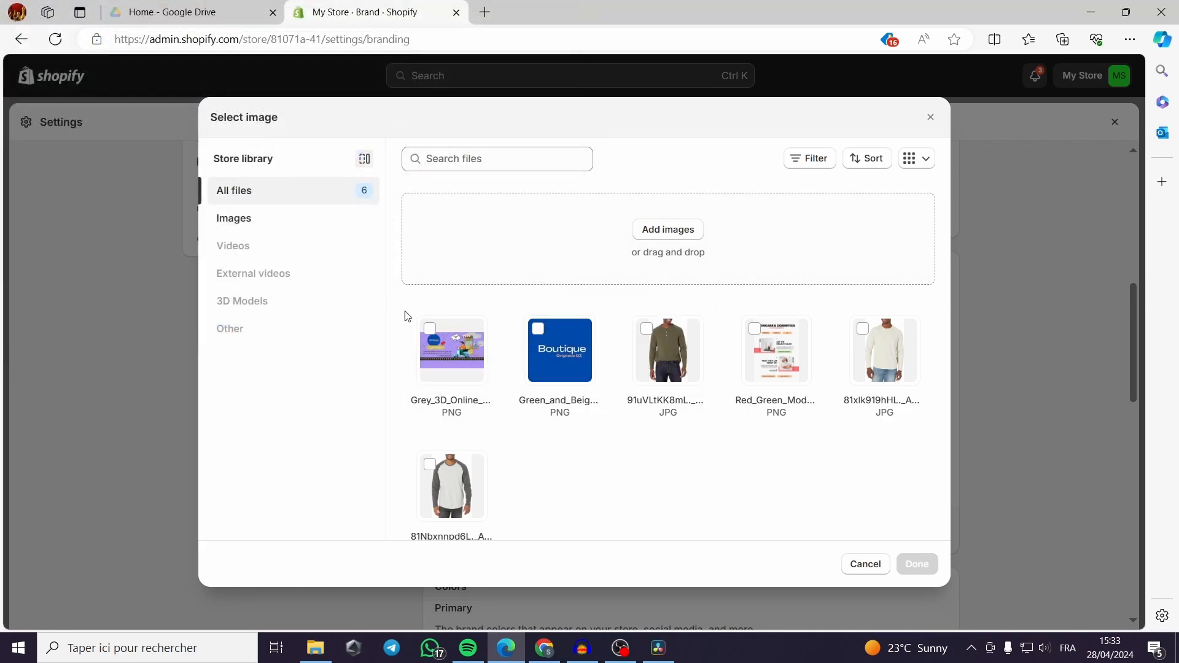
click(540, 330)
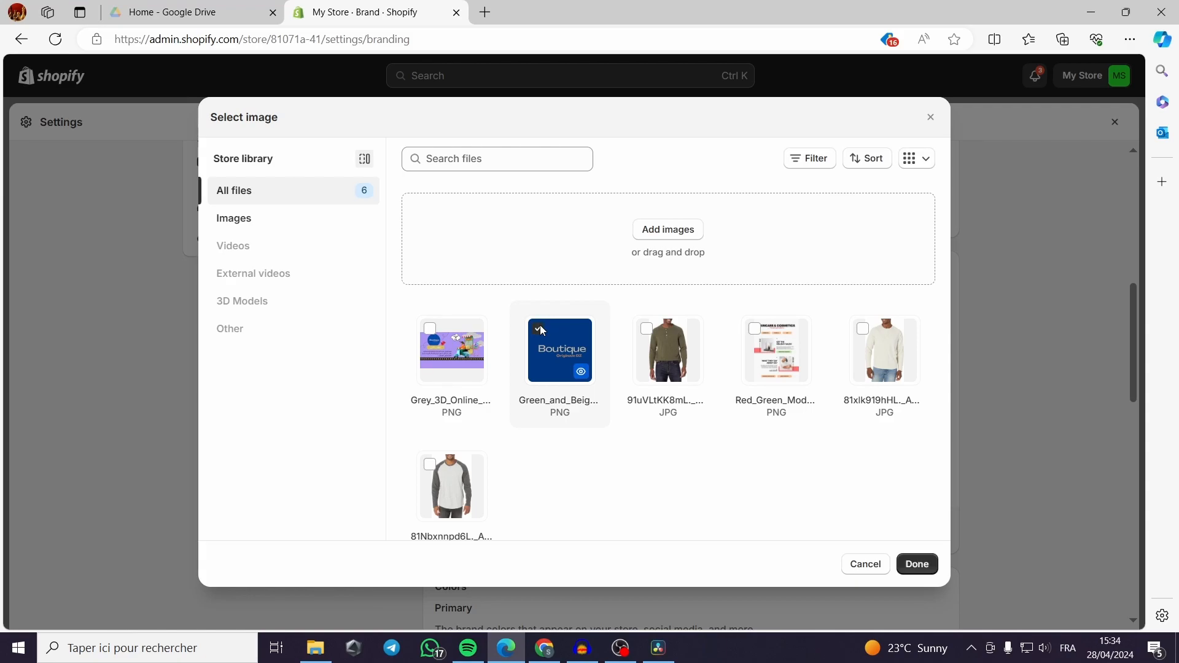
click(913, 564)
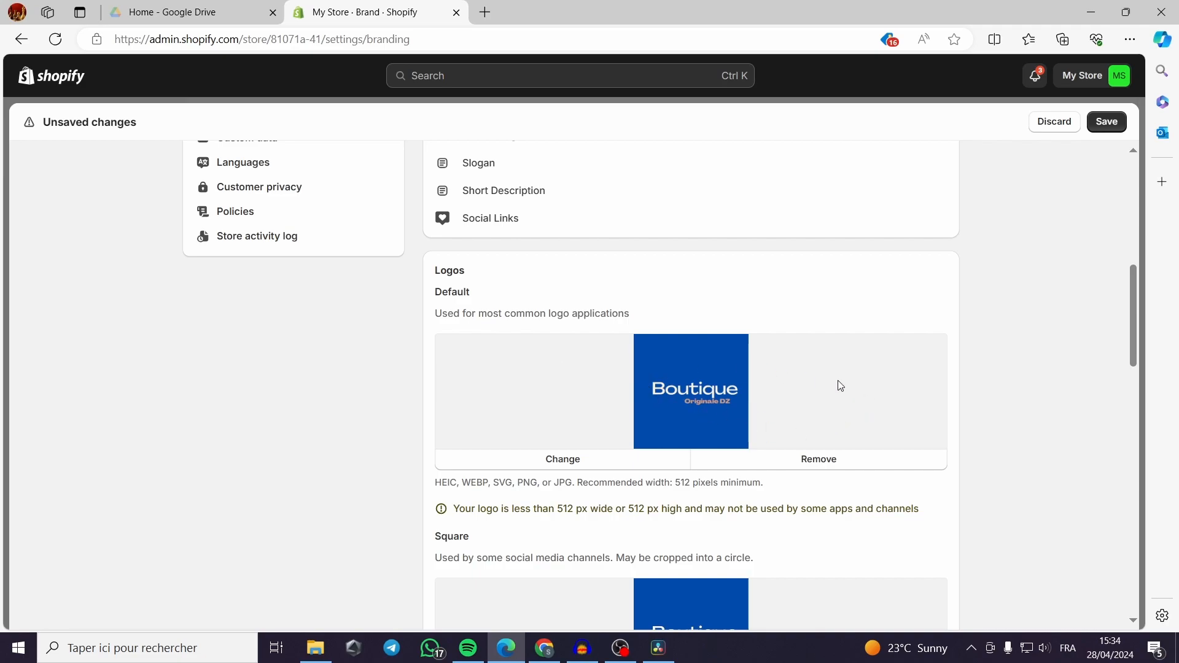
Step: Preview the square logo as Circle and as Favicon, and return the preview to Square
scroll(626, 376, down, 1)
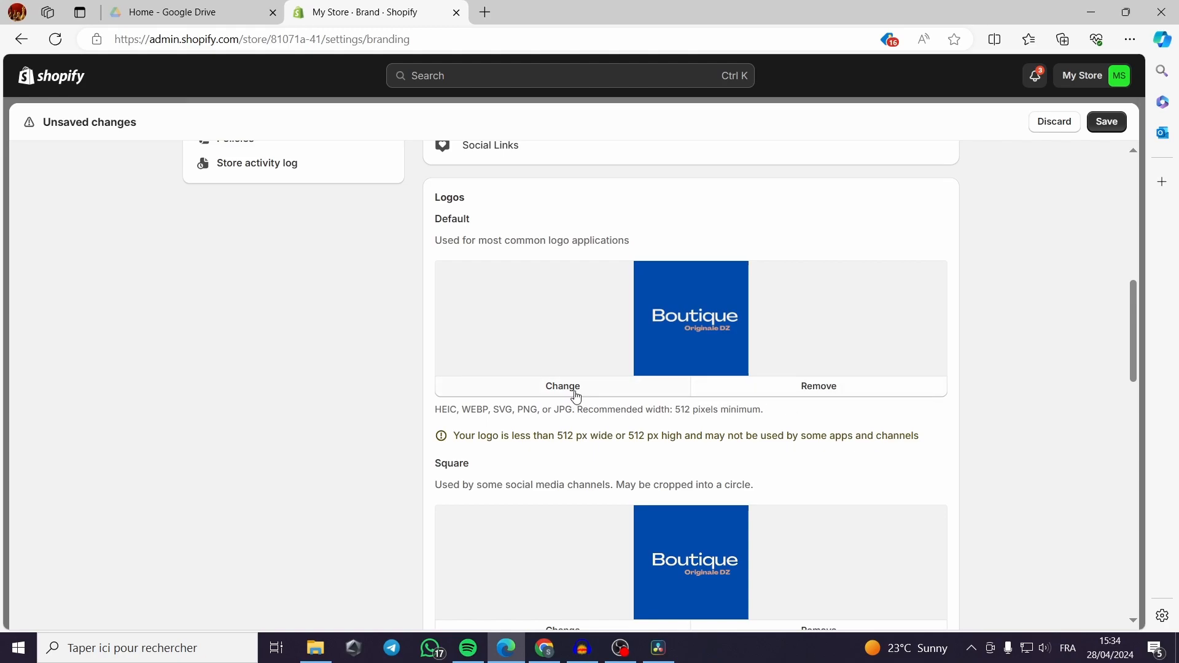
scroll(787, 399, down, 1)
scroll(786, 399, down, 2)
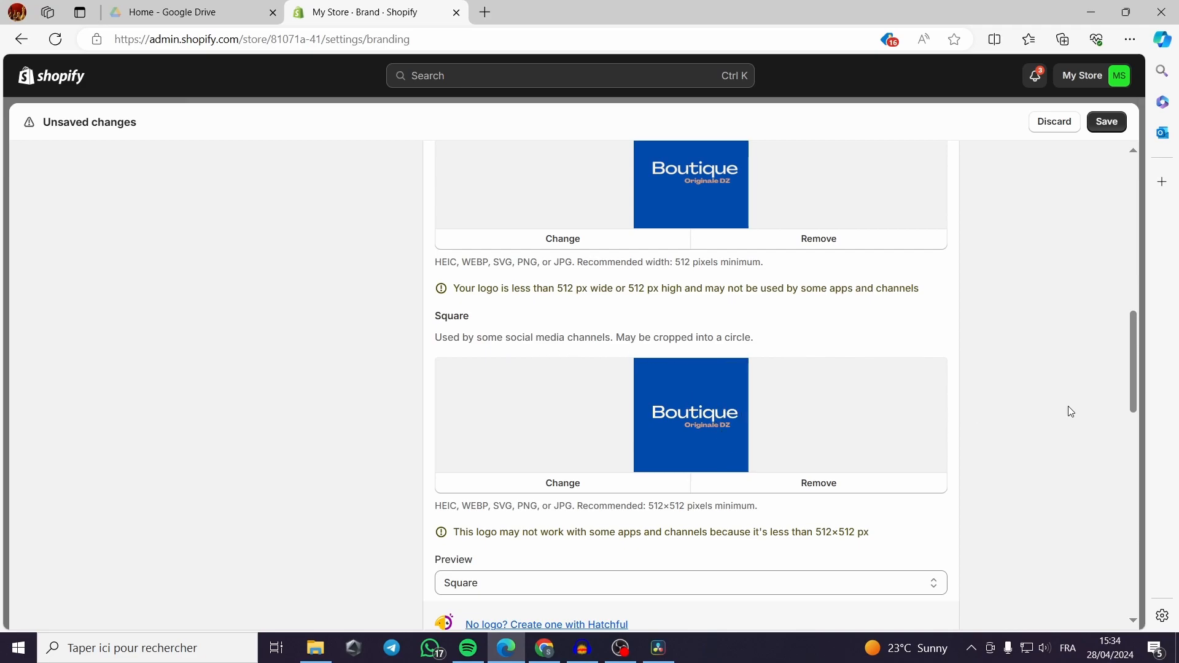
scroll(1070, 411, down, 1)
scroll(447, 546, down, 1)
click(498, 438)
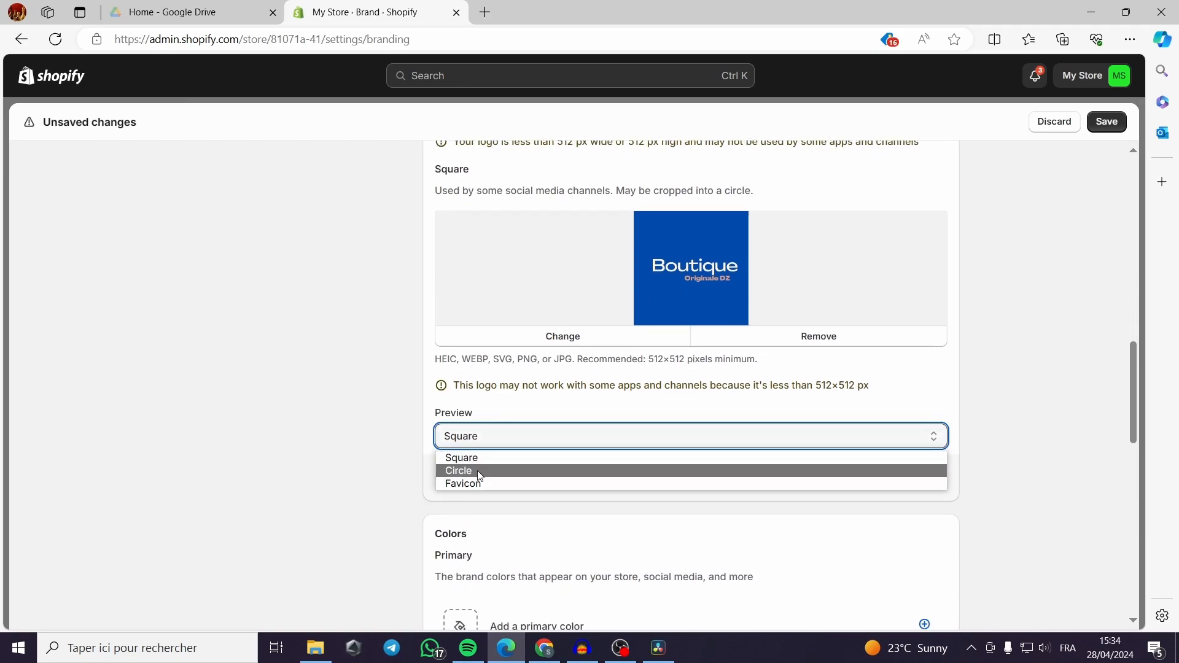
click(485, 471)
click(503, 440)
click(477, 483)
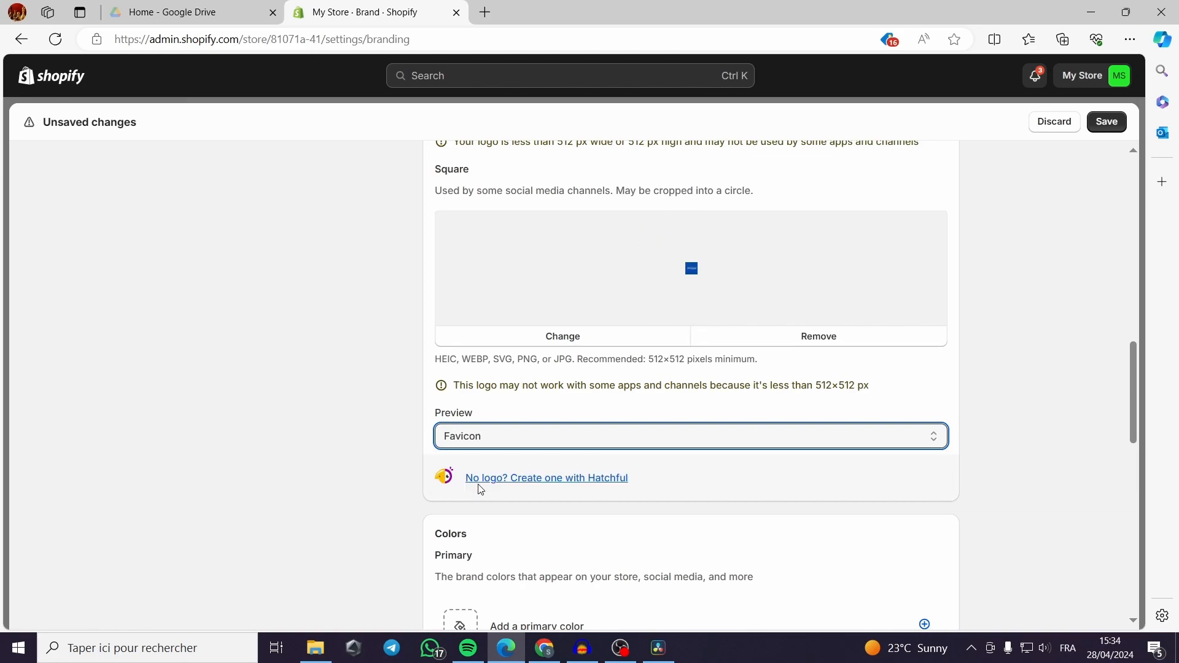
click(530, 435)
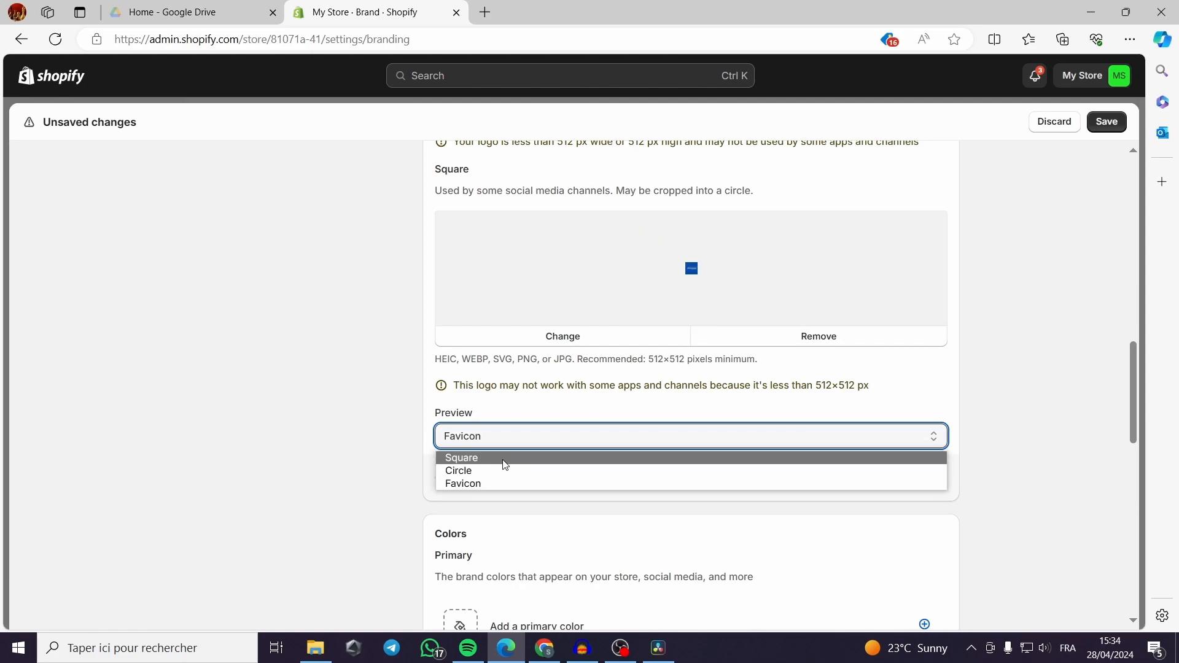
click(505, 458)
Step: Add a bright blue primary brand color, #268bfc, in keeping with the logo's background
scroll(669, 484, down, 4)
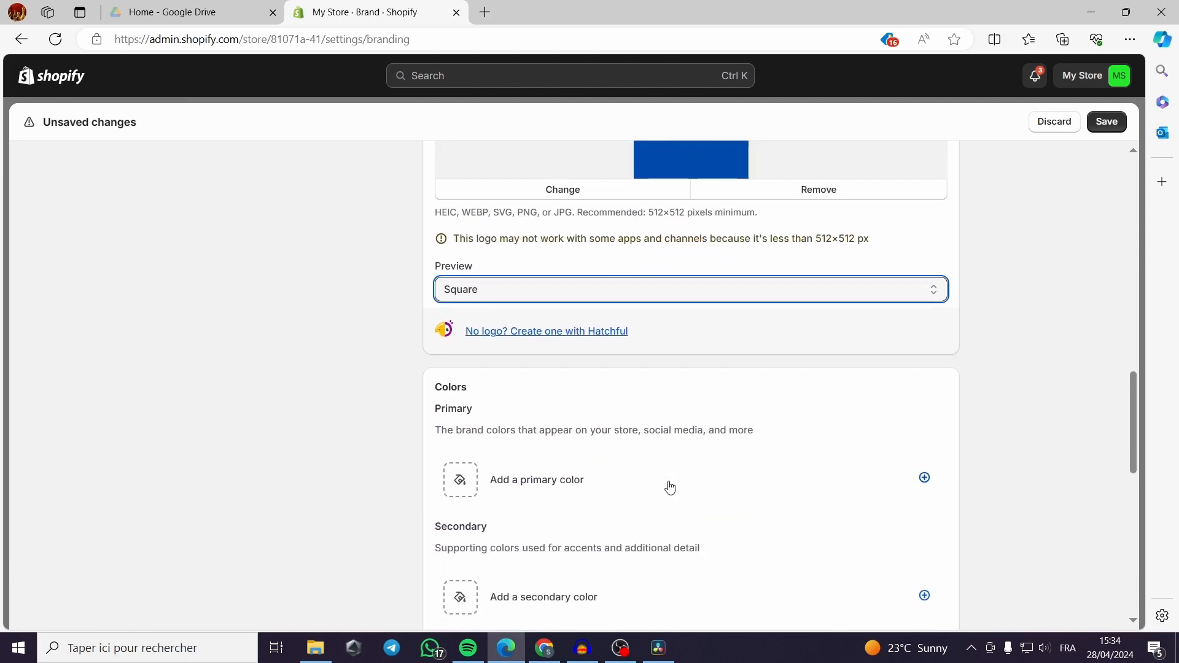
scroll(653, 478, up, 6)
scroll(655, 482, down, 3)
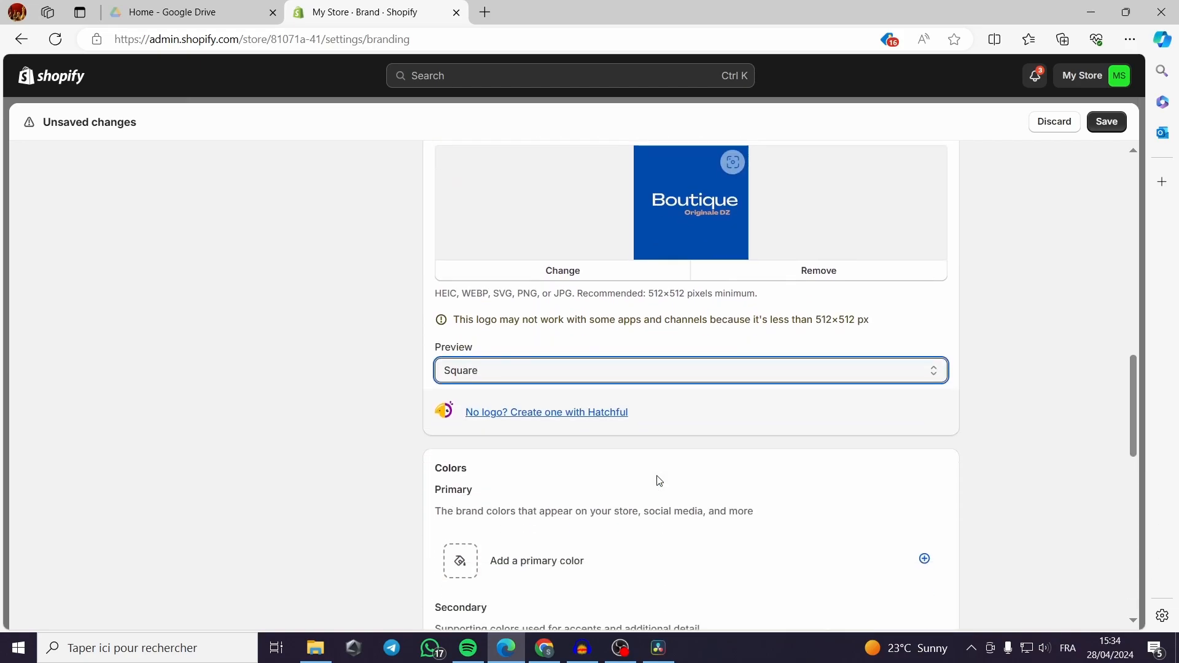
scroll(750, 453, down, 1)
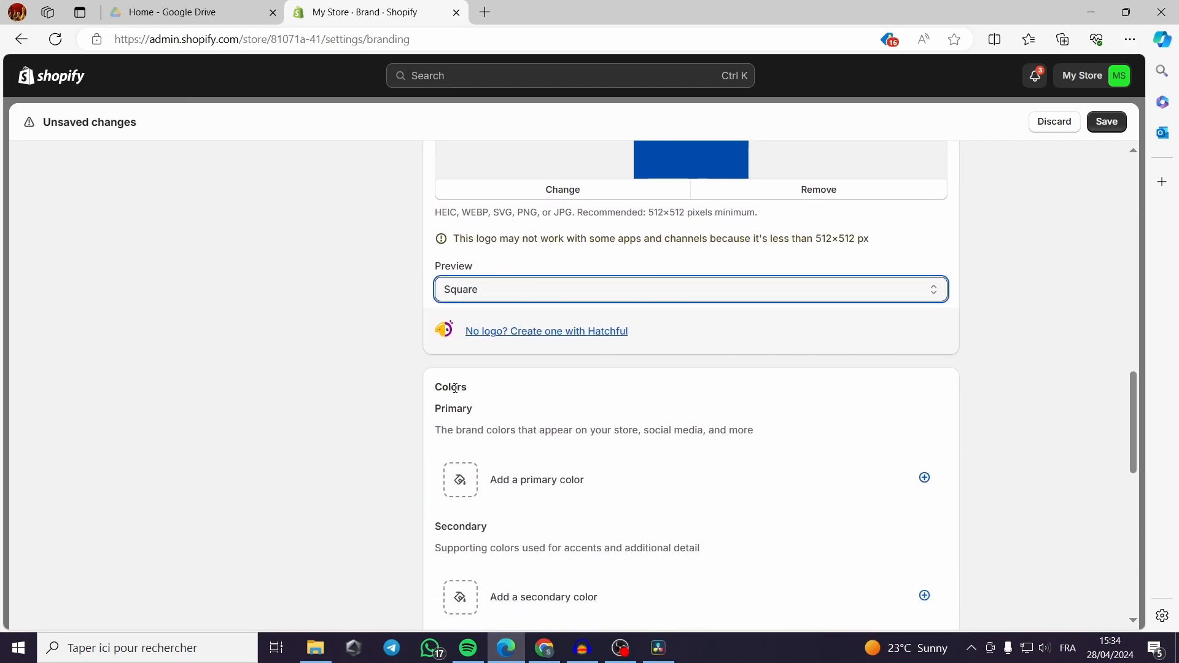
click(468, 486)
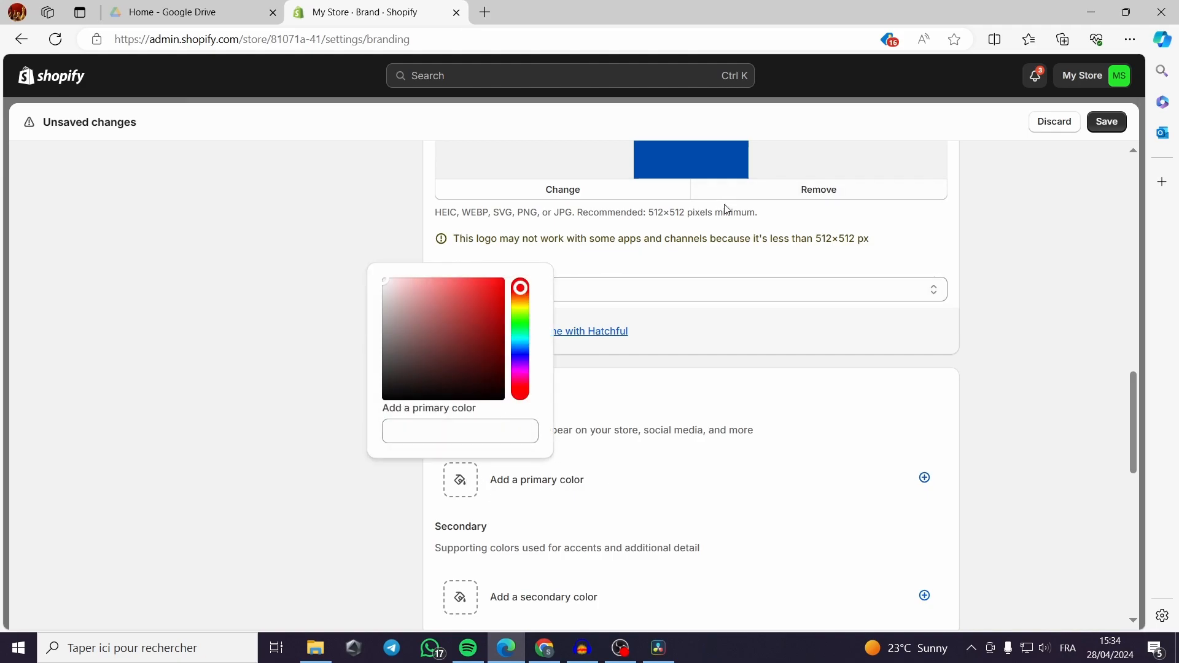
scroll(726, 207, up, 1)
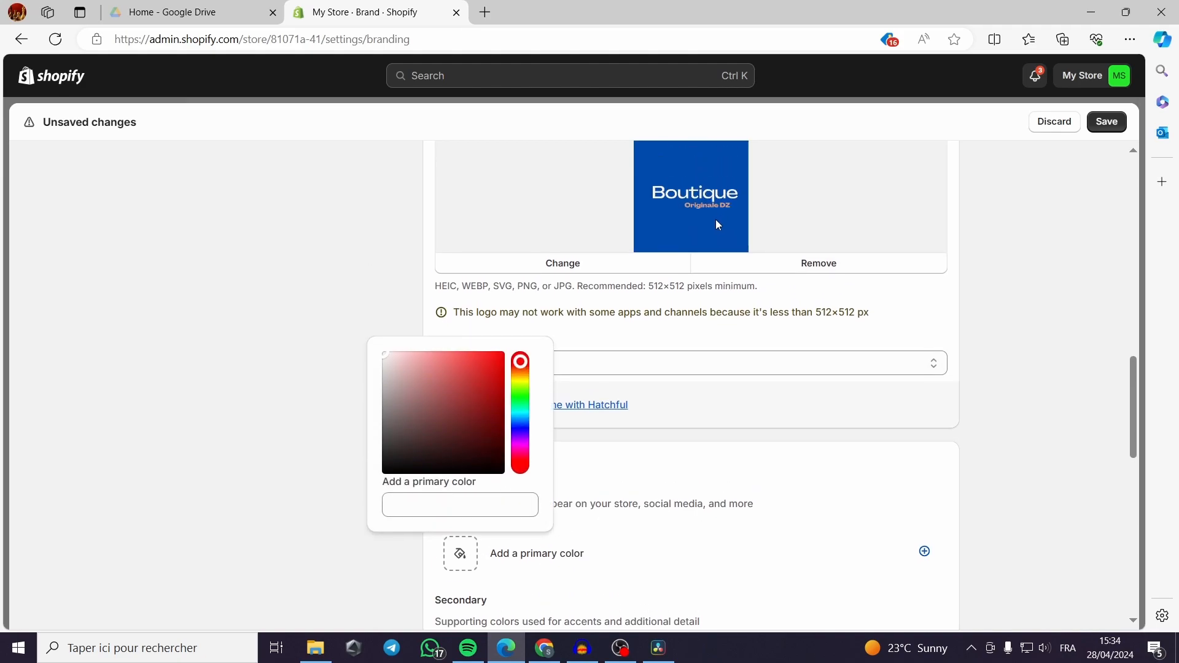
click(521, 424)
drag(479, 356, 487, 353)
click(339, 428)
Step: Set the contrasting color under the primary brand color to the near-white #fdffff
scroll(529, 452, down, 3)
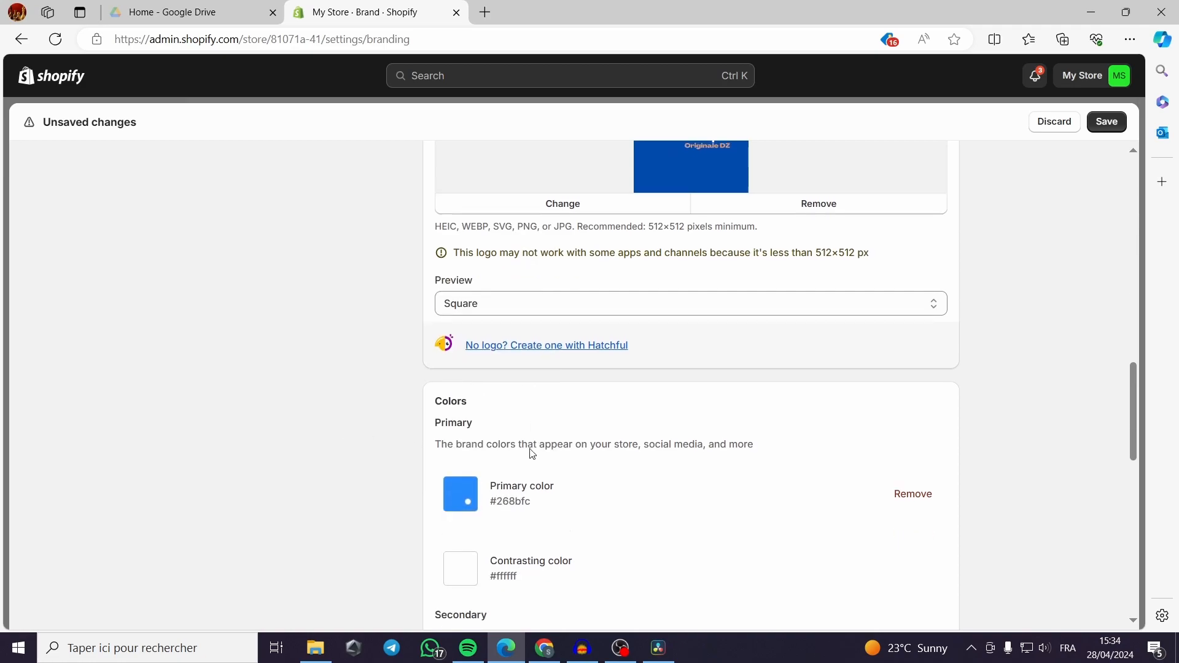
click(469, 488)
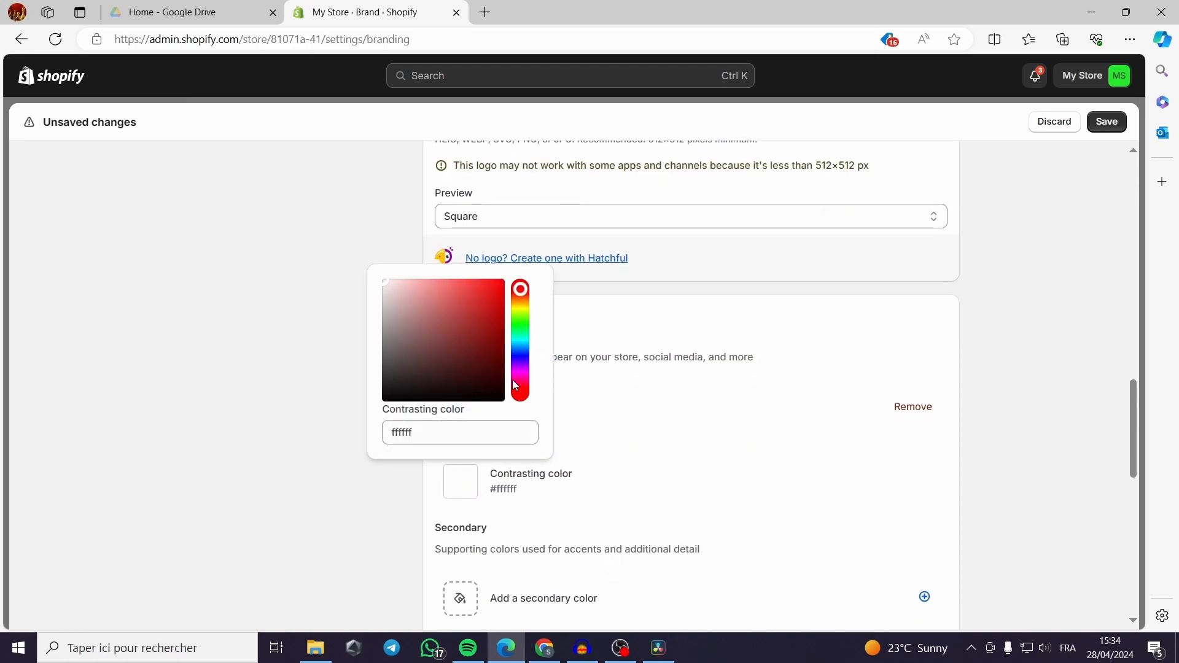
click(521, 346)
drag(522, 348, 522, 342)
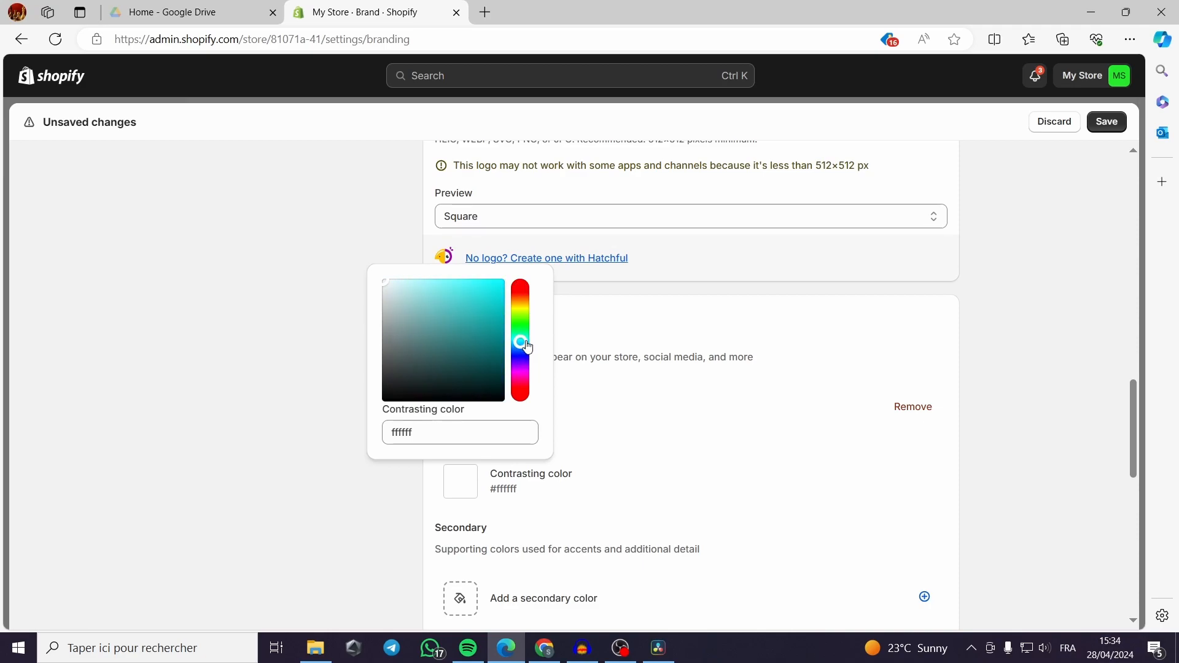
drag(388, 290, 386, 284)
click(278, 349)
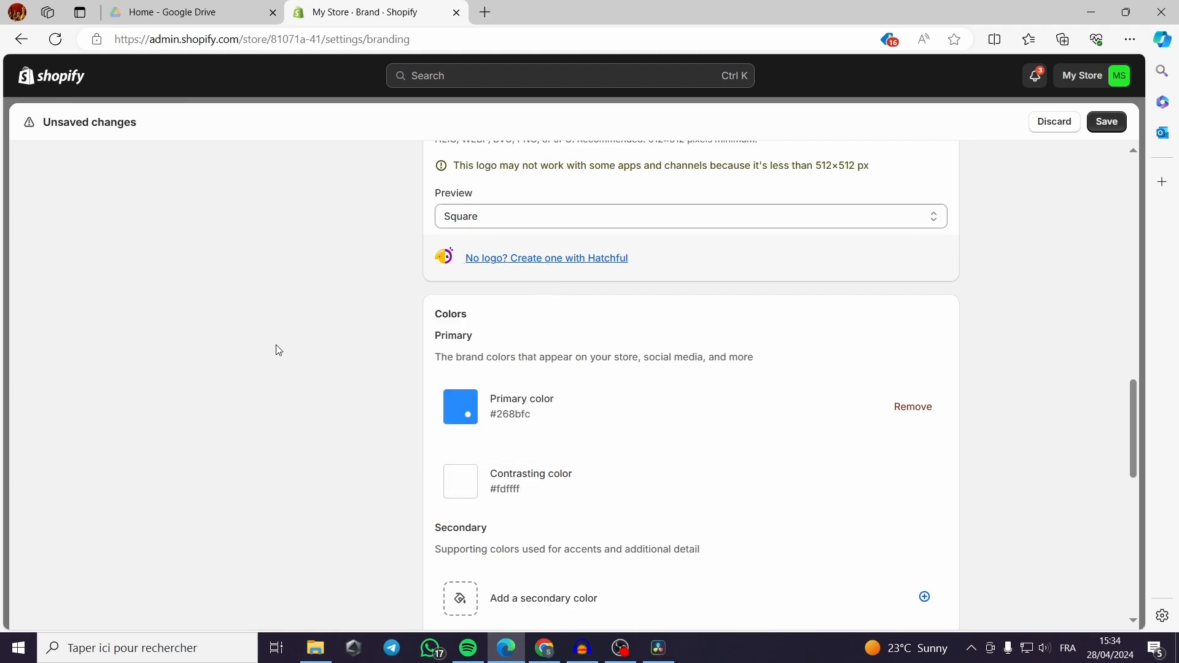
Step: Add the blue #2762fd as the first secondary brand color
scroll(617, 519, down, 2)
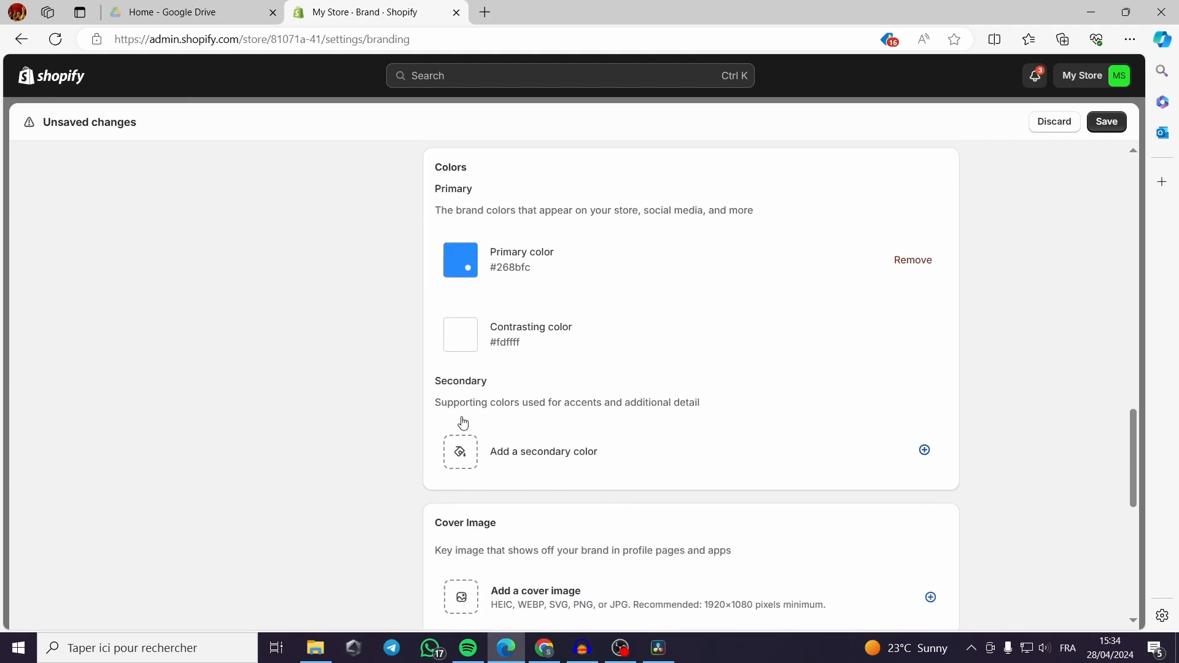
click(474, 453)
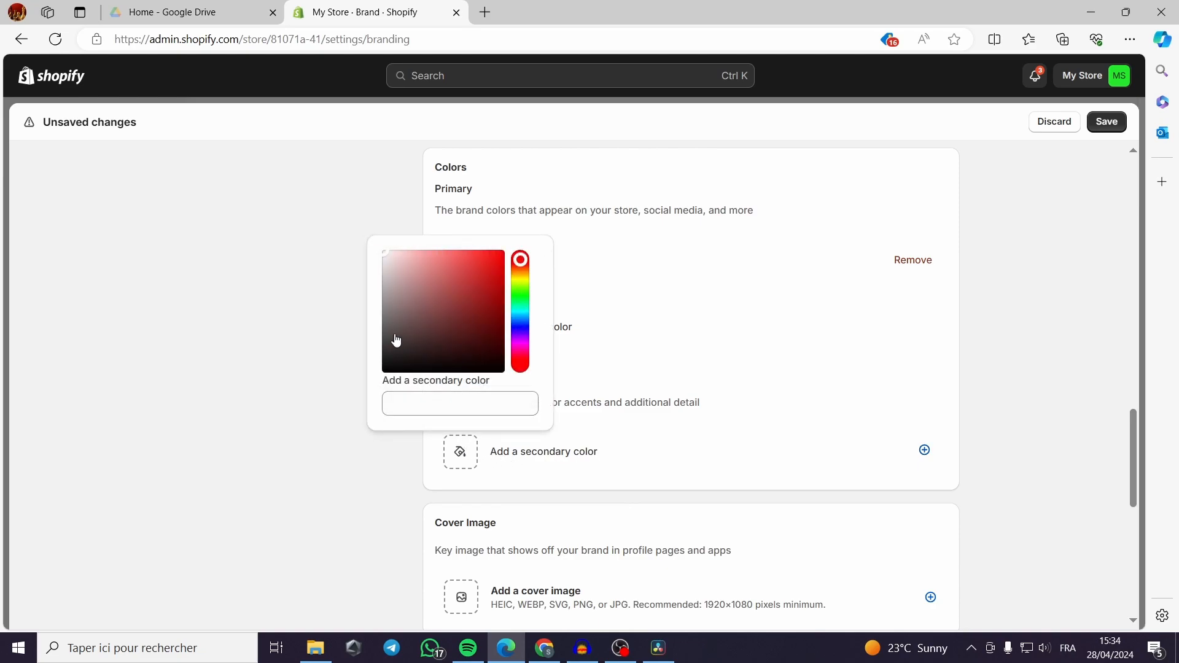
click(519, 314)
drag(518, 316, 520, 325)
drag(485, 268, 488, 257)
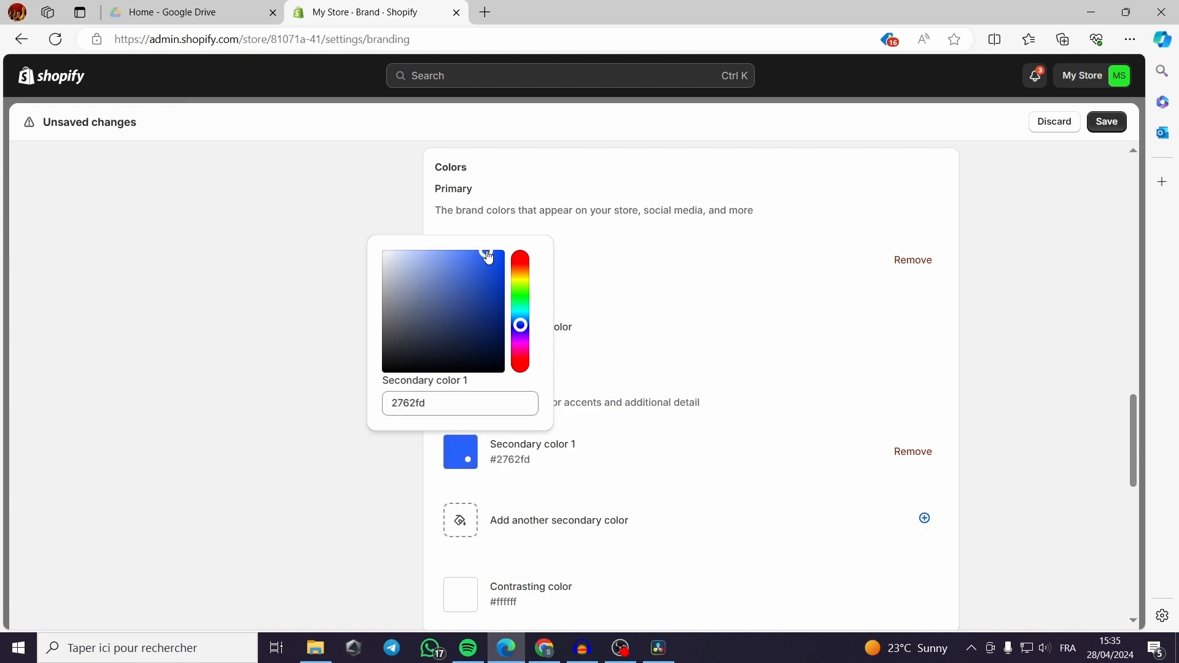
click(339, 378)
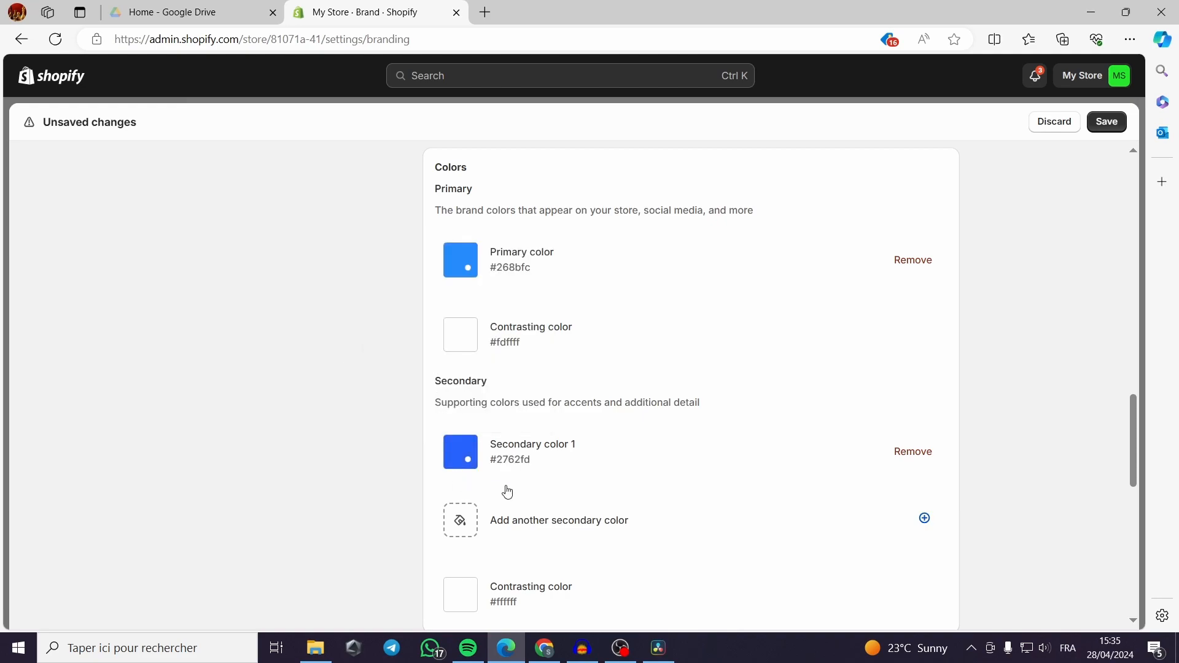
Step: Add the light cyan #73f7ff as the second secondary brand color
click(466, 528)
click(520, 382)
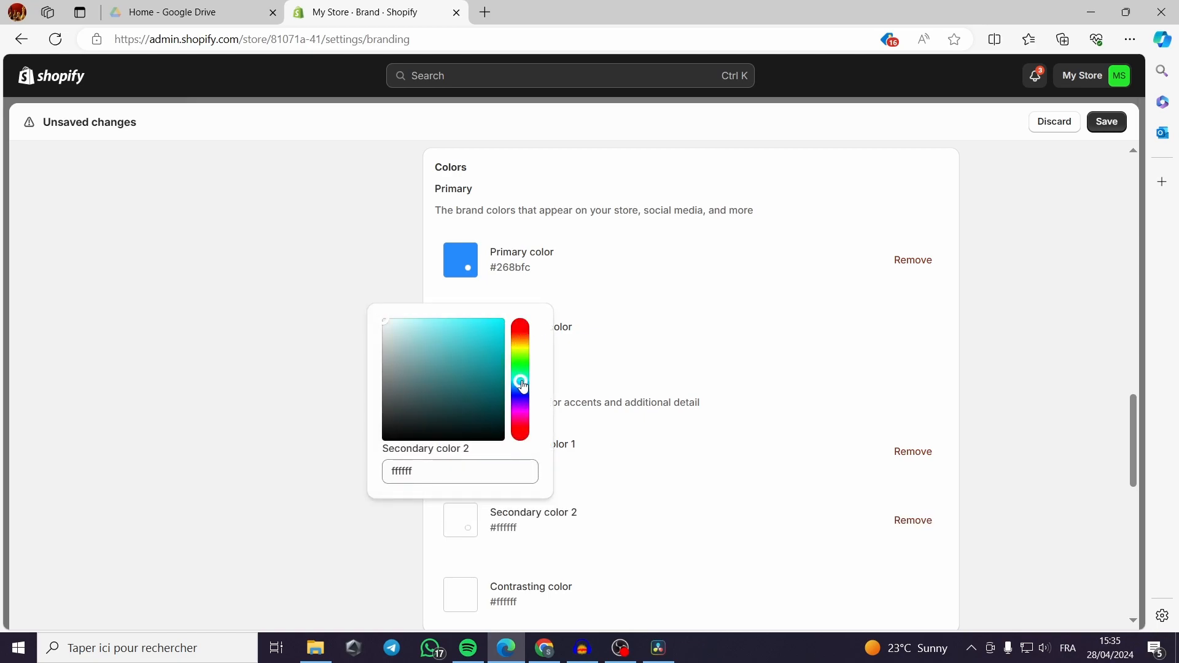
click(448, 320)
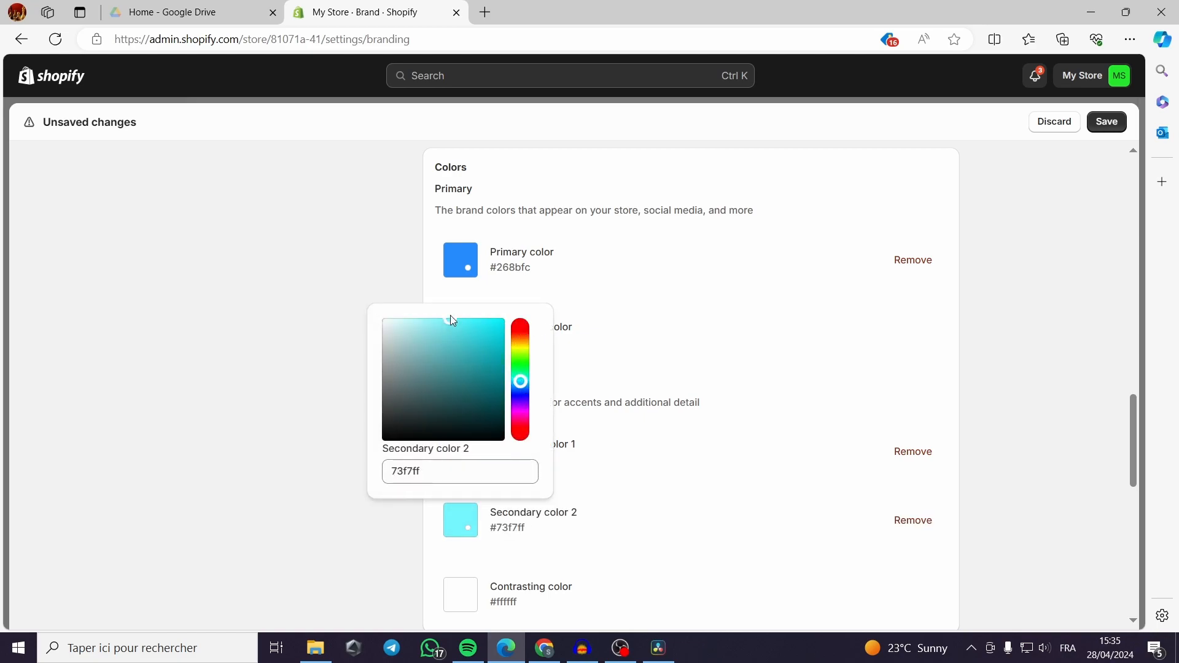
click(335, 442)
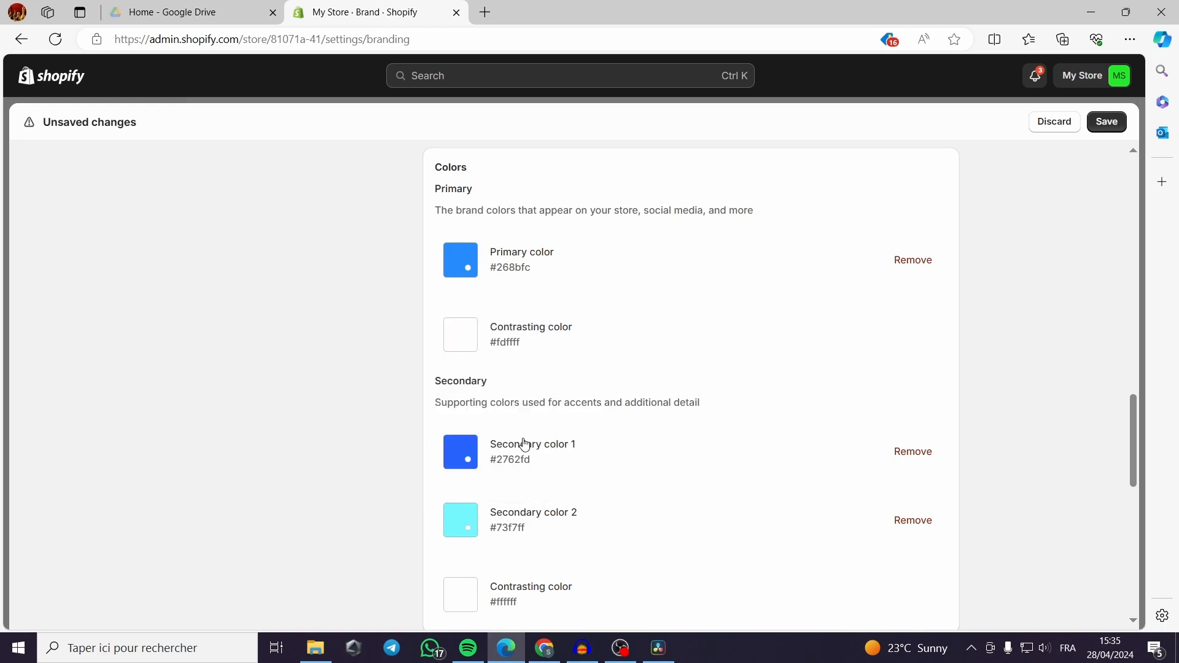
Step: Add the Grey_3D_Online PNG from the store library as the brand's cover image
scroll(524, 450, down, 3)
scroll(658, 467, down, 2)
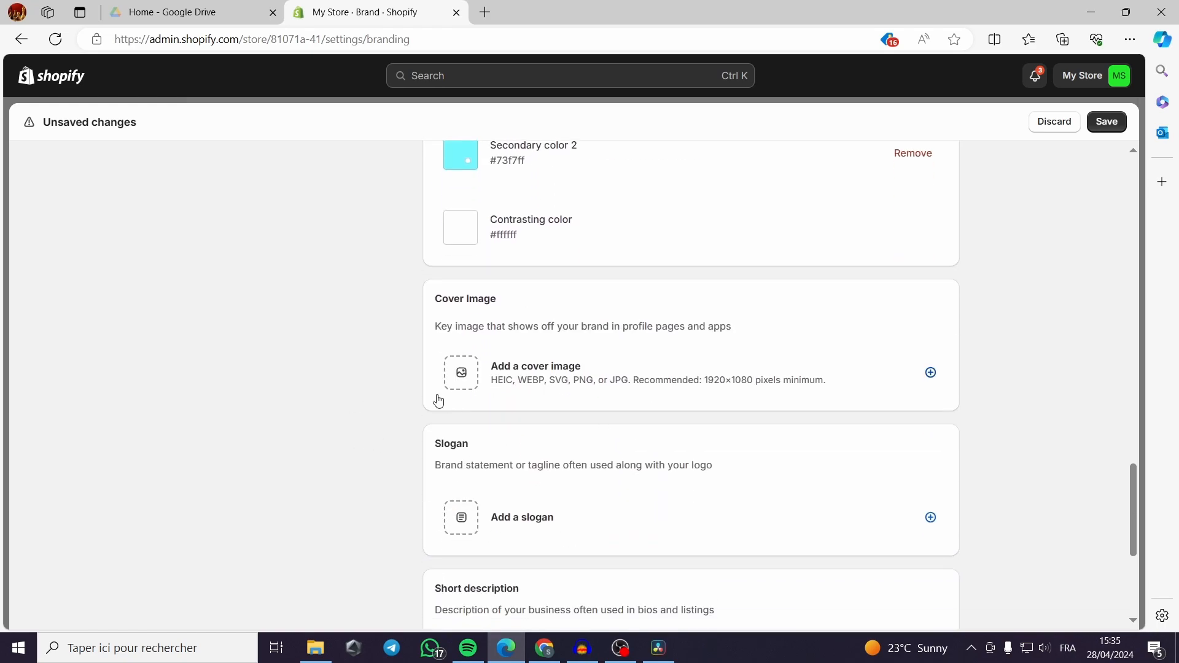
click(931, 374)
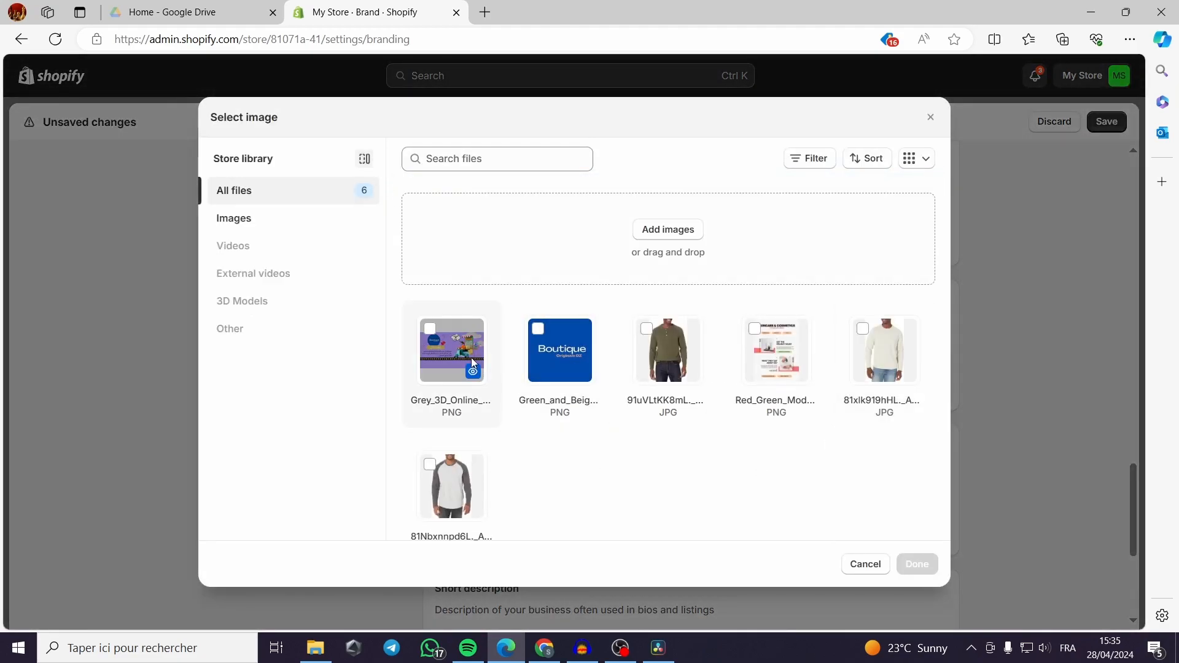
click(430, 330)
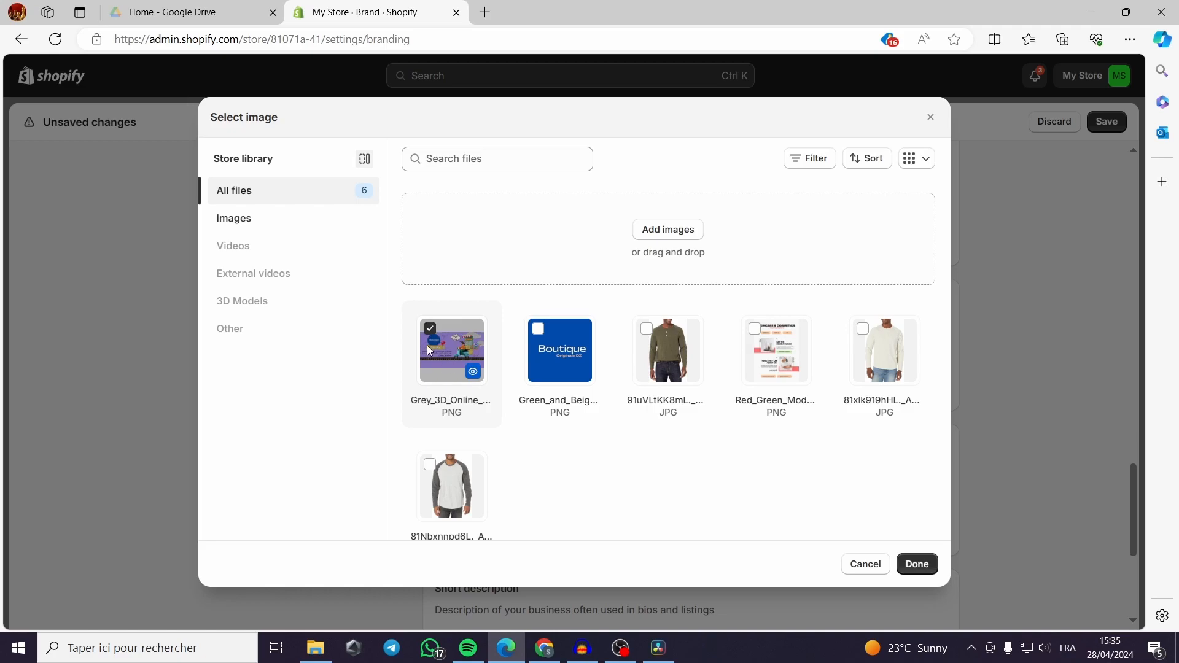
click(917, 563)
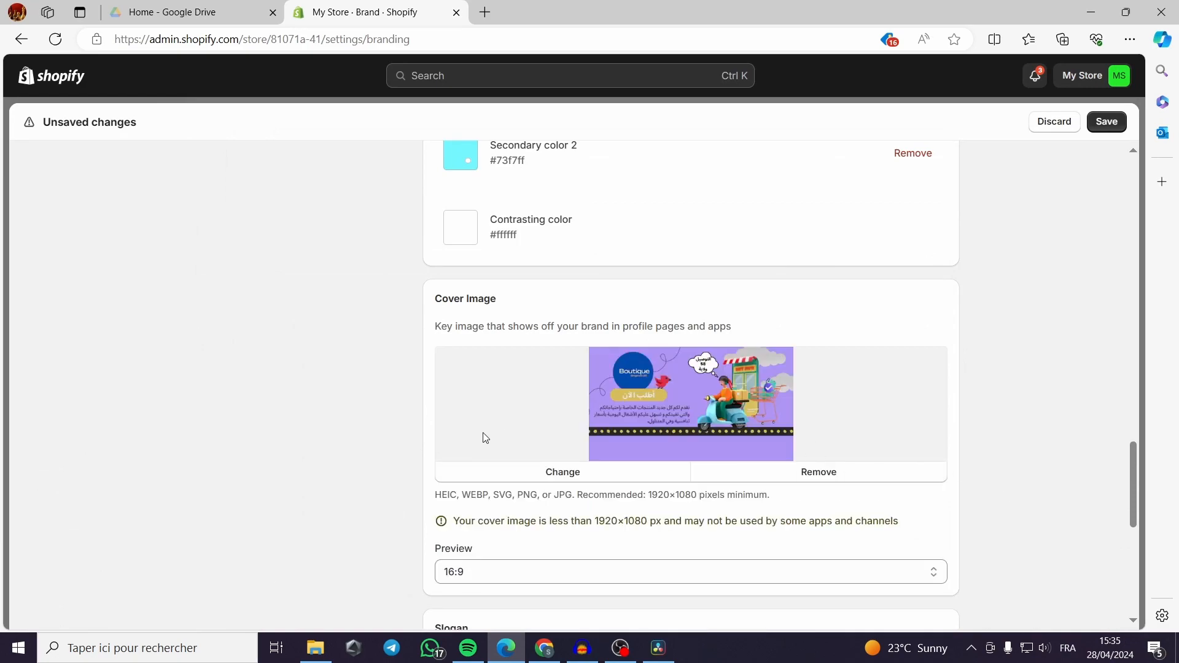
Step: Add the slogan "Quality is a must" to the brand assets
scroll(671, 416, down, 5)
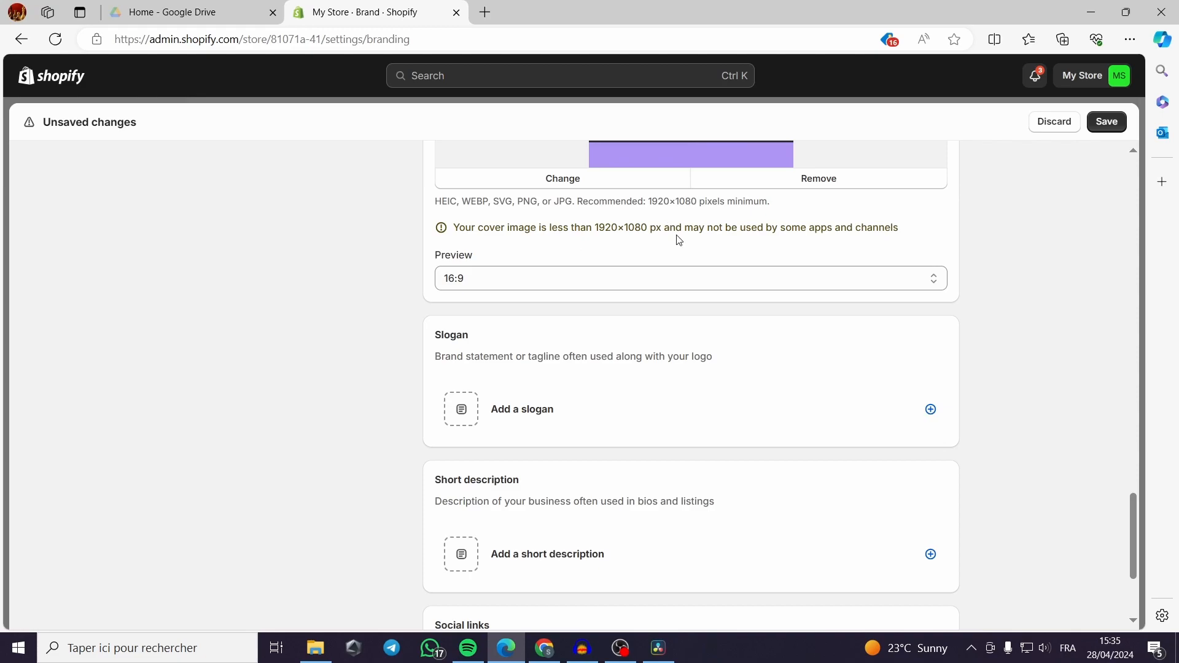
scroll(530, 239, down, 1)
scroll(530, 239, up, 1)
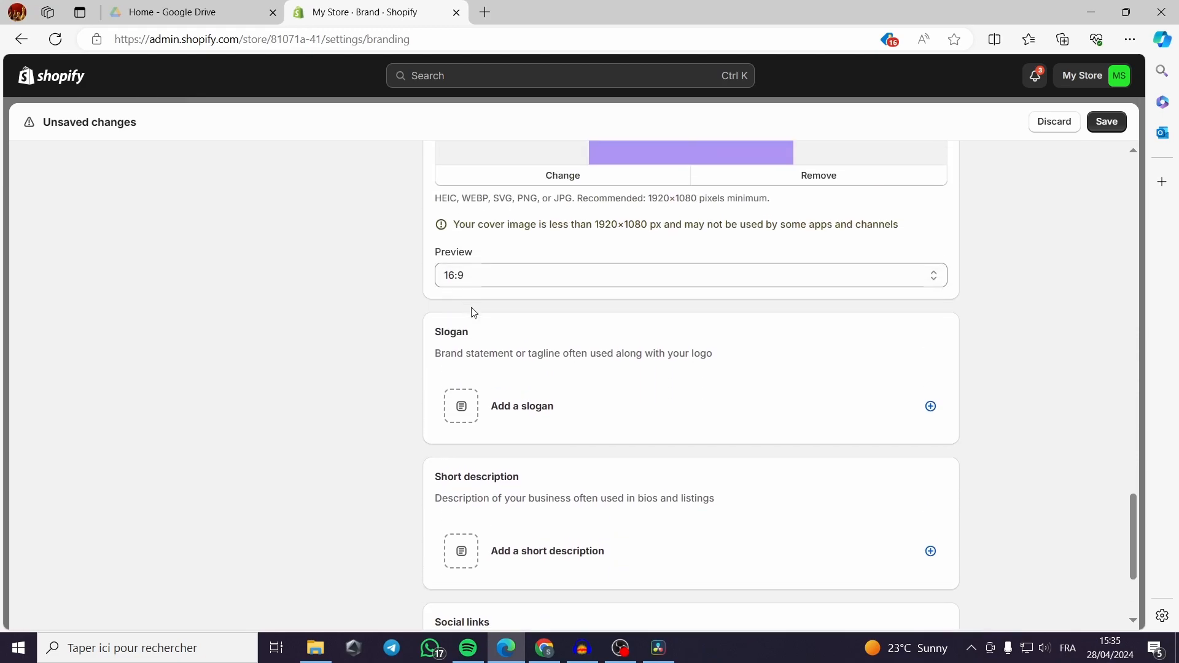
scroll(473, 312, down, 1)
click(931, 335)
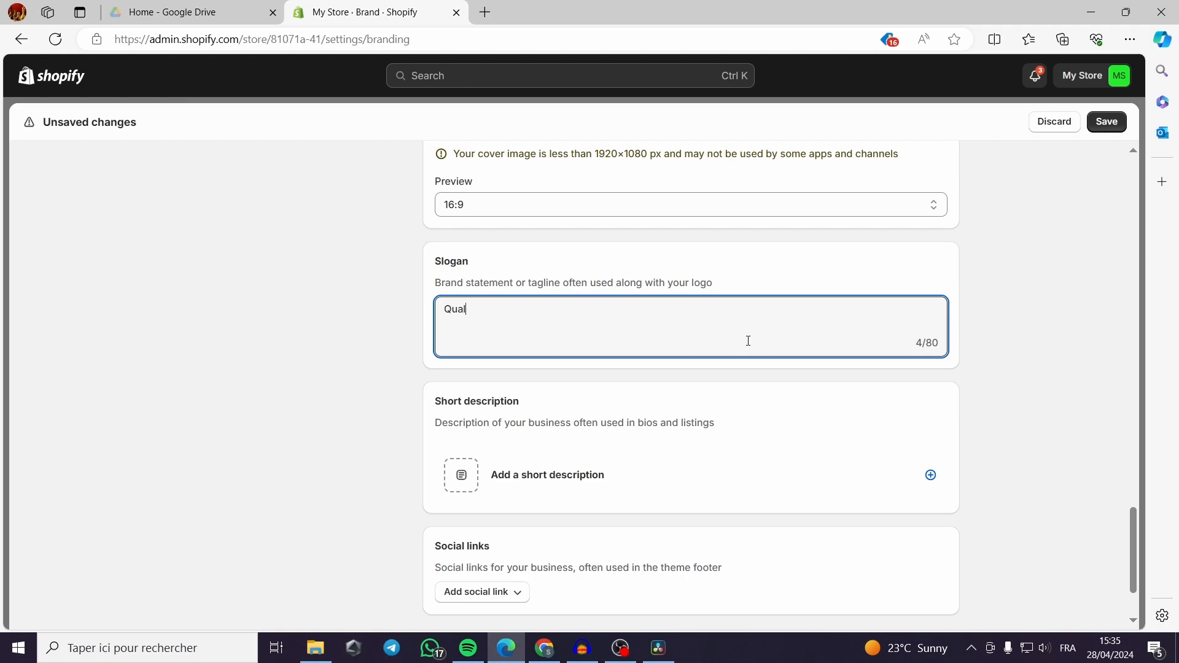
text(Quality is a must)
Step: Add the short description "all for quality" and view the platforms offered for social links
click(930, 476)
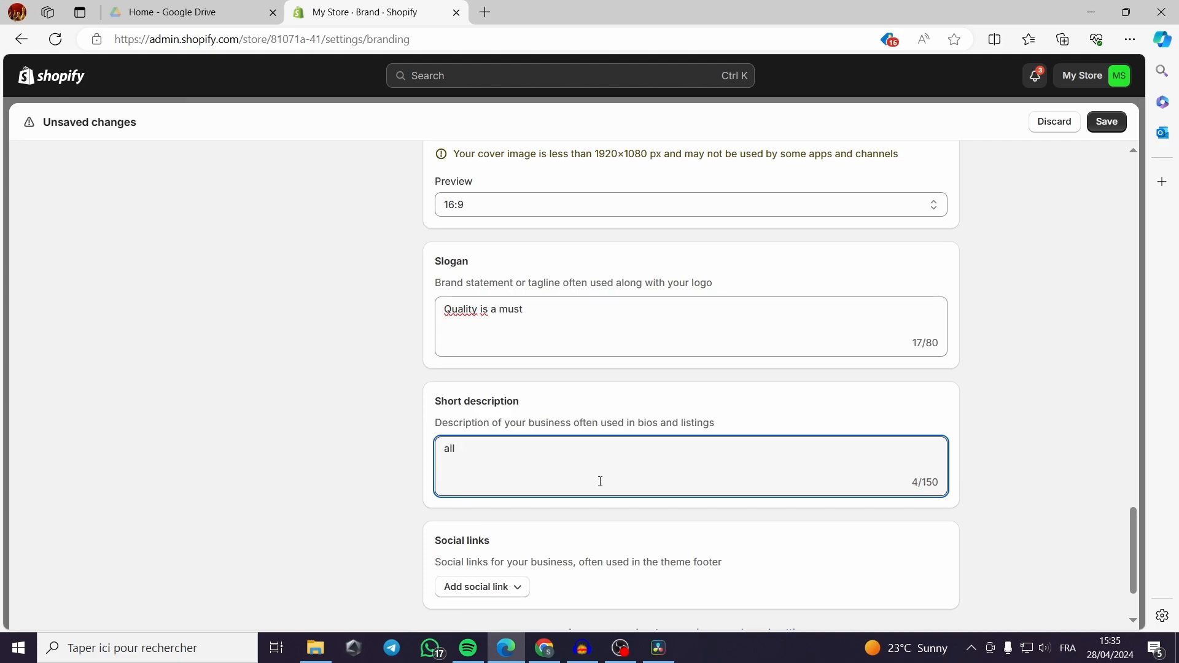
text(all for q)
text(uality)
scroll(983, 455, down, 2)
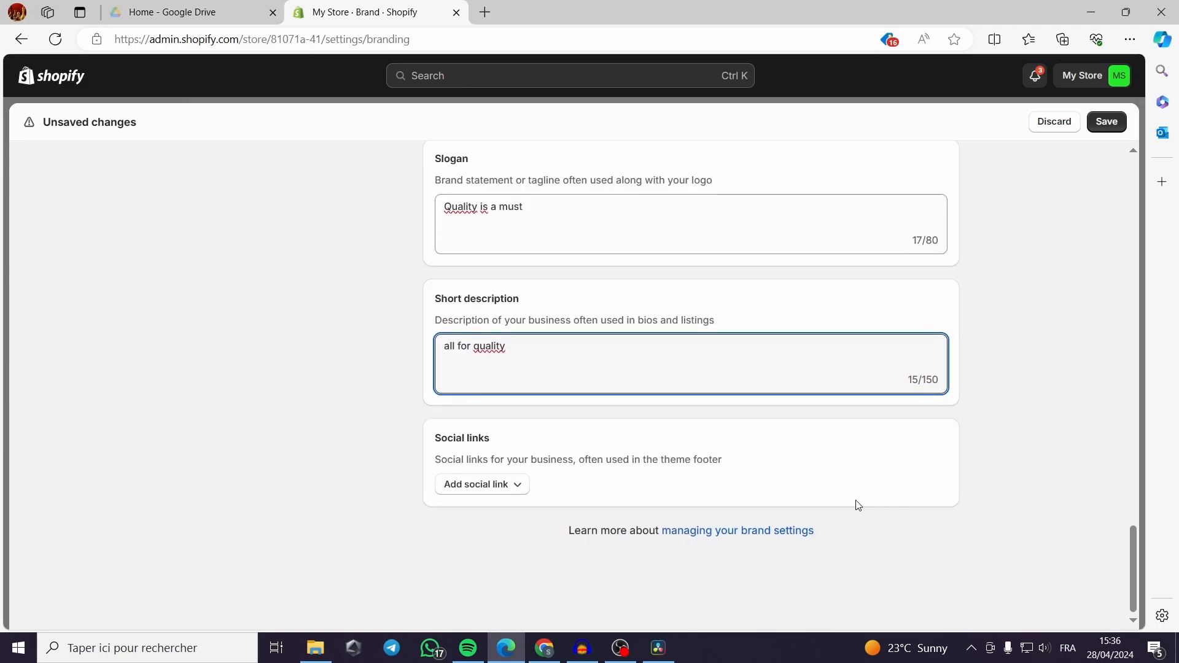
click(500, 491)
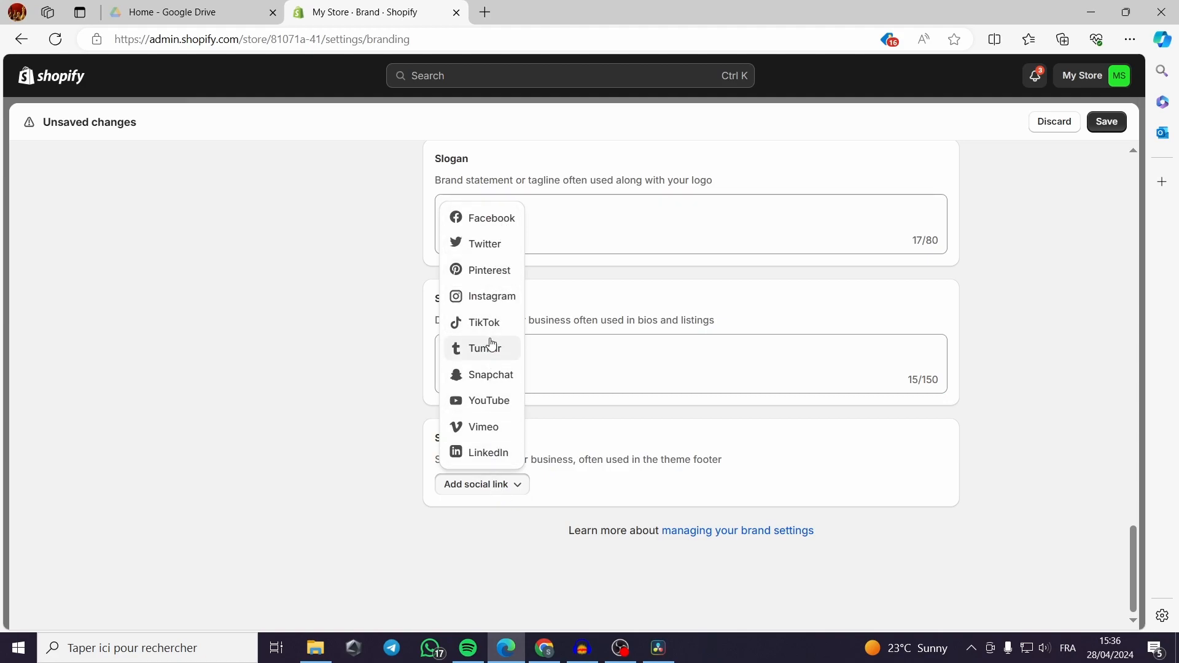
Step: Review the brand preview and asset checklist, and save the branding changes
scroll(1010, 344, up, 15)
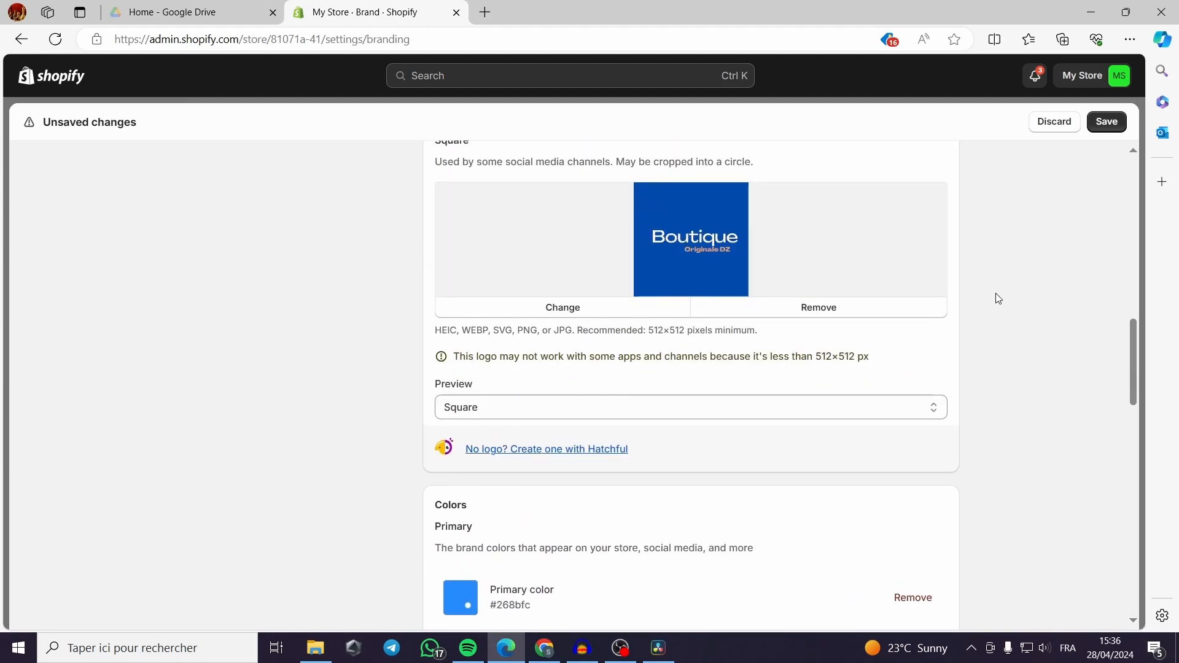
scroll(851, 432, up, 10)
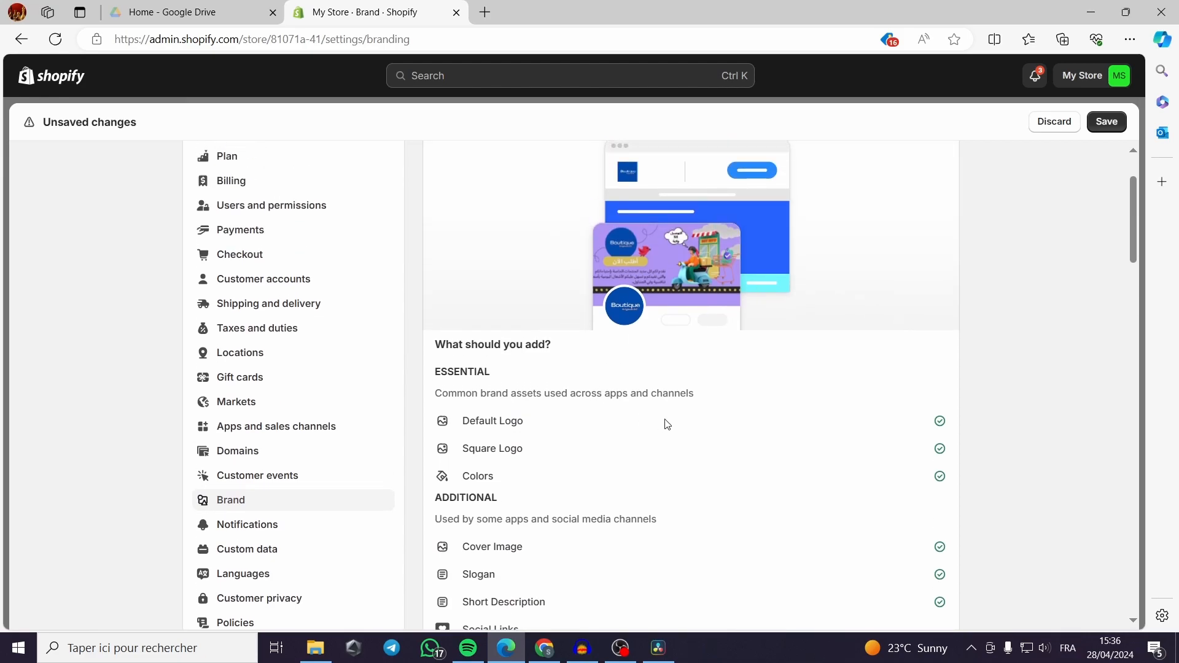
scroll(667, 424, up, 2)
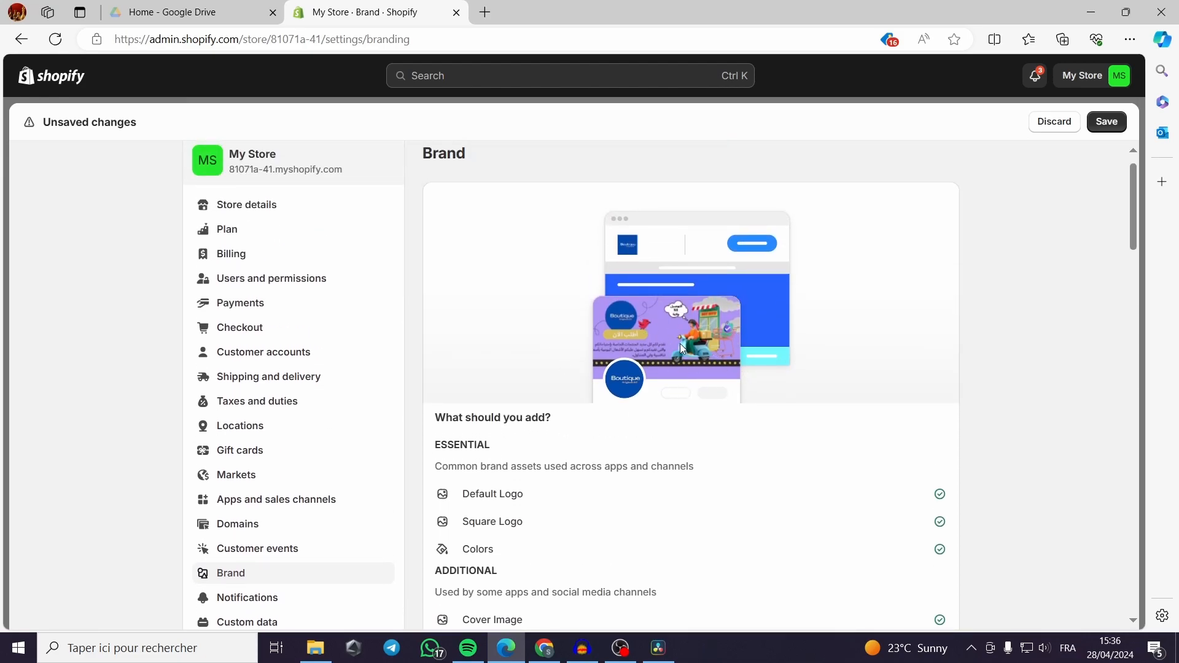
scroll(565, 328, up, 1)
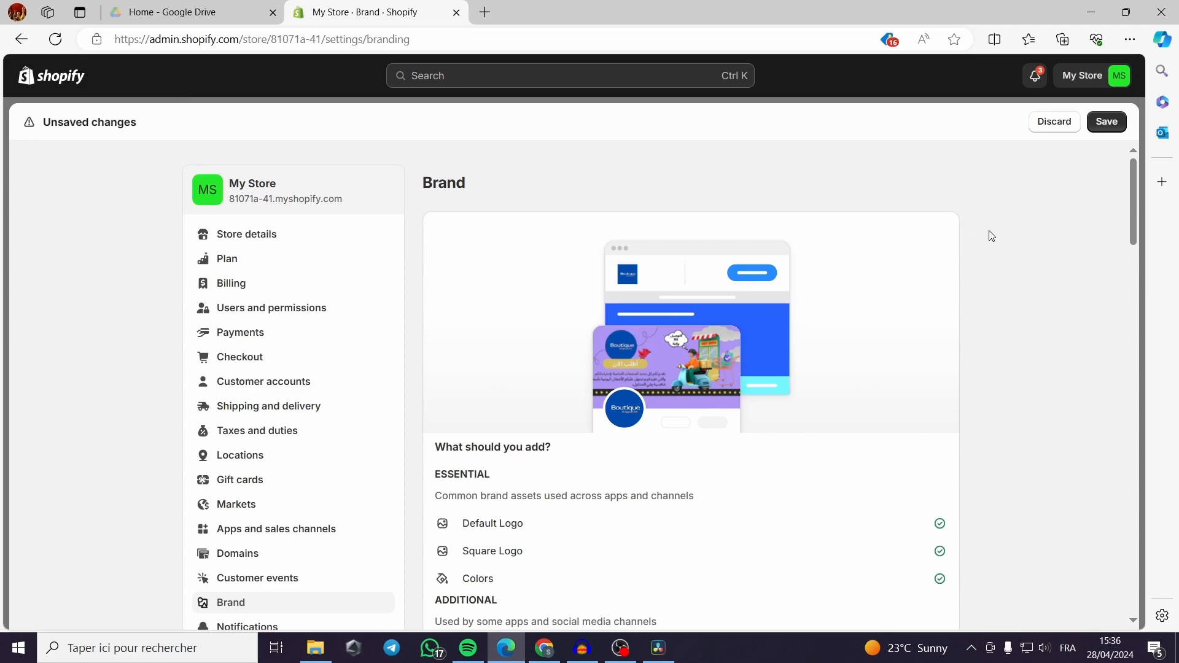
click(1106, 122)
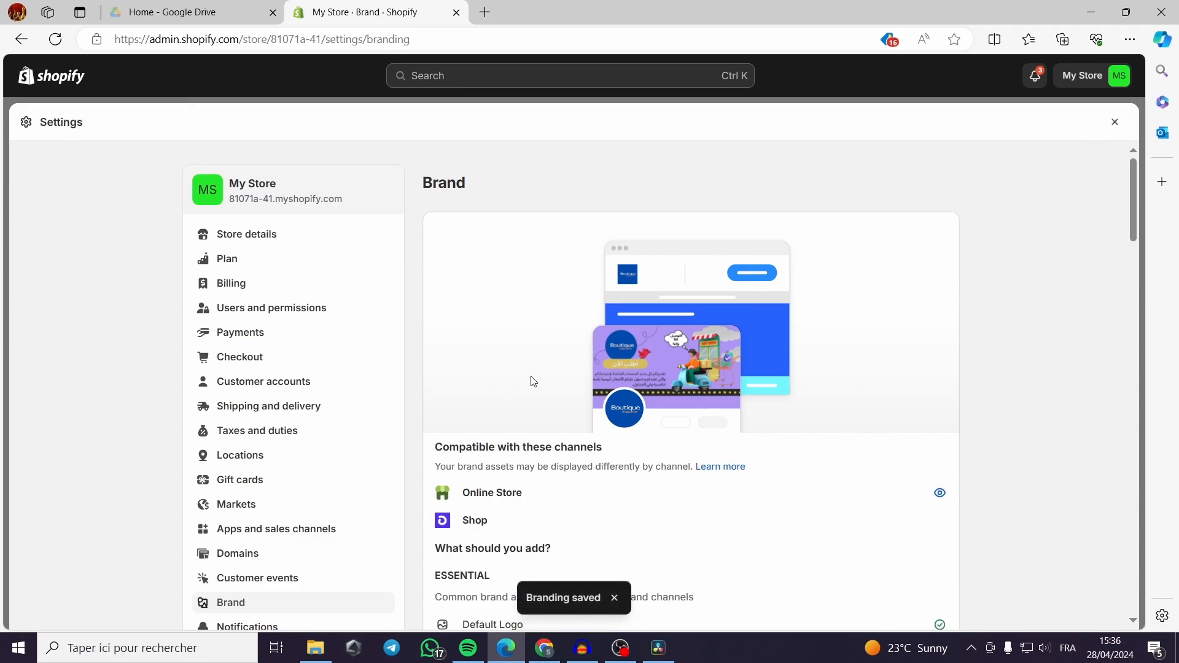
scroll(528, 387, down, 2)
scroll(336, 429, up, 2)
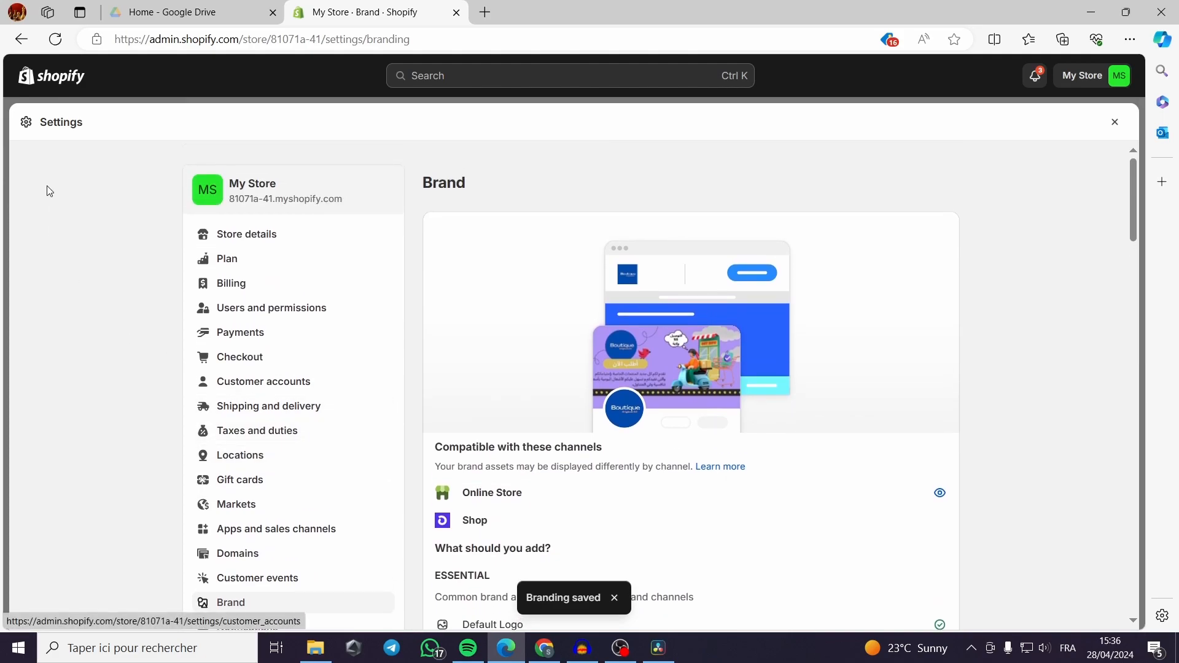
Step: Leave the settings for the online store's themes and look over the current theme and the theme library
click(38, 75)
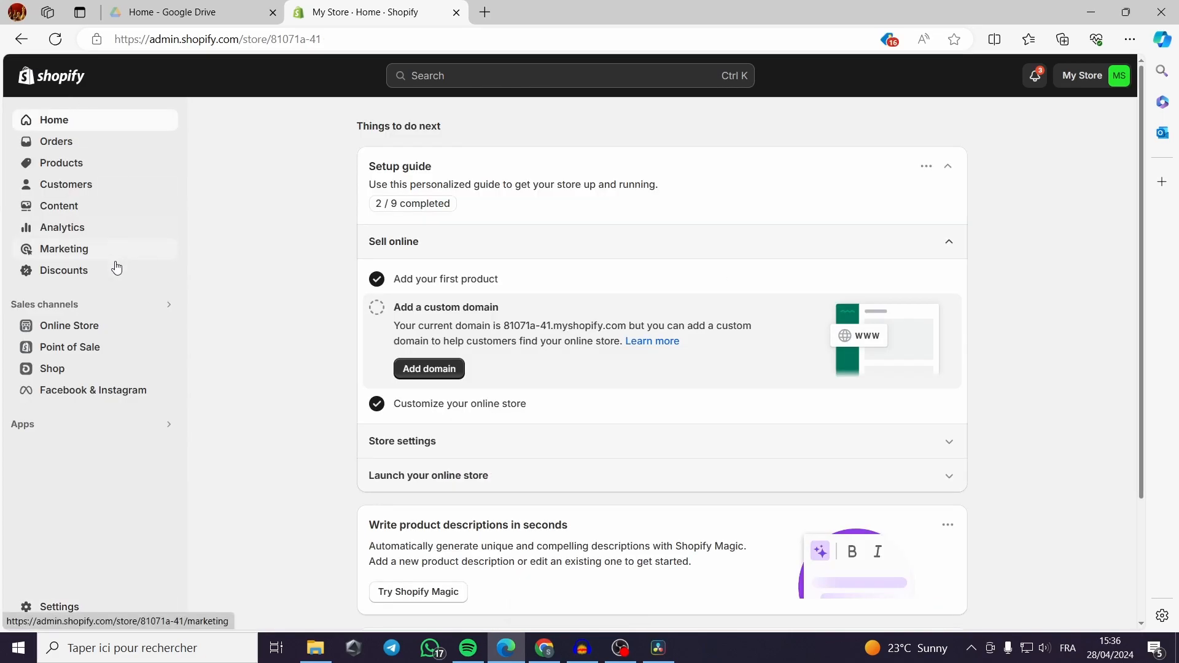
click(85, 334)
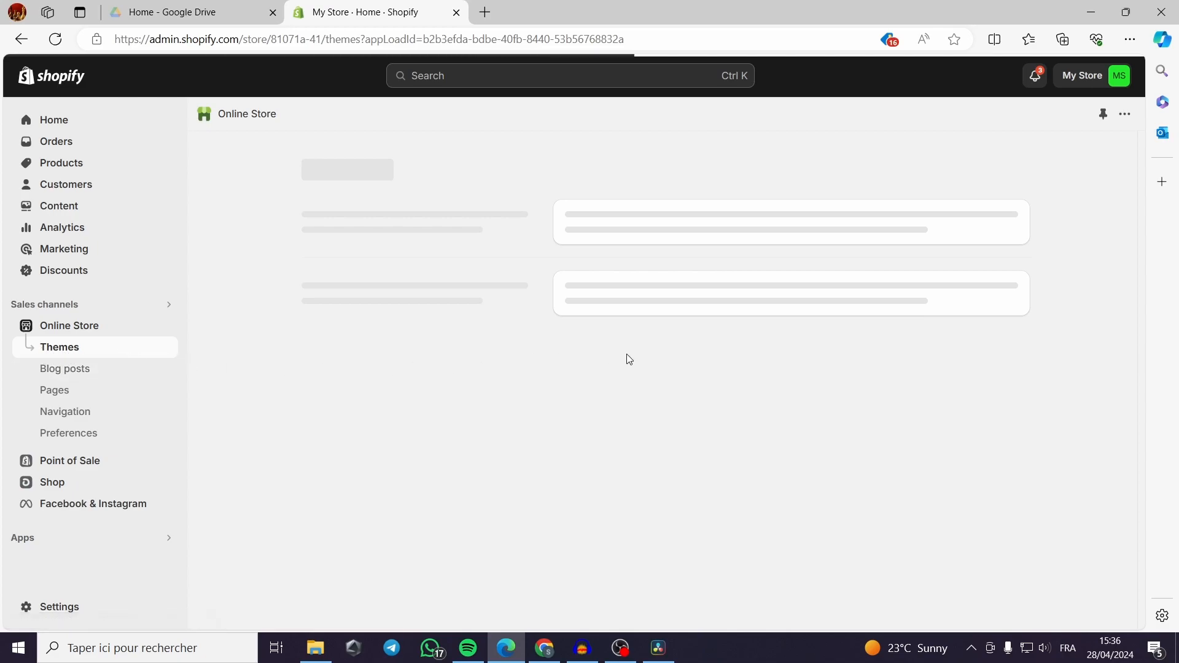
scroll(542, 351, down, 1)
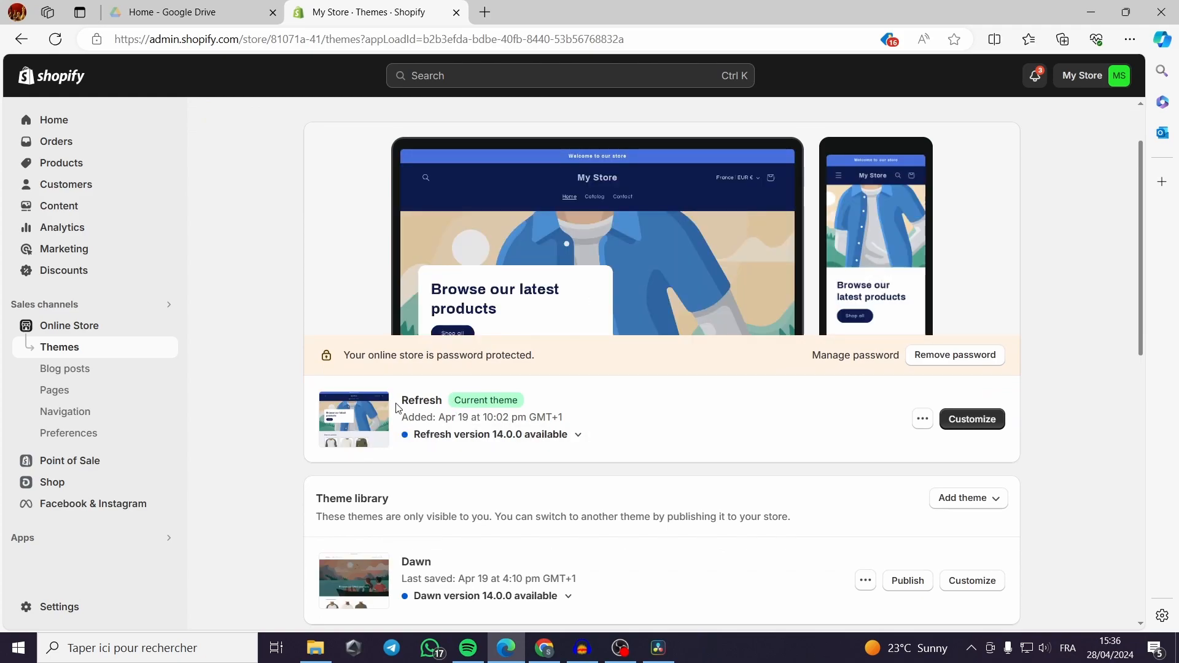
scroll(1059, 432, down, 1)
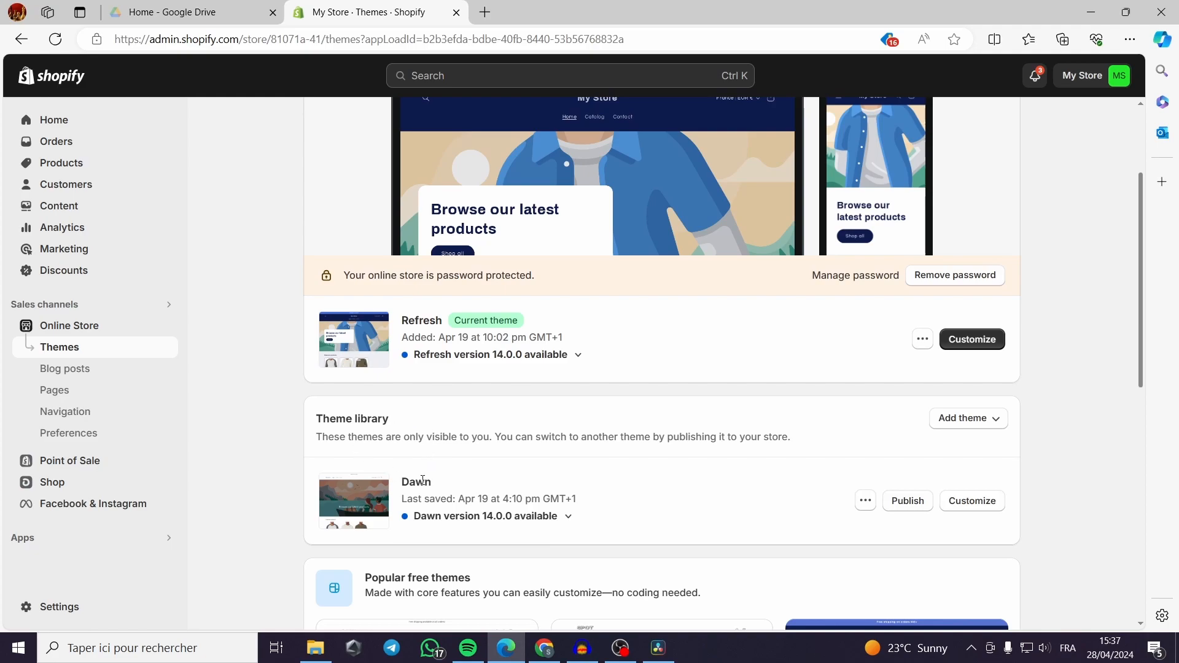
drag(434, 483, 403, 486)
click(446, 486)
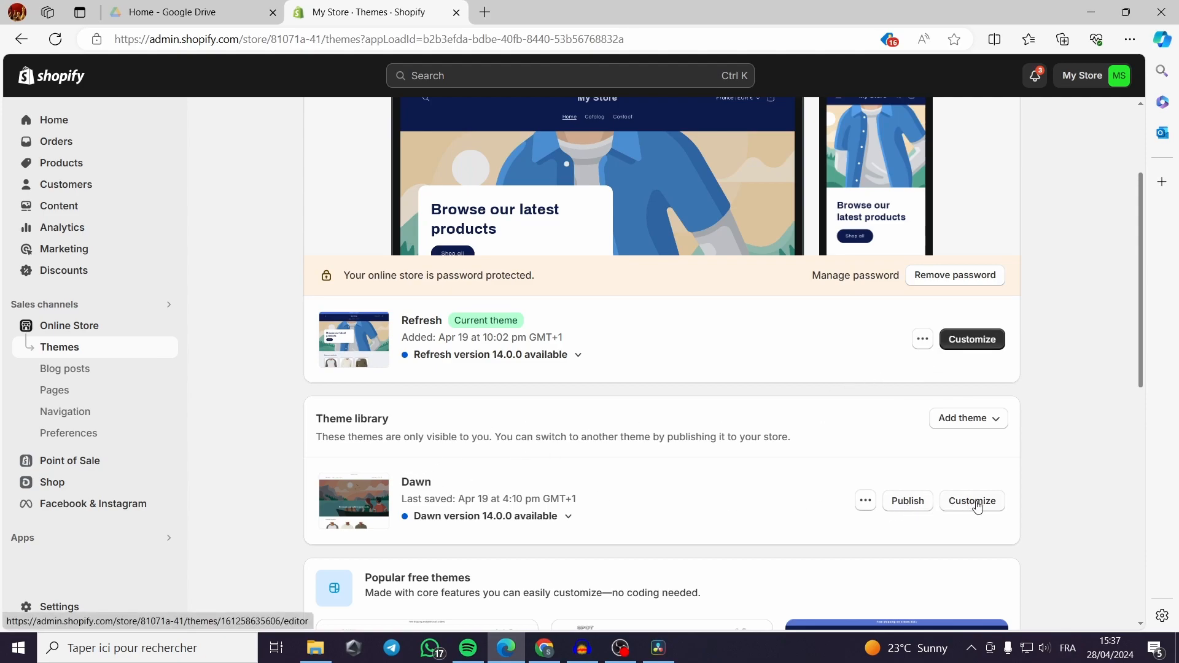
Step: Look through the popular free themes and check which theme the store currently uses
scroll(953, 474, down, 3)
scroll(501, 430, down, 2)
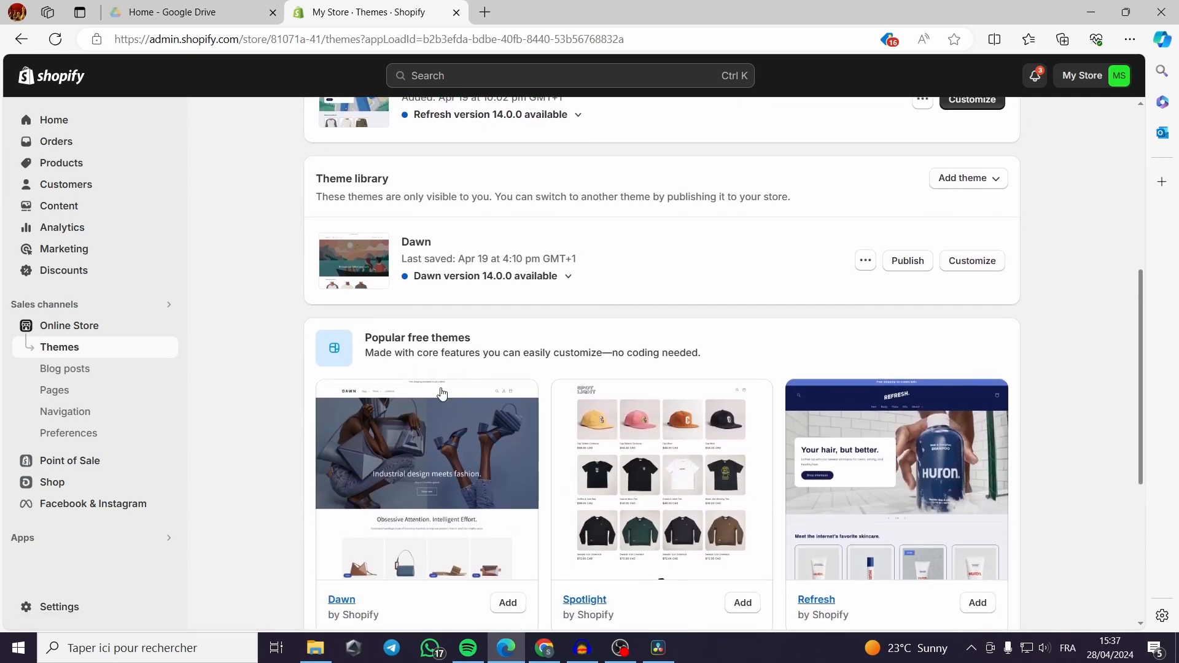
scroll(454, 401, down, 2)
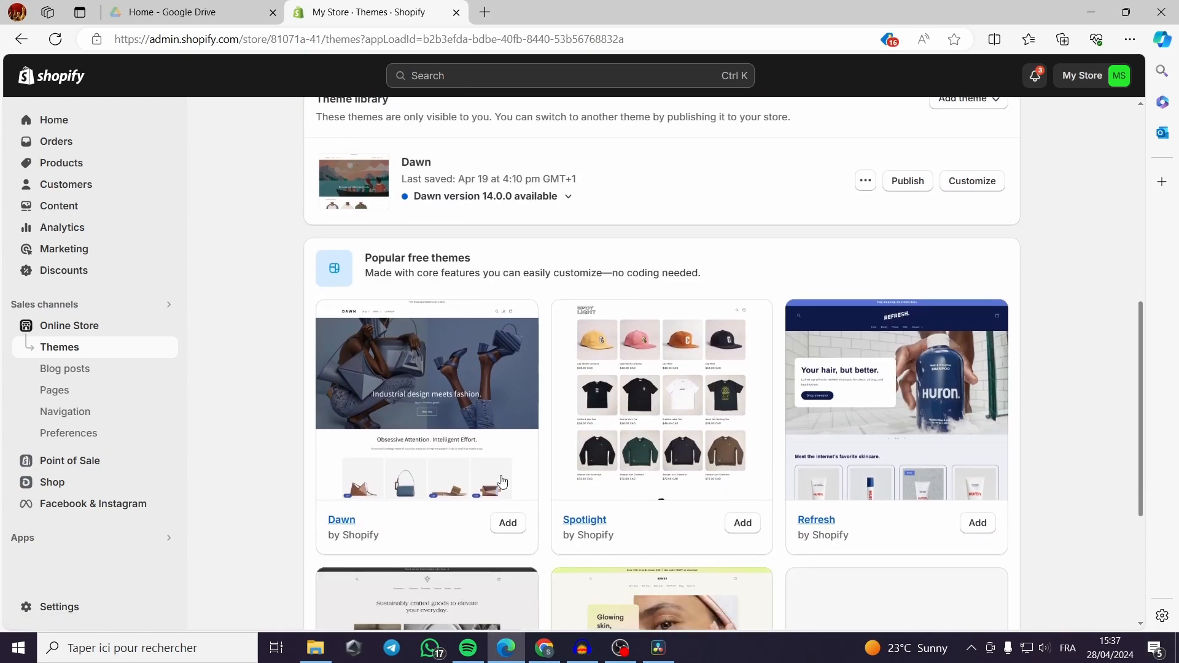
scroll(574, 491, down, 2)
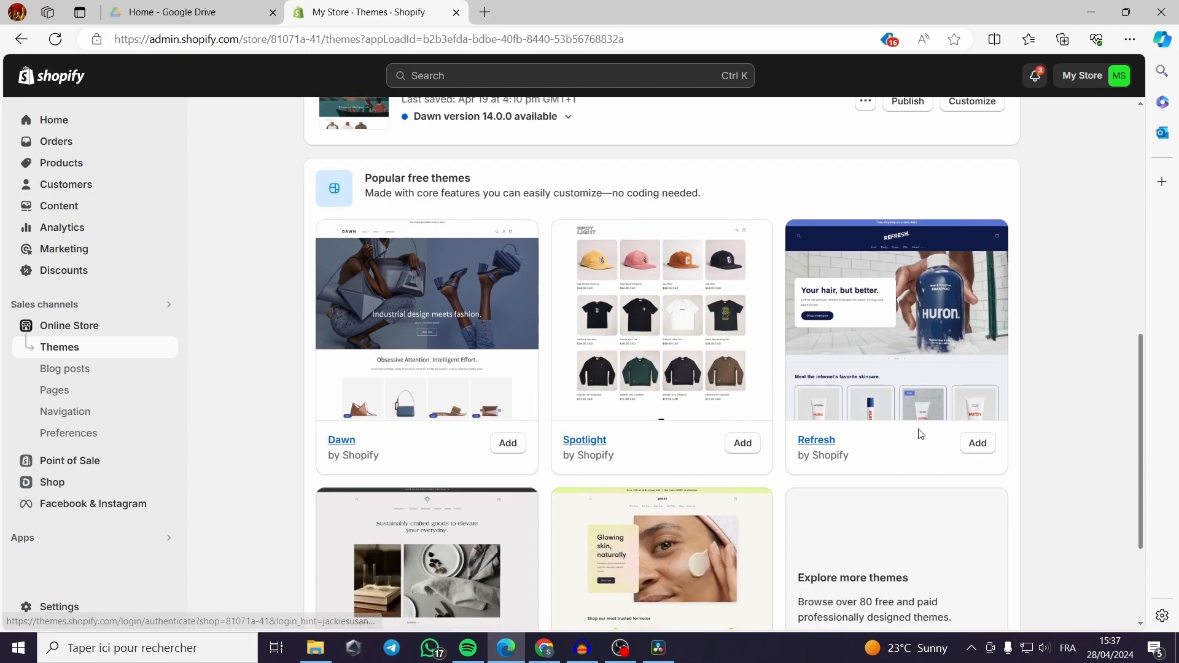
scroll(928, 441, up, 6)
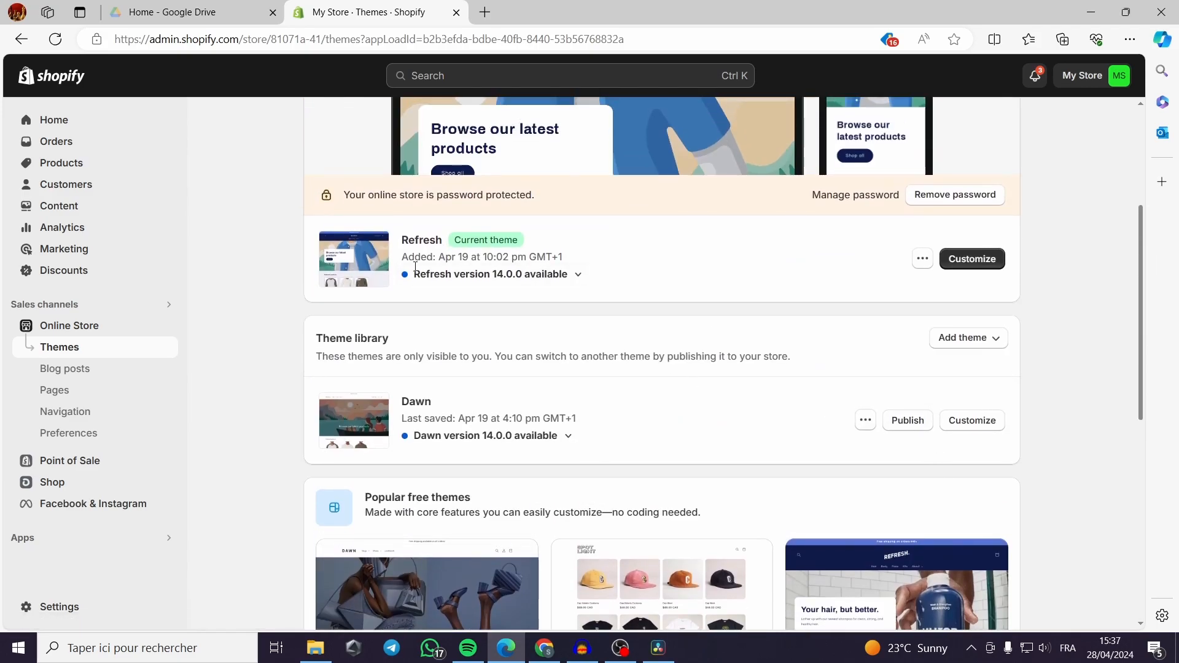
mouse_move(443, 241)
mouse_down()
mouse_move(402, 242)
mouse_move(447, 244)
mouse_up()
click(410, 245)
click(447, 244)
Step: Open the full theme catalog from Explore more themes, browse its offerings, and return to the store's themes
scroll(669, 374, down, 5)
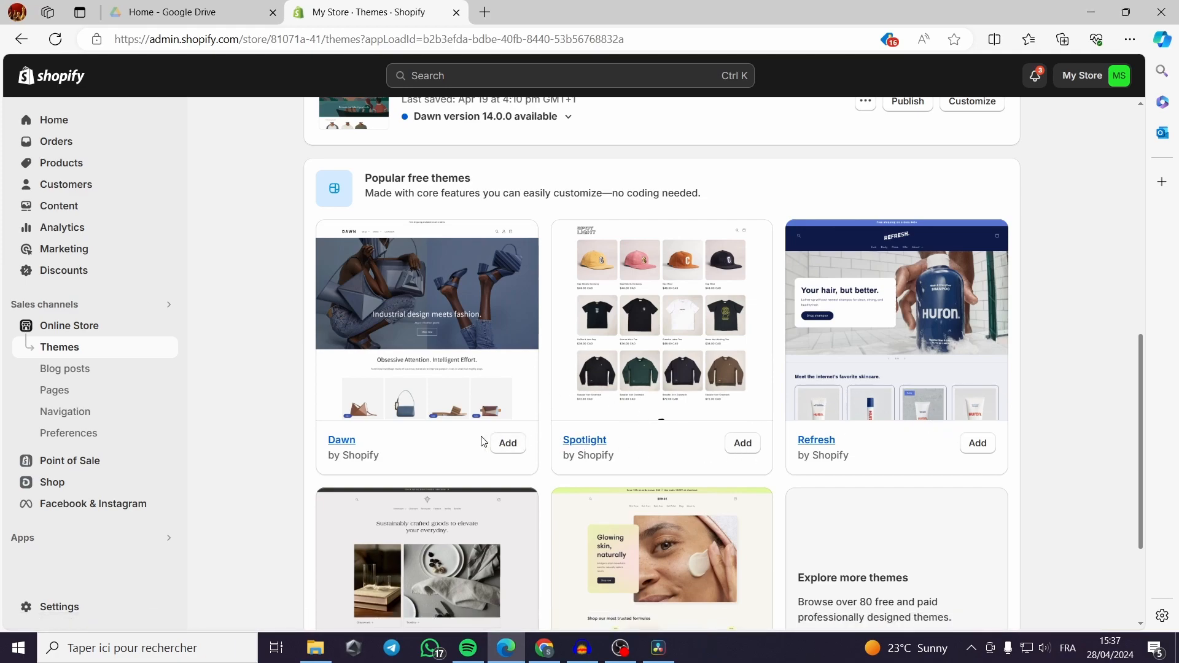
scroll(485, 443, down, 3)
click(885, 499)
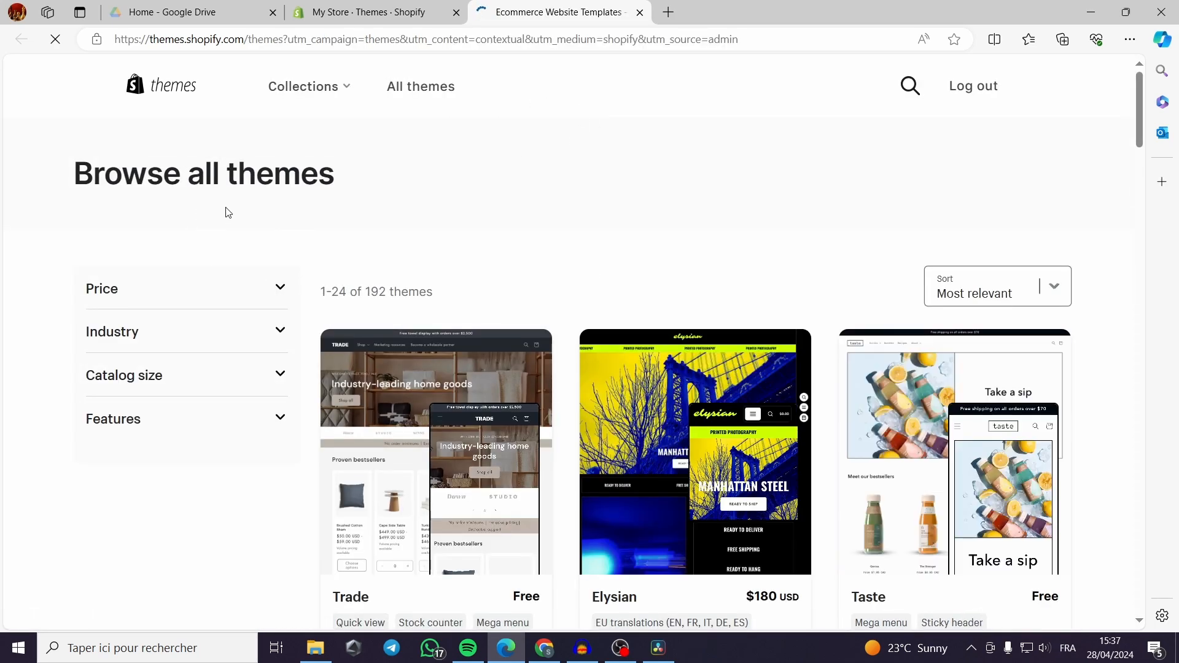
scroll(626, 288, down, 3)
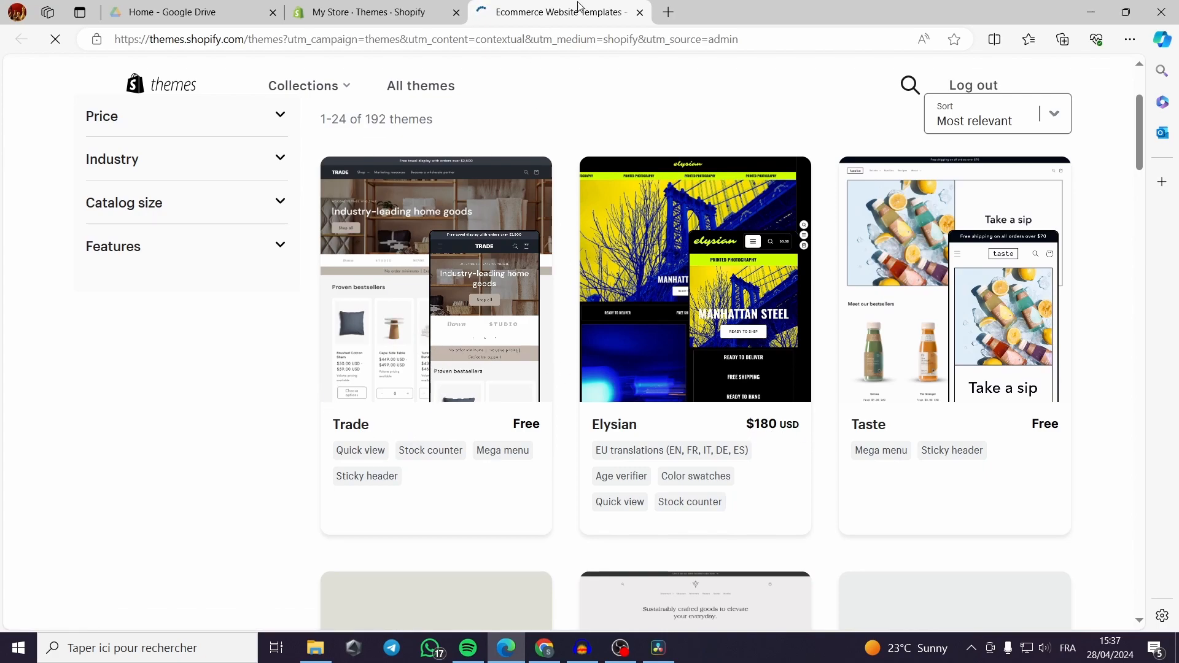
click(639, 12)
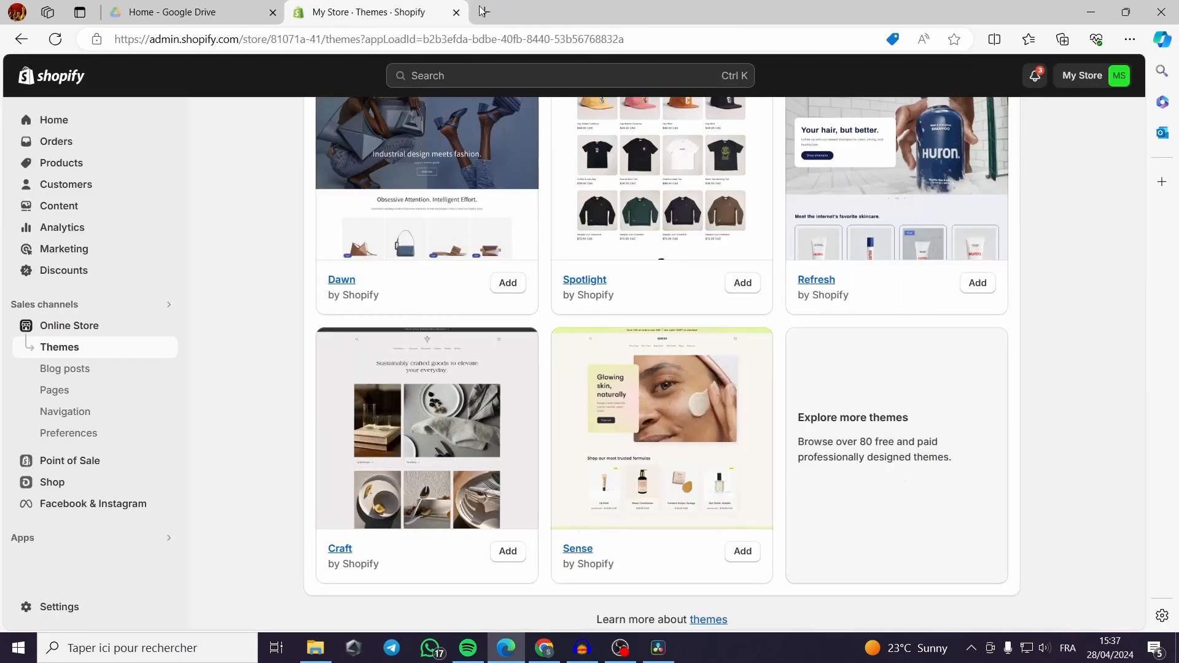
Step: Open the current Refresh theme for customization and locate the home page's Header group
scroll(798, 393, up, 10)
click(974, 260)
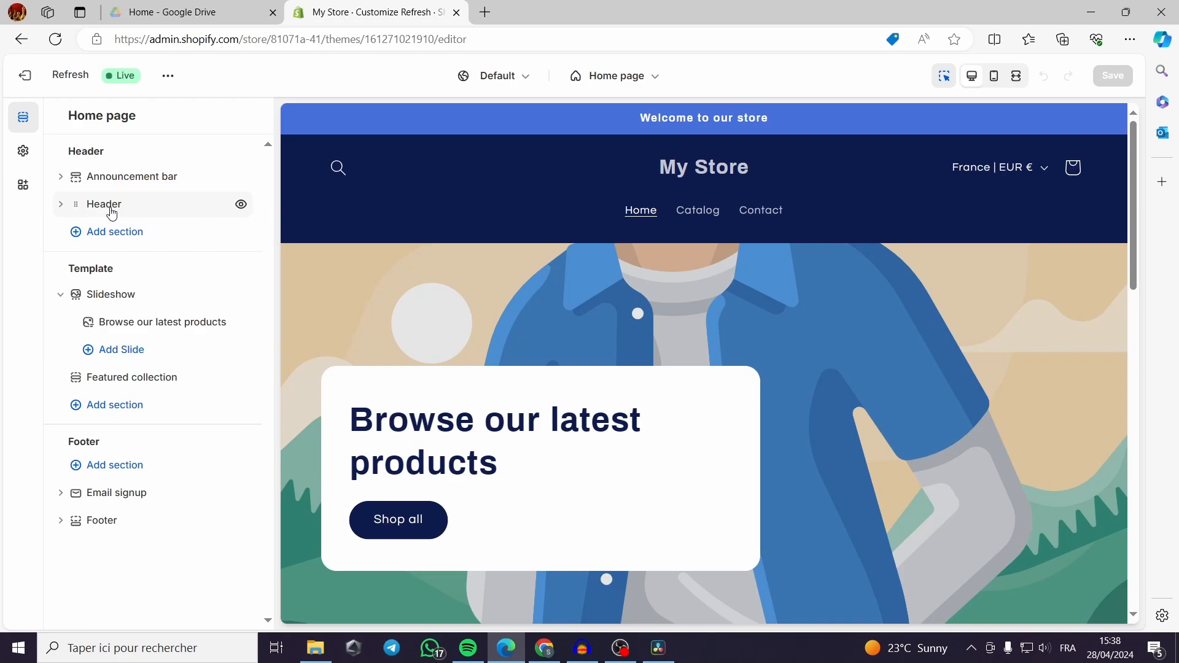
drag(105, 151, 70, 151)
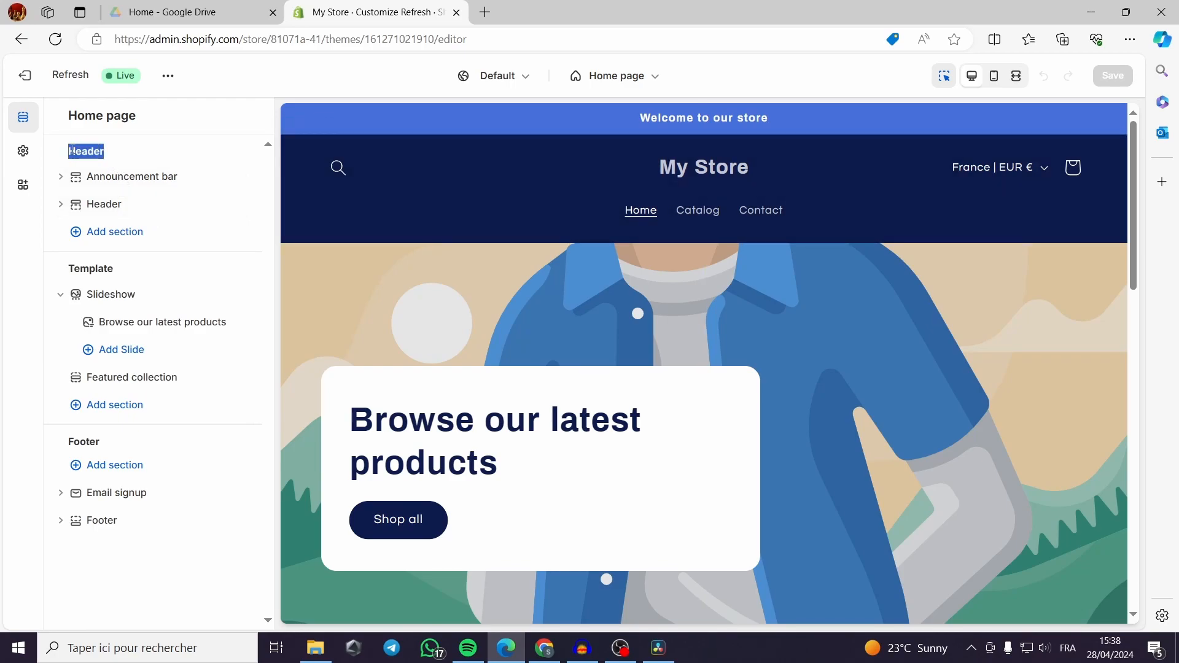
click(122, 155)
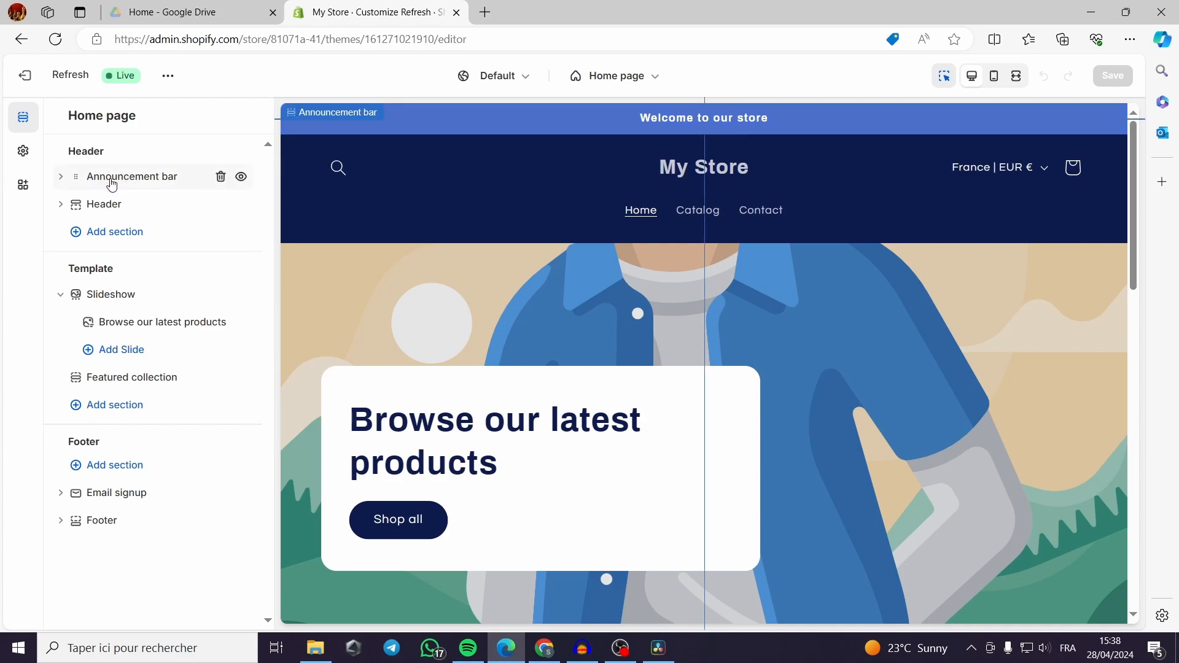
Step: Change the text of the announcement bar's welcome message to "Promo code 20%" and check its link options
click(163, 183)
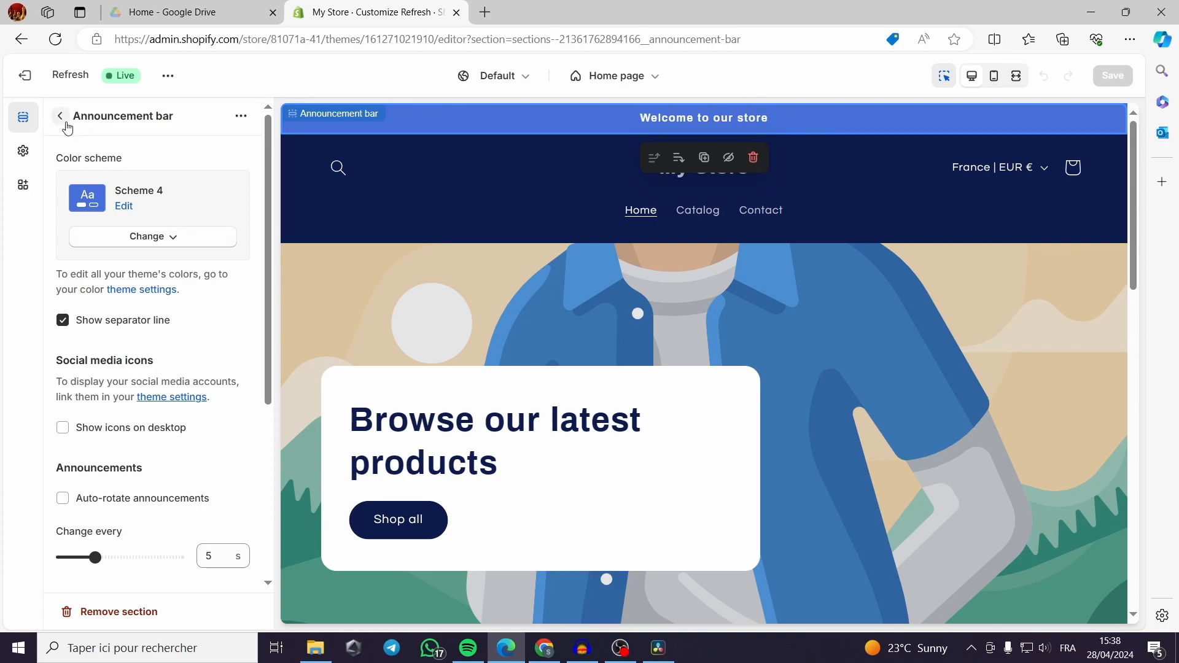
click(61, 117)
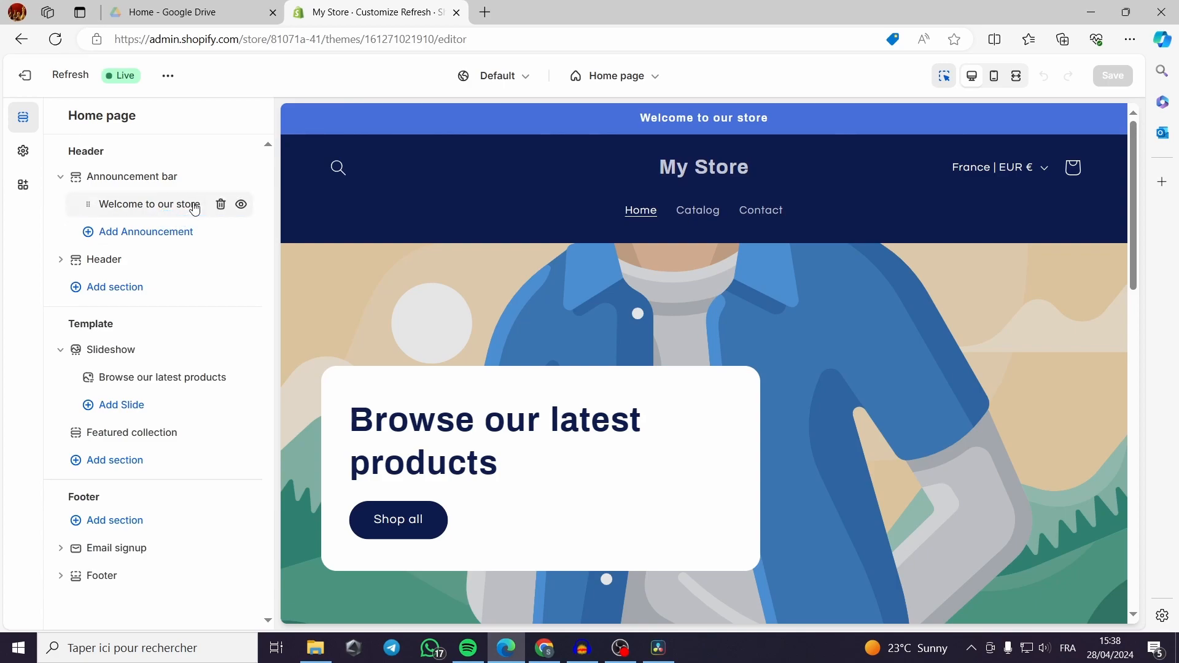
click(195, 208)
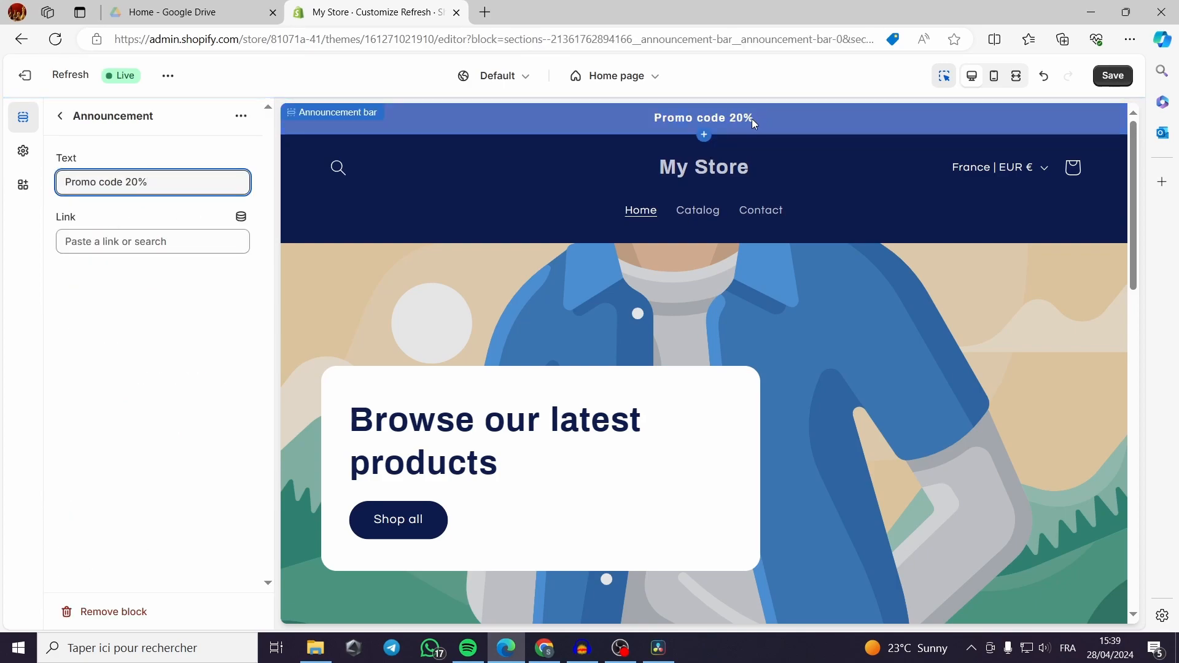
click(230, 241)
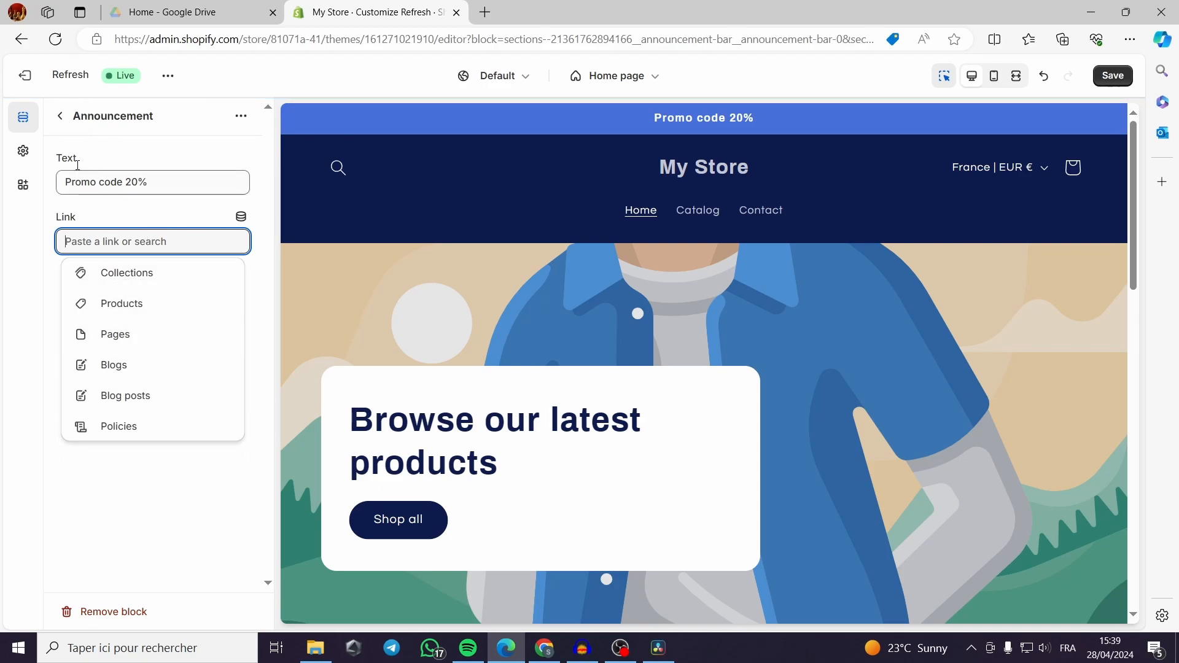
click(60, 115)
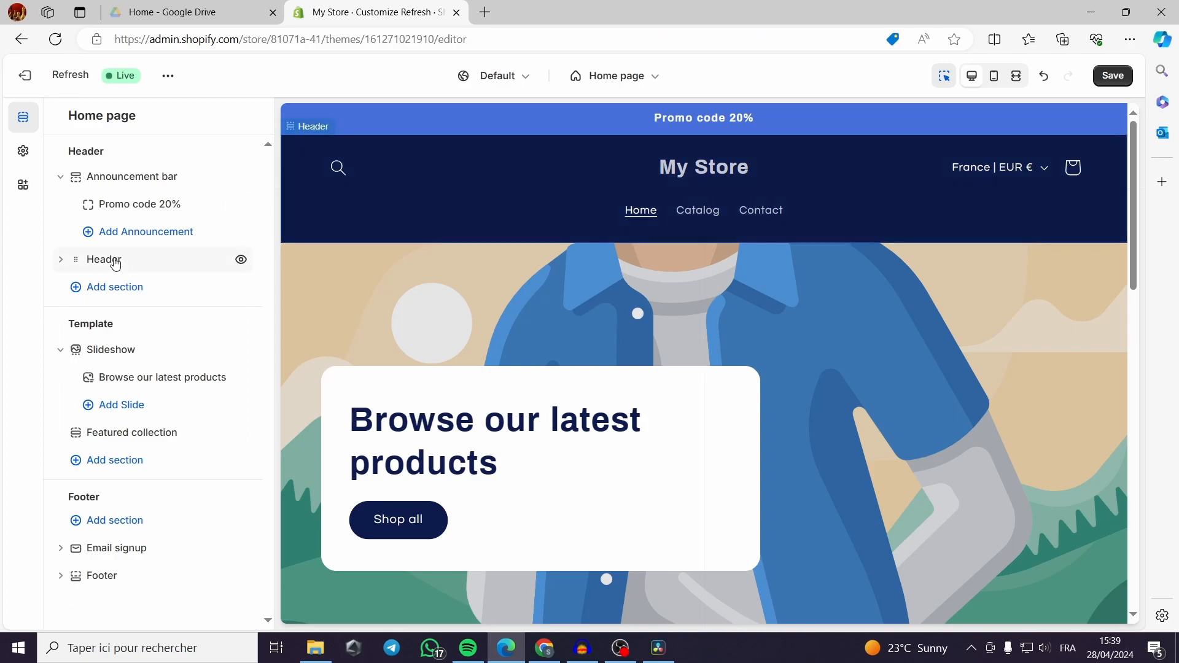
Step: Review the Header section's settings, trying the Mega menu type for the desktop menu before returning it to Dropdown
click(114, 262)
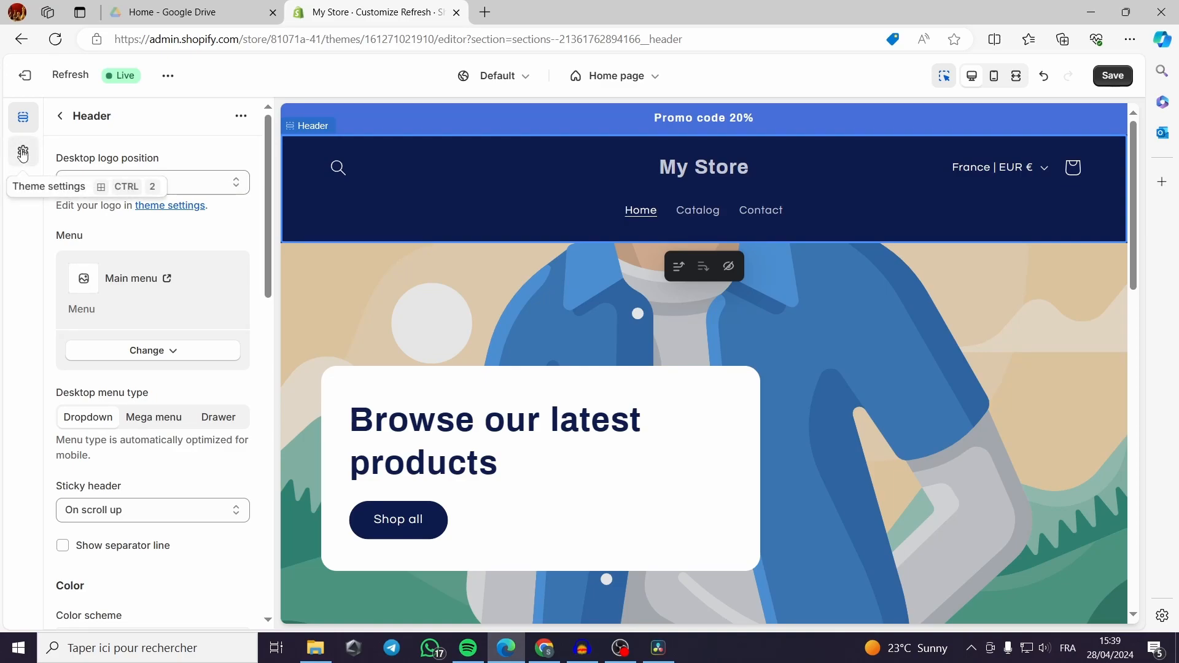
scroll(203, 203, down, 2)
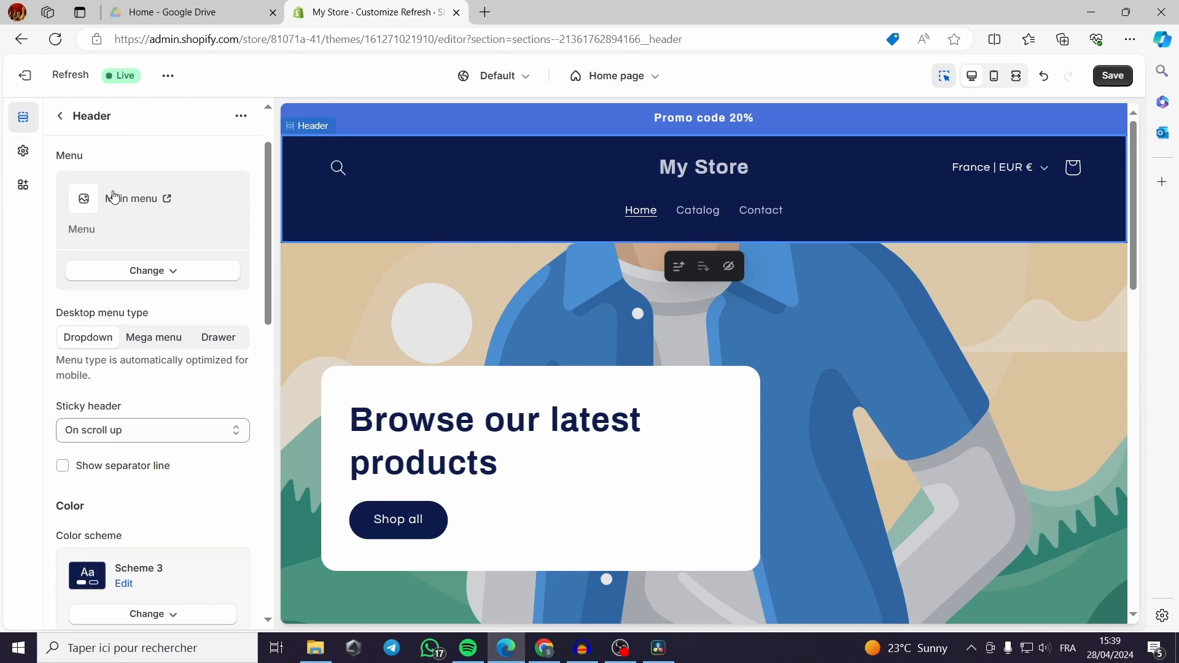
scroll(132, 219, down, 2)
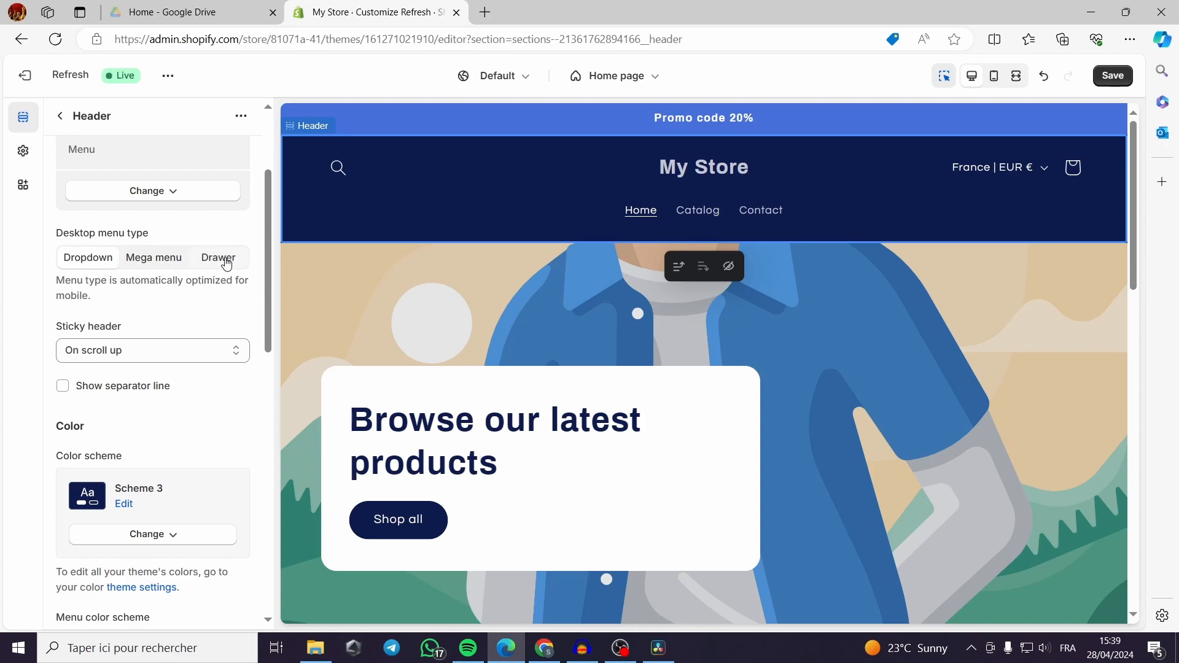
click(166, 260)
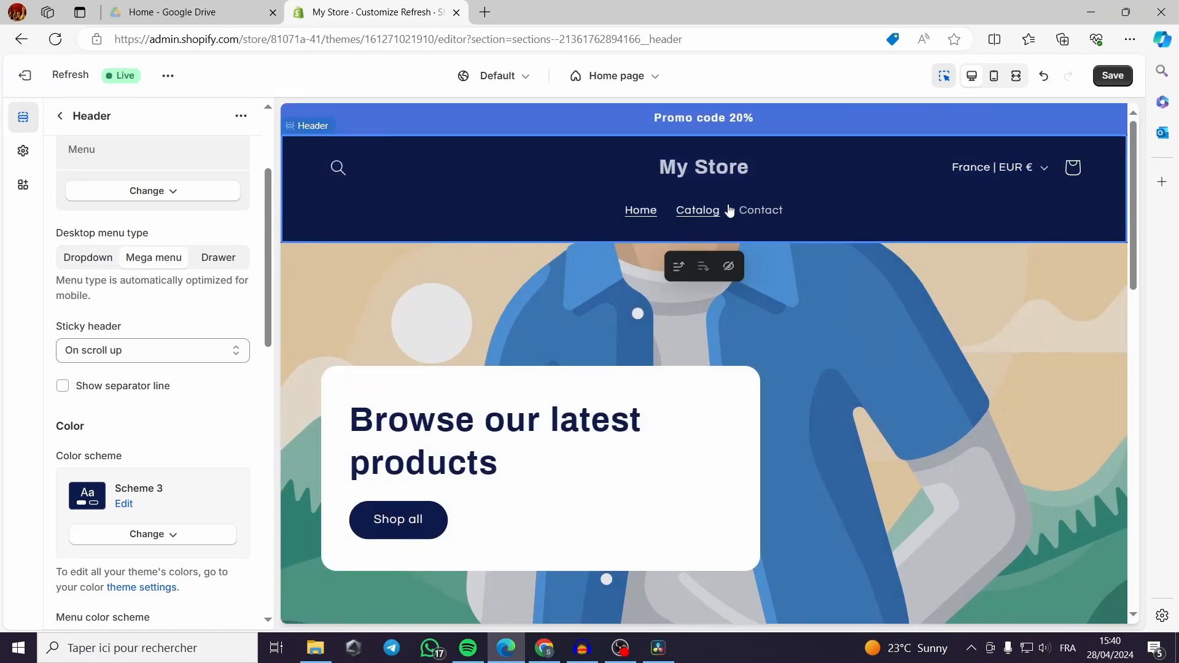
click(100, 258)
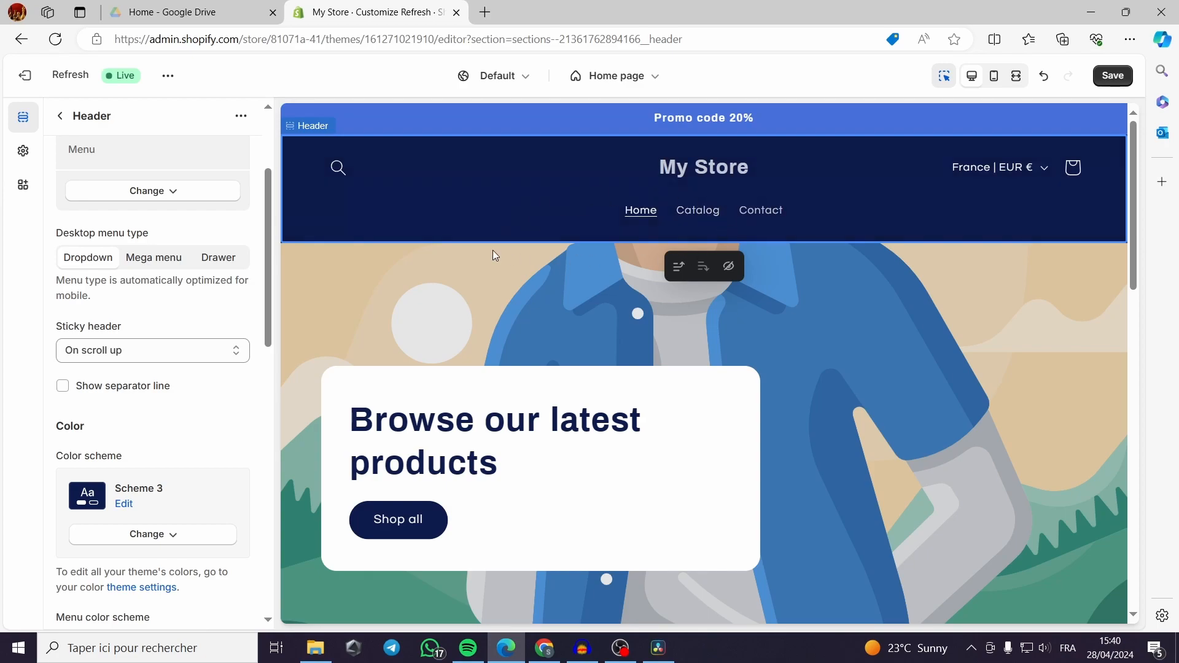
scroll(670, 349, down, 7)
scroll(639, 354, up, 7)
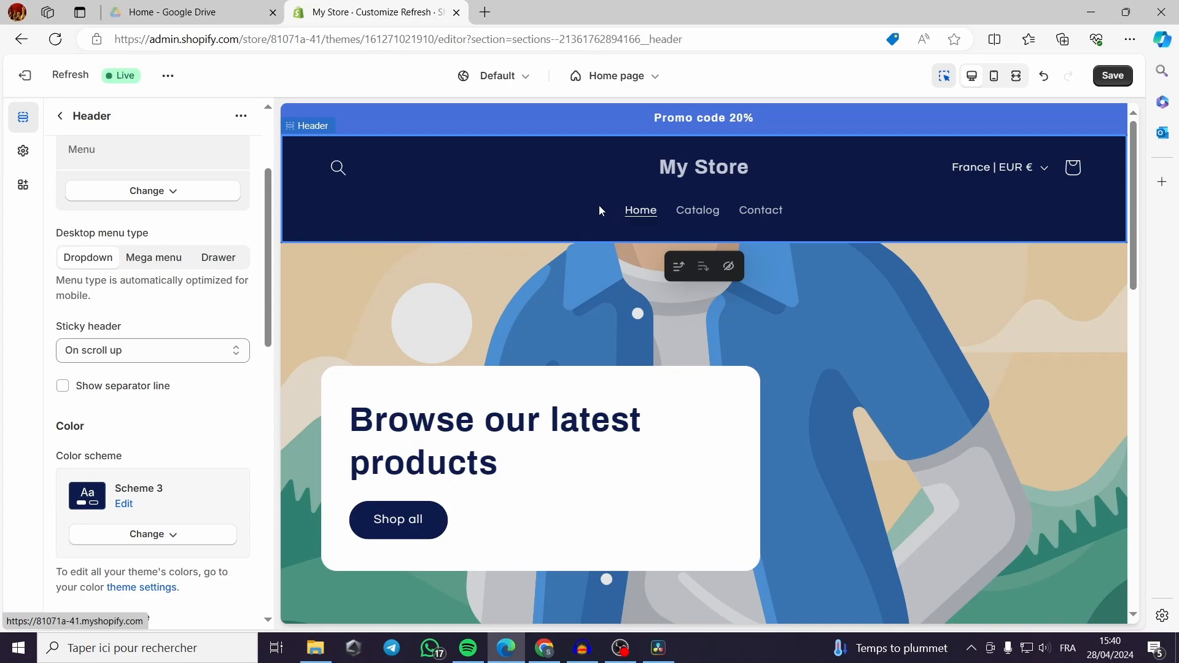
drag(263, 208, 267, 156)
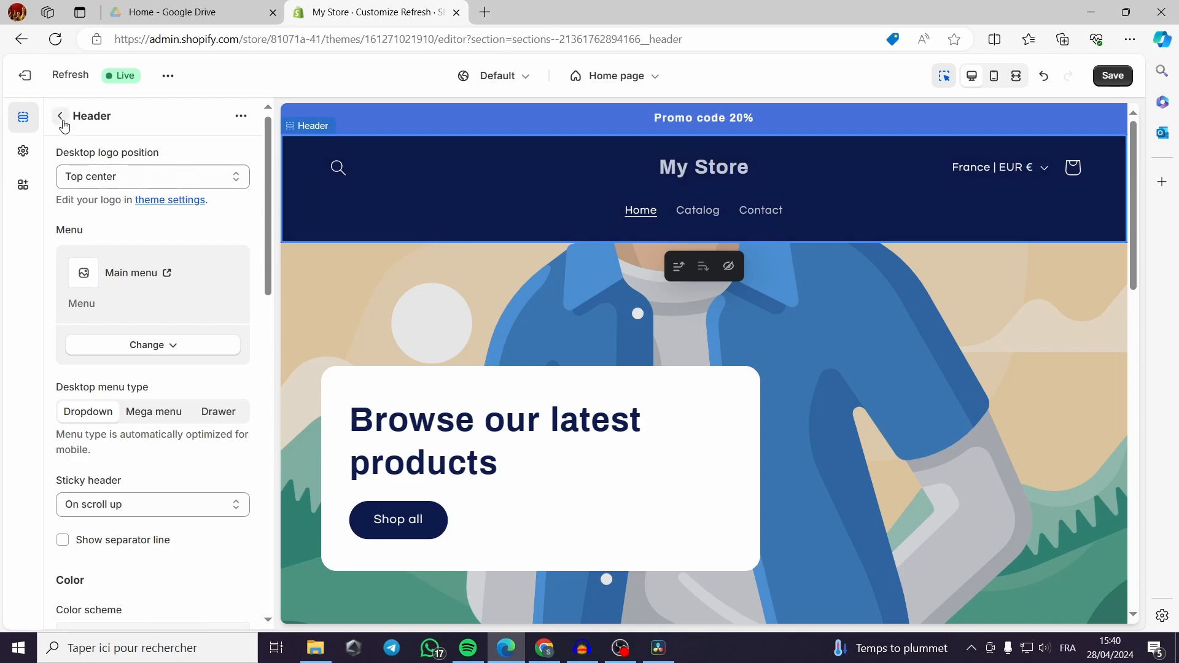
Step: Leave the theme editor and open the Main menu from the online store's navigation to review its items
click(25, 74)
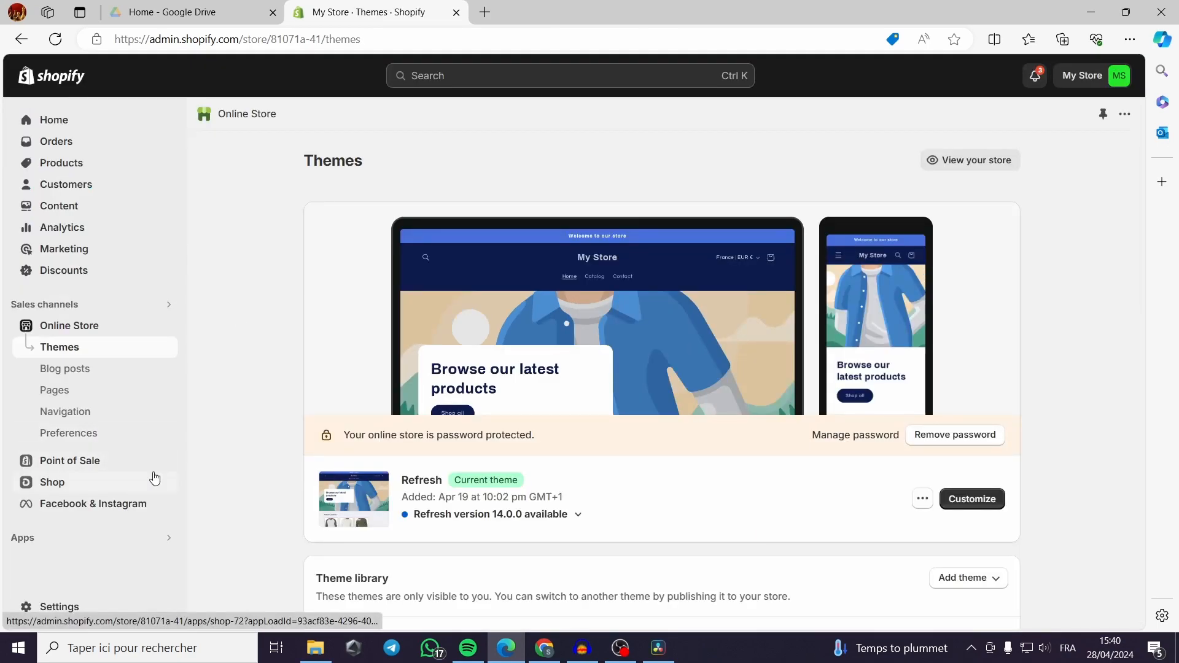
click(58, 412)
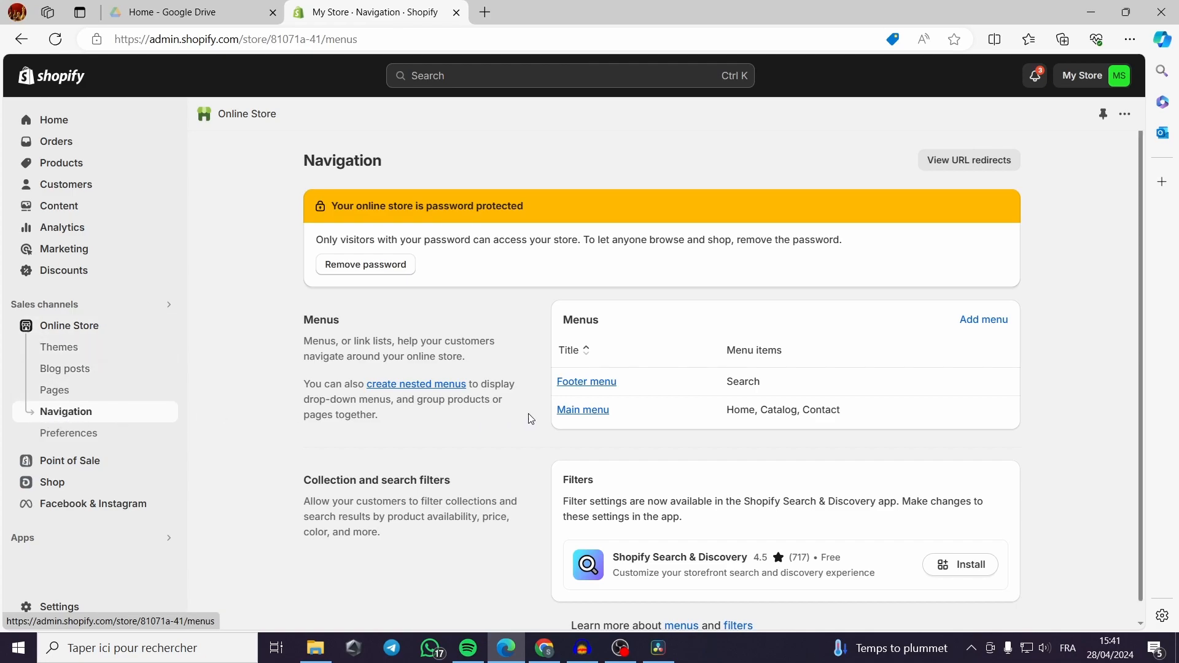
click(579, 412)
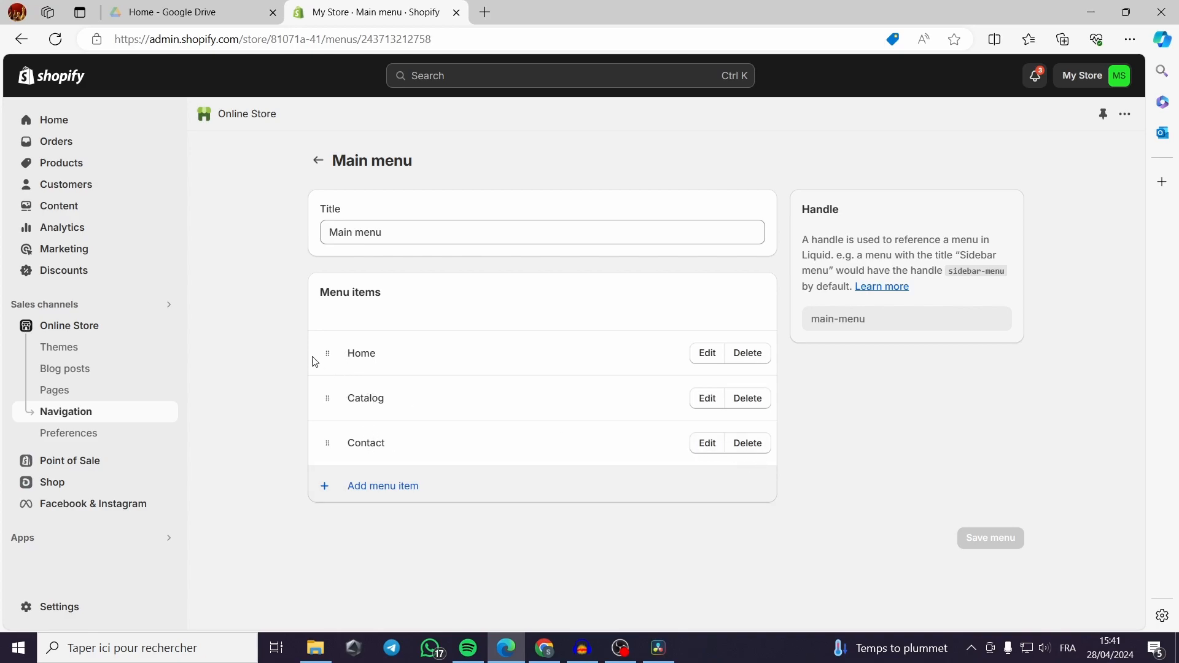
mouse_move(325, 352)
mouse_down()
mouse_move(324, 439)
mouse_move(326, 334)
mouse_up()
click(384, 488)
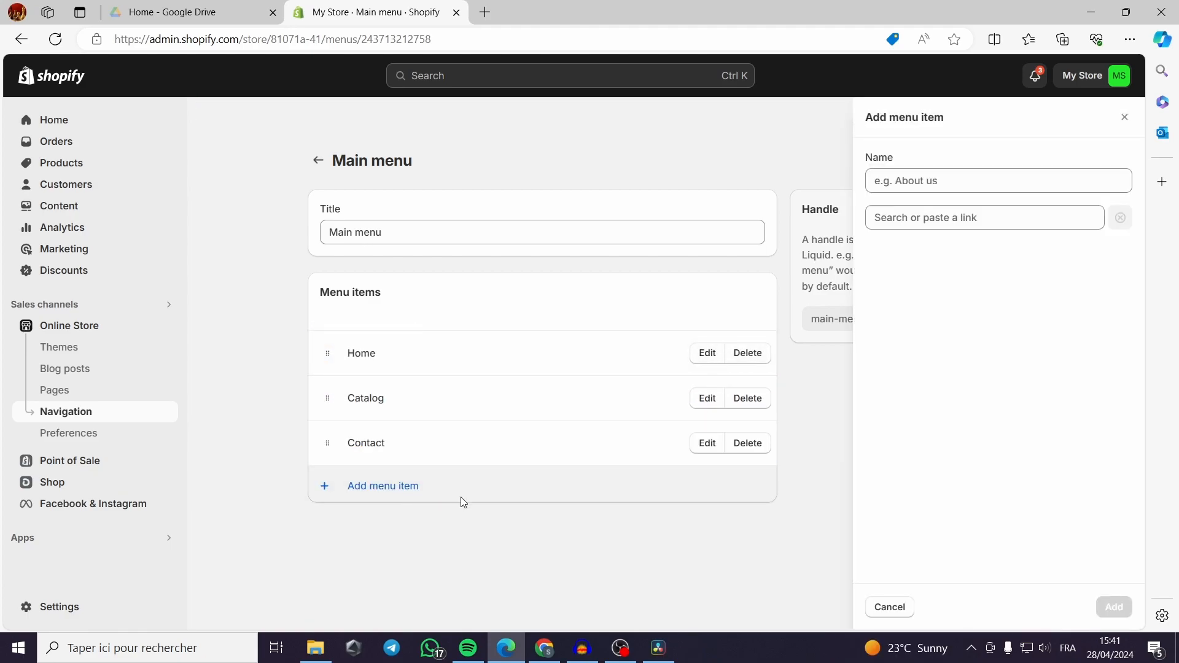
click(972, 181)
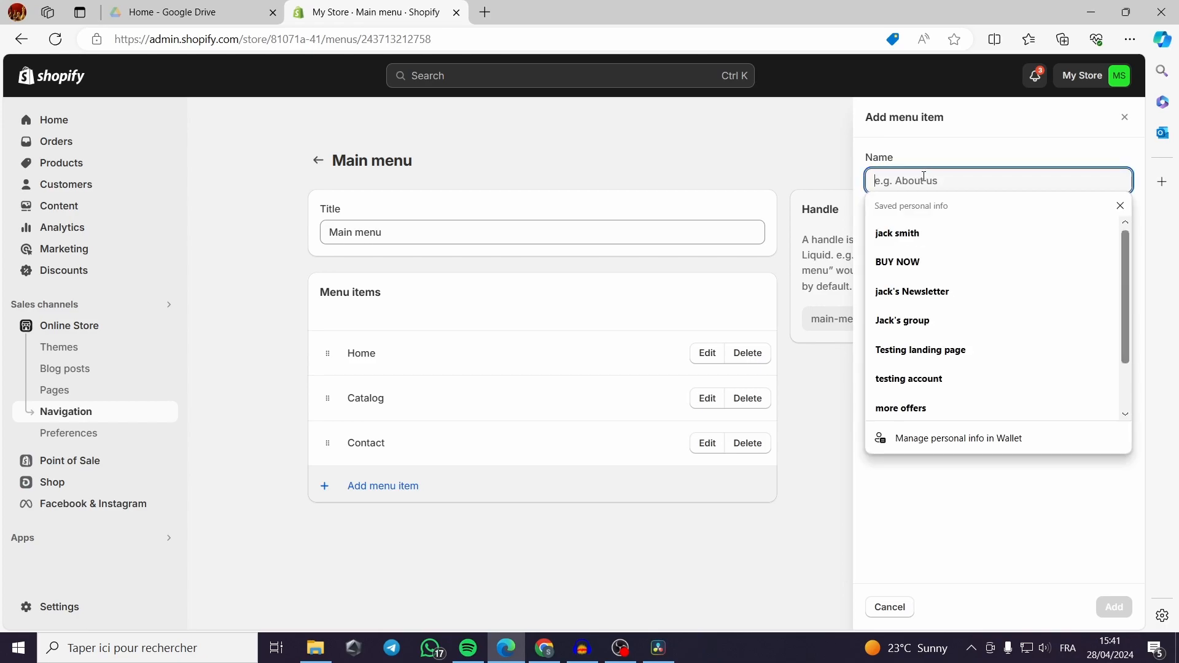
text(About us)
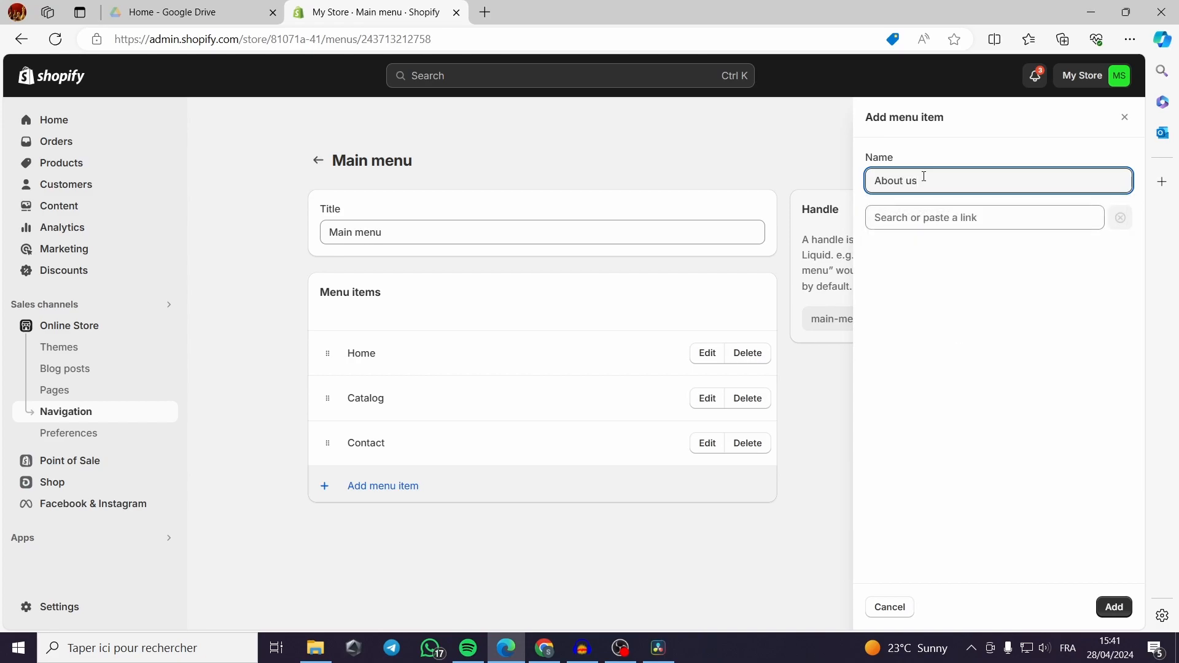
click(946, 217)
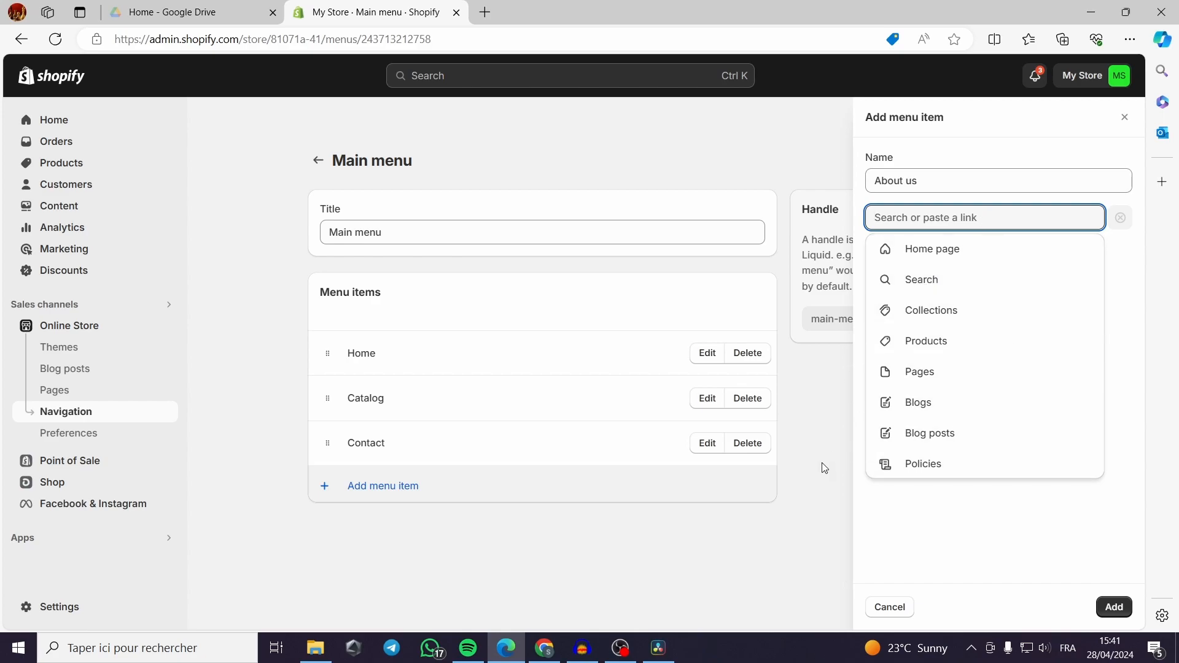
click(825, 373)
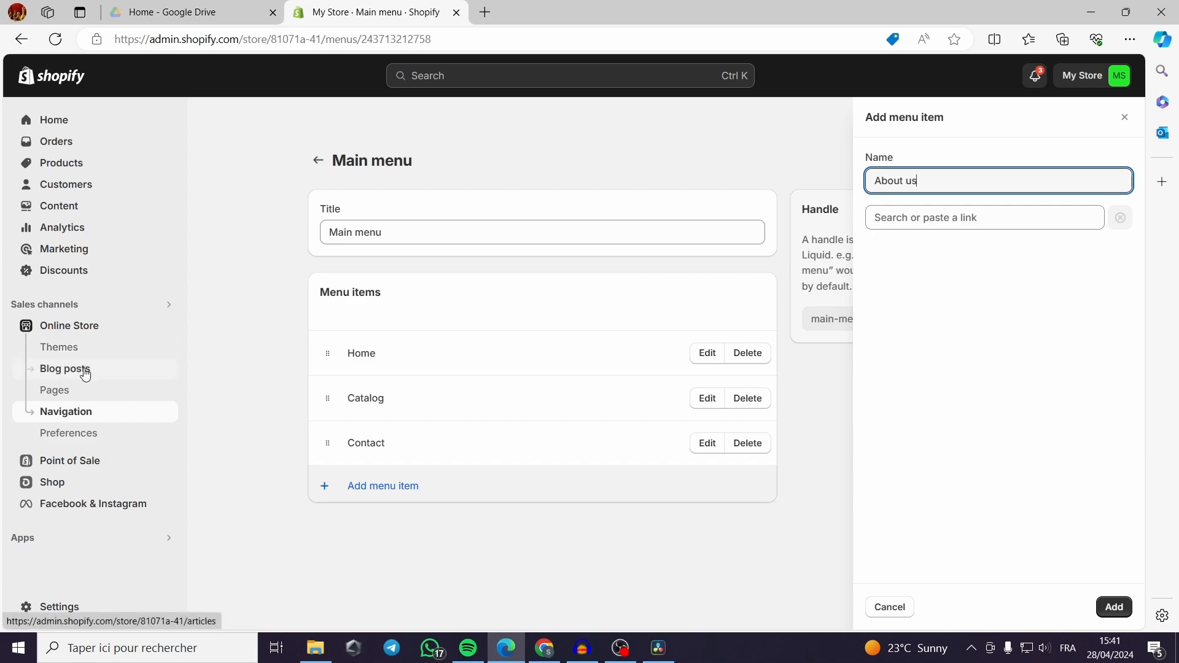
Step: Create an online store page titled "About us" with the content "descript" and save it
click(57, 398)
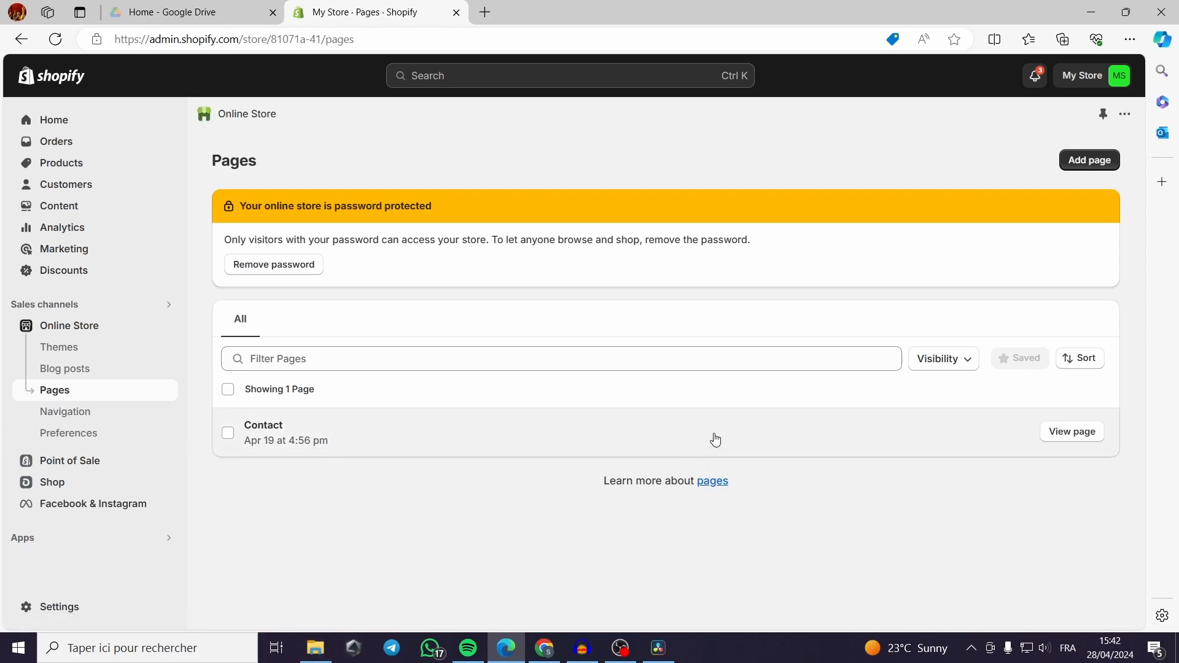
click(1084, 168)
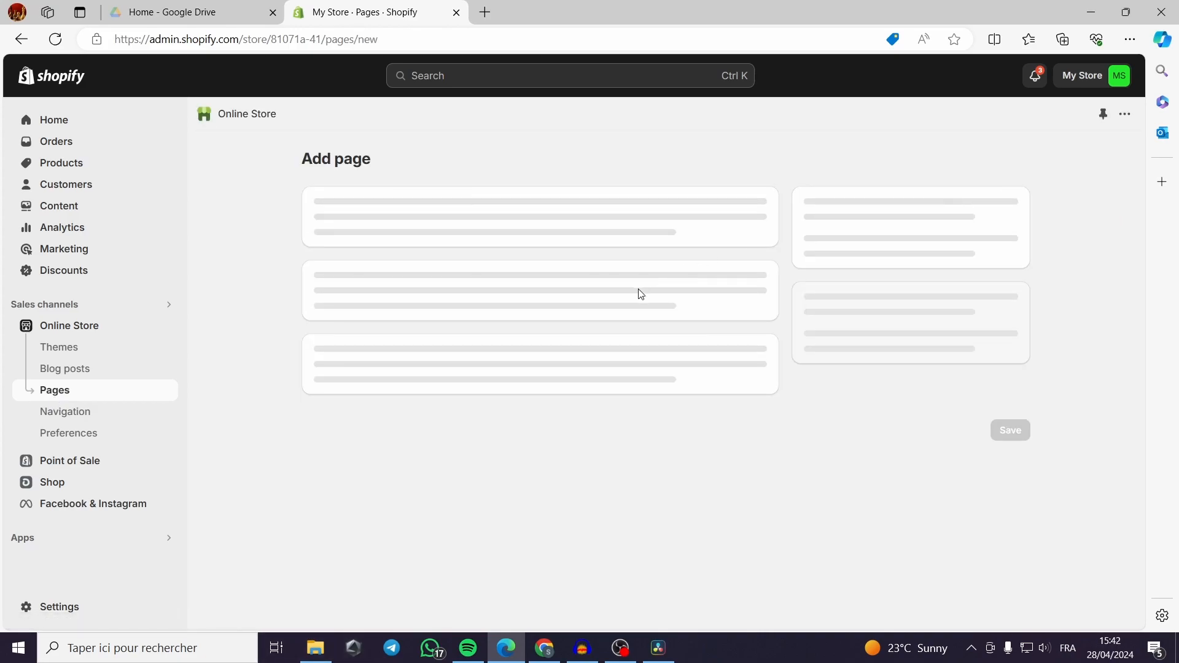
click(423, 237)
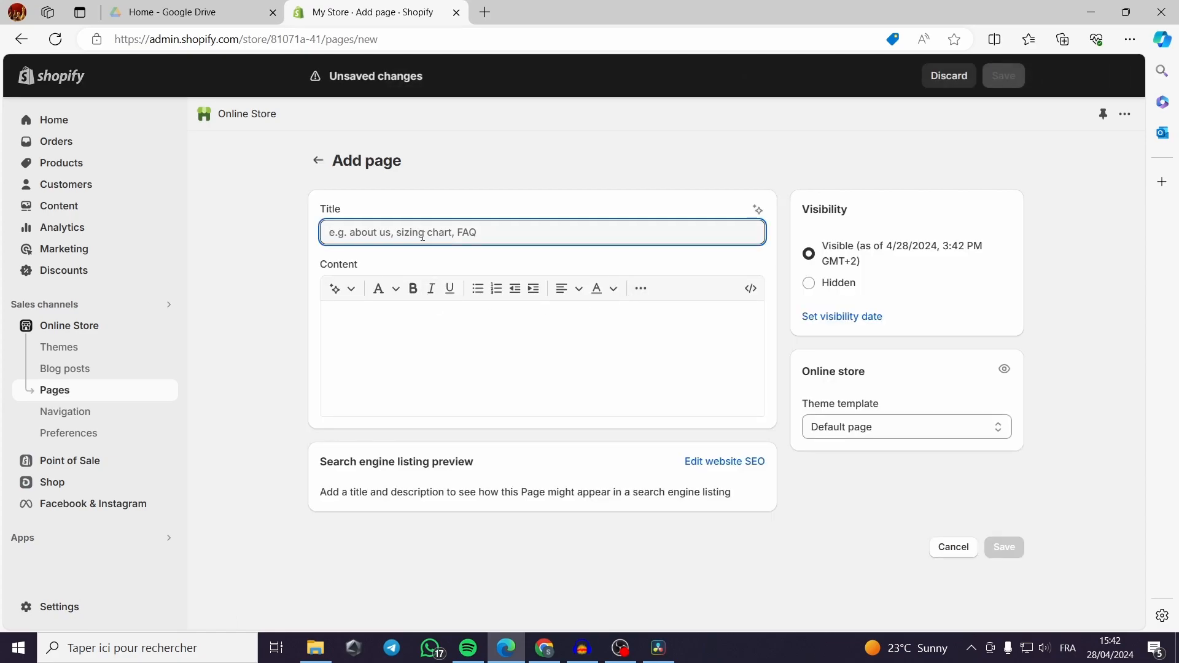
text(Abi)
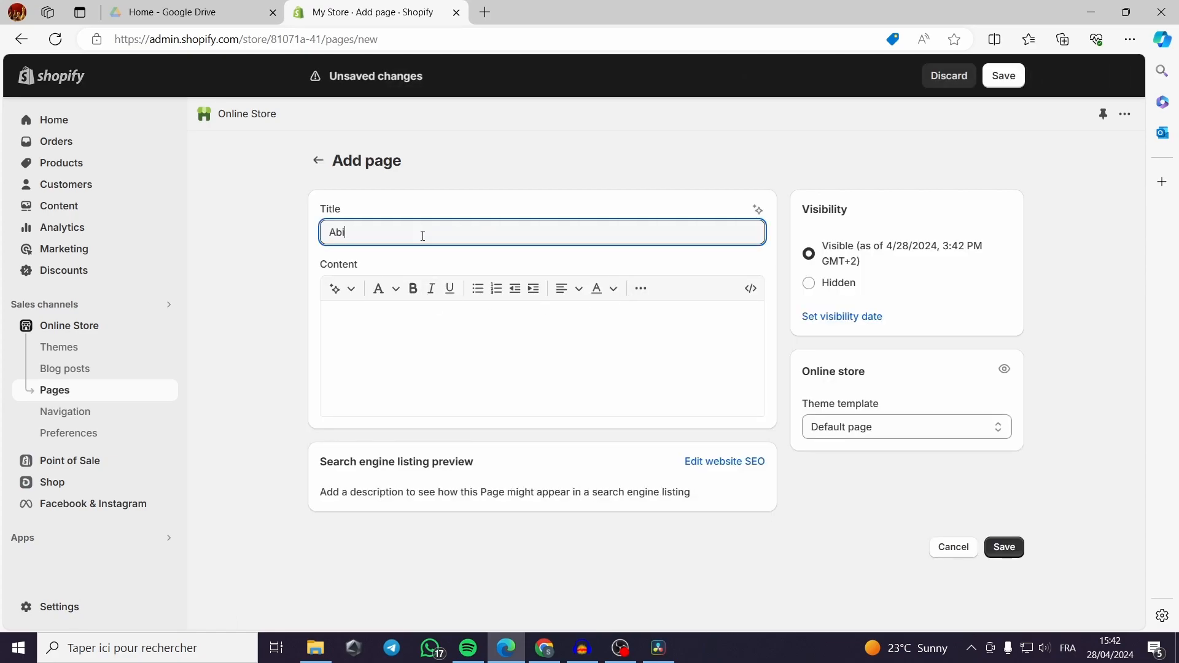
text(utr u)
drag(358, 230, 351, 230)
text(out us)
click(377, 311)
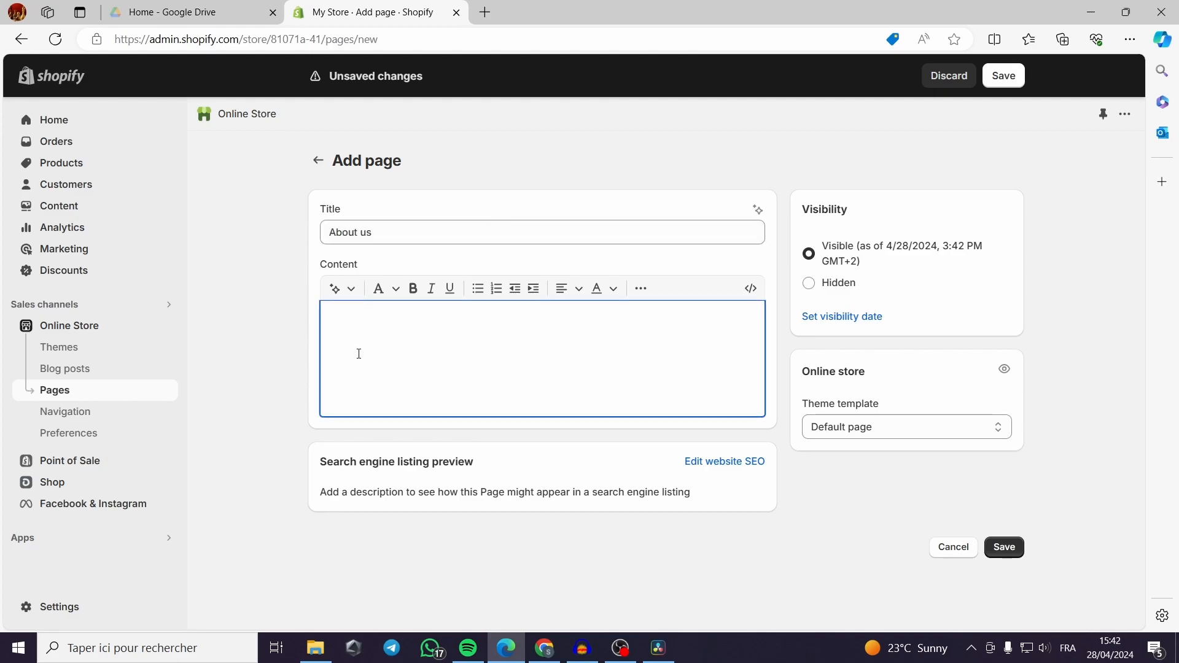
text(descript)
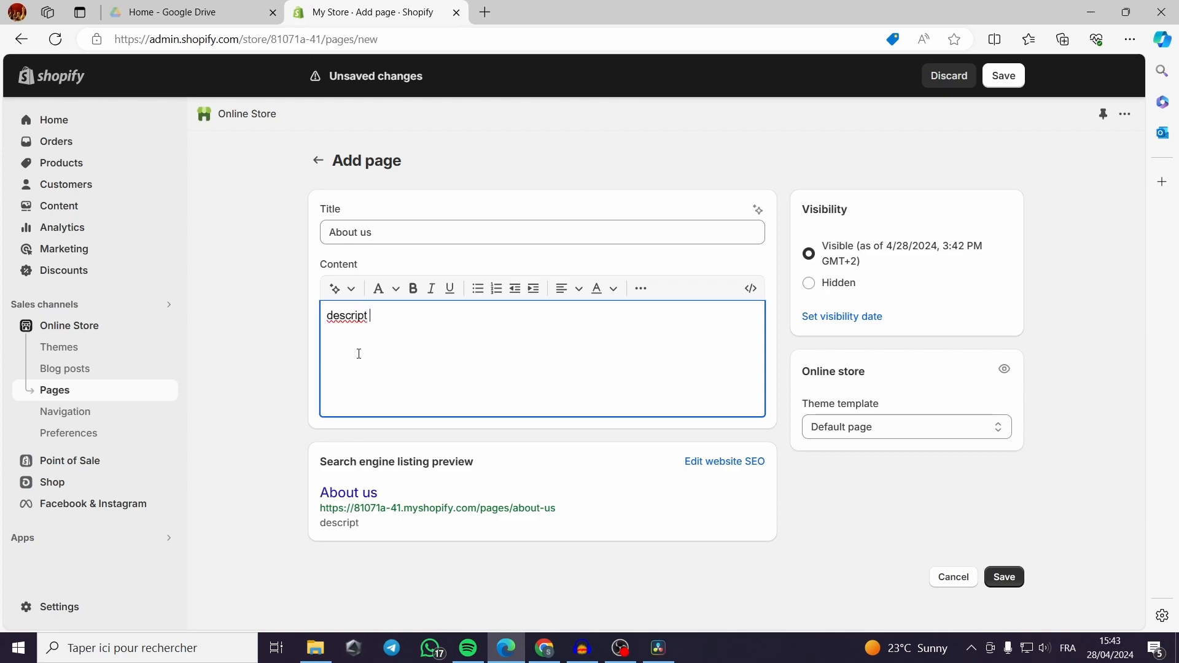
click(1003, 576)
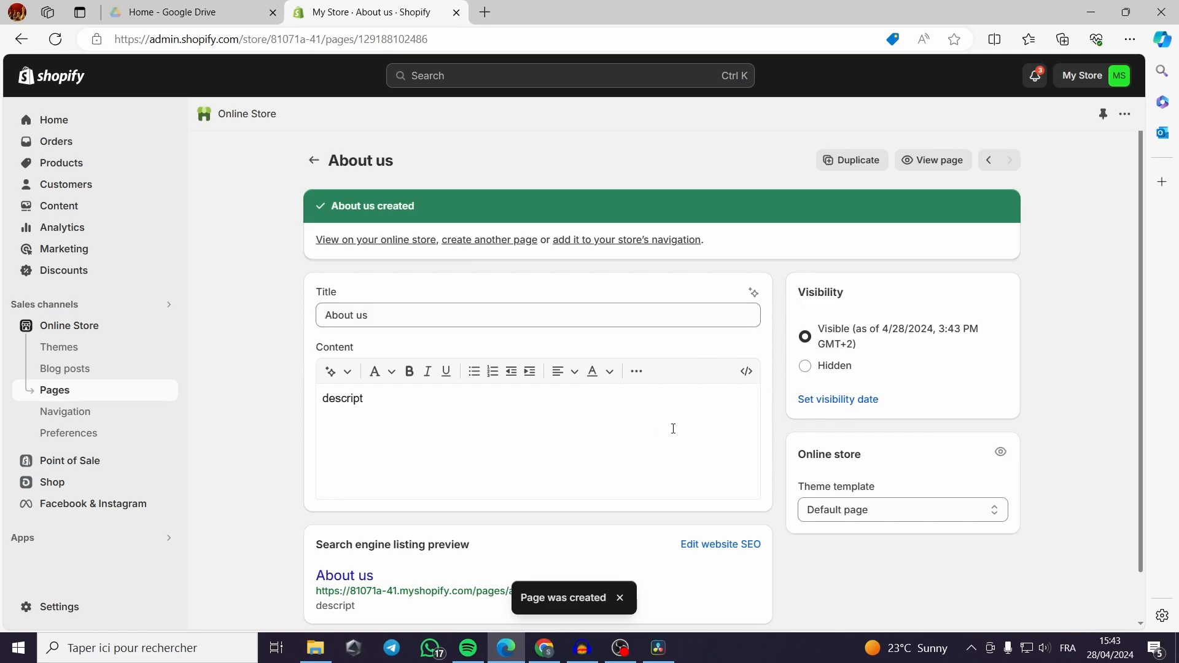
Step: Preview the About us page on the storefront, then look over the editor's text generation and extra content options
click(945, 161)
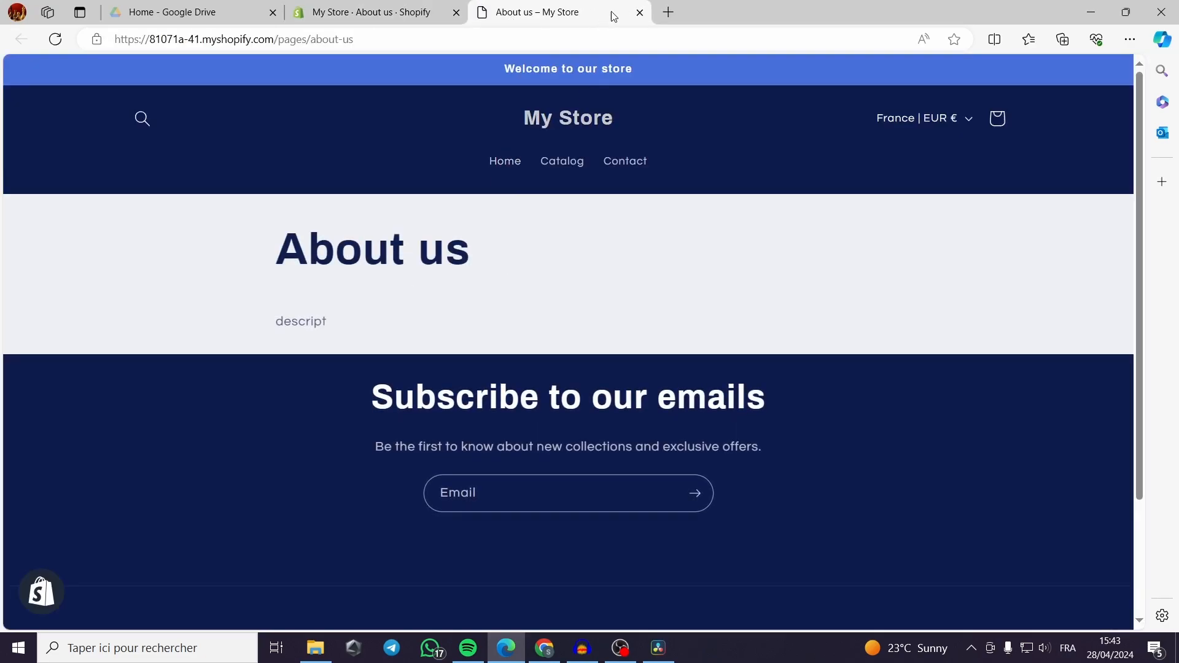
click(640, 14)
scroll(553, 381, down, 1)
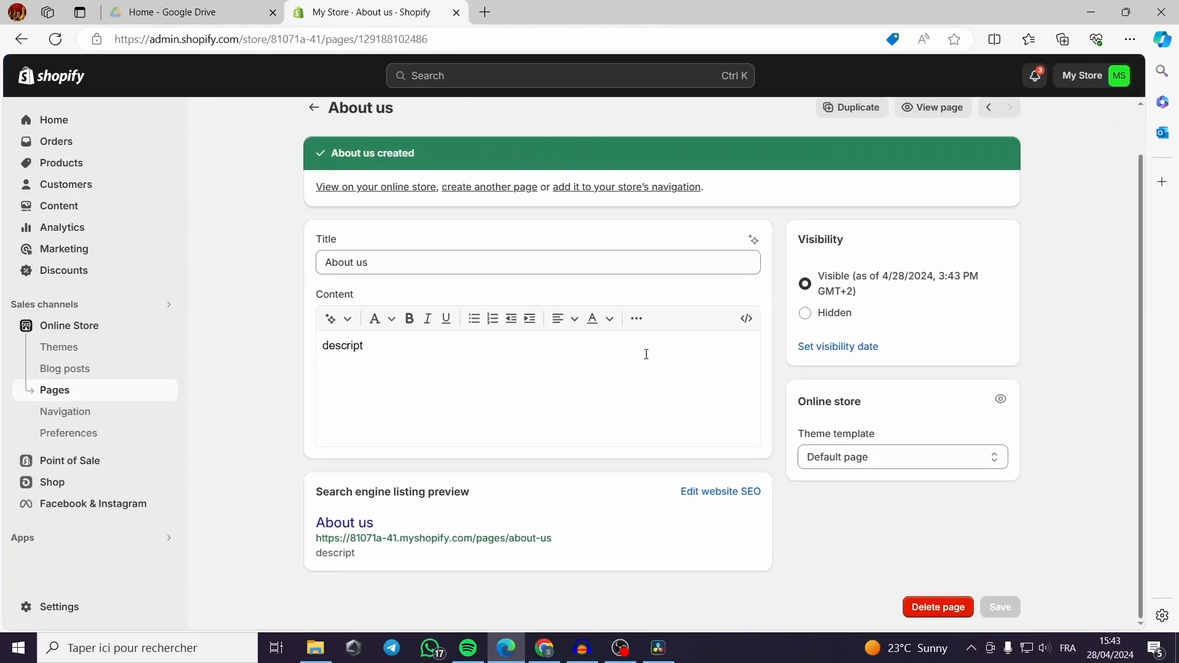
click(347, 321)
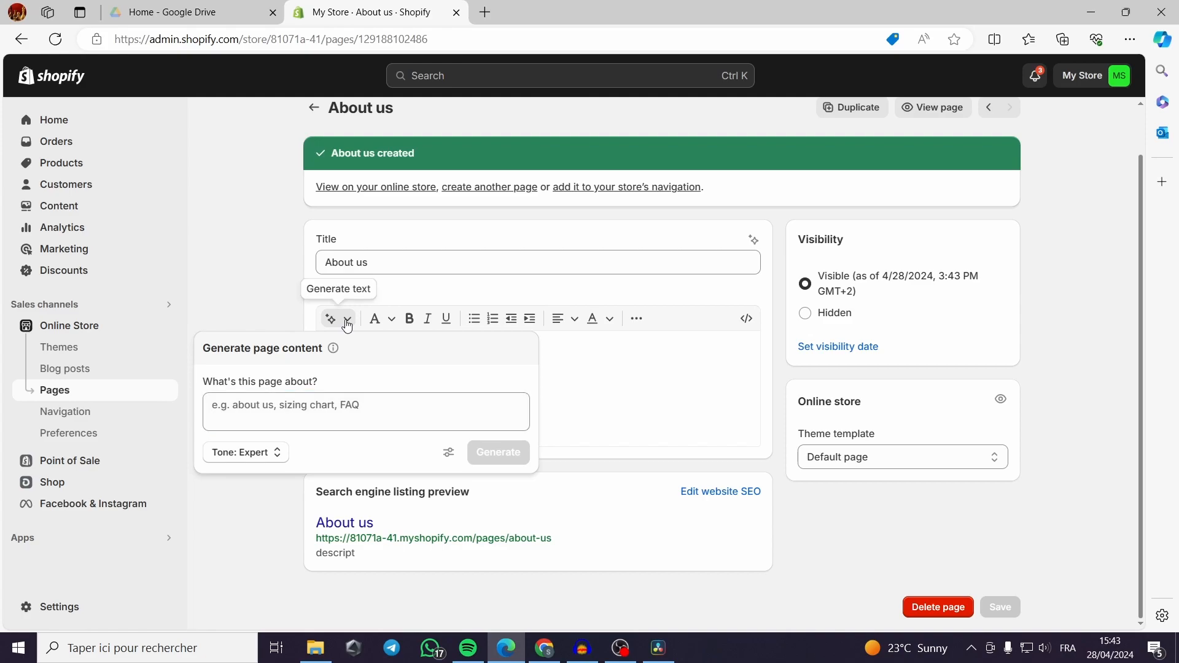
click(524, 333)
click(644, 322)
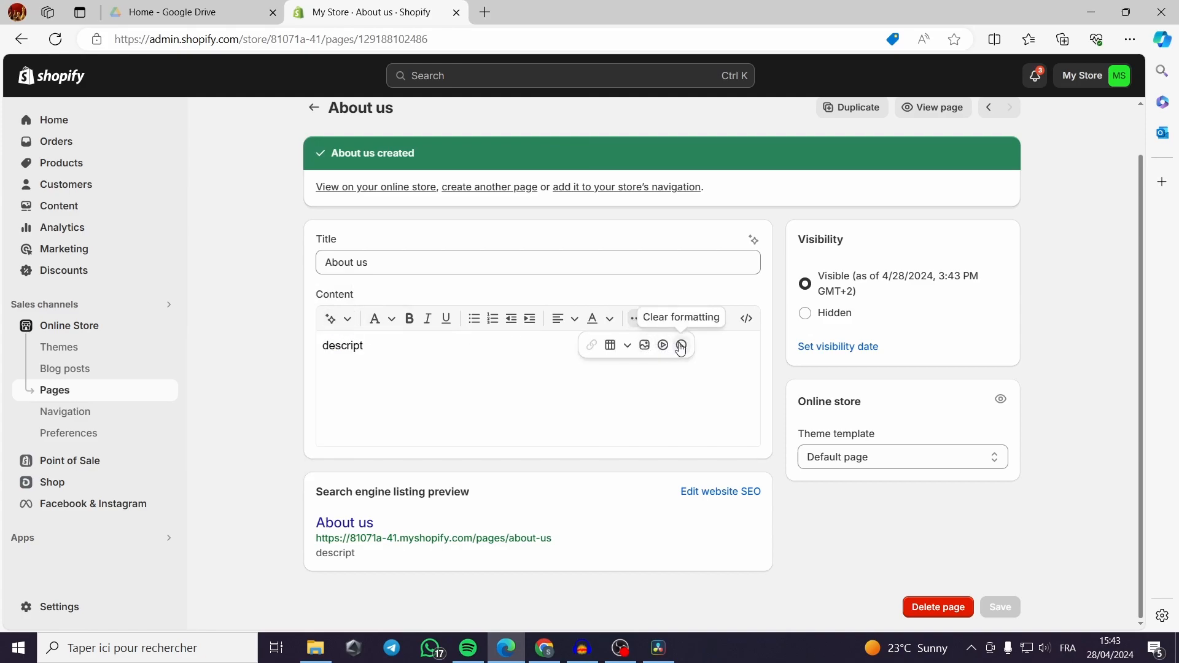
Step: Add an "About us" item linked to the About us page to the Main menu and save the menu
click(83, 422)
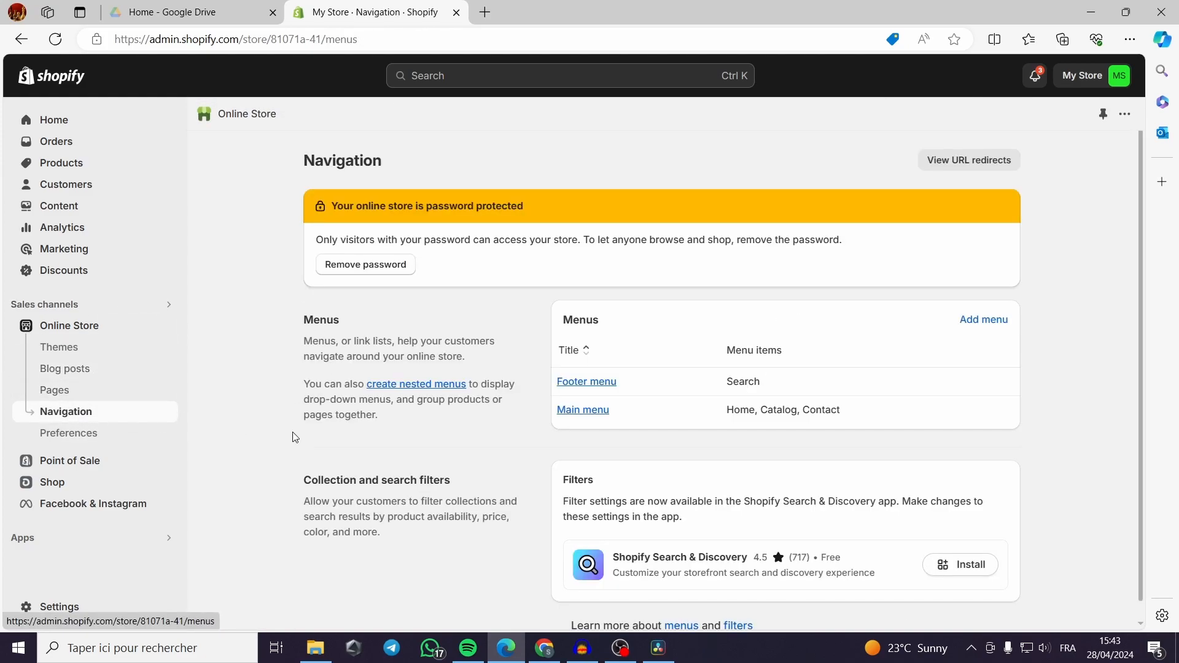
click(594, 411)
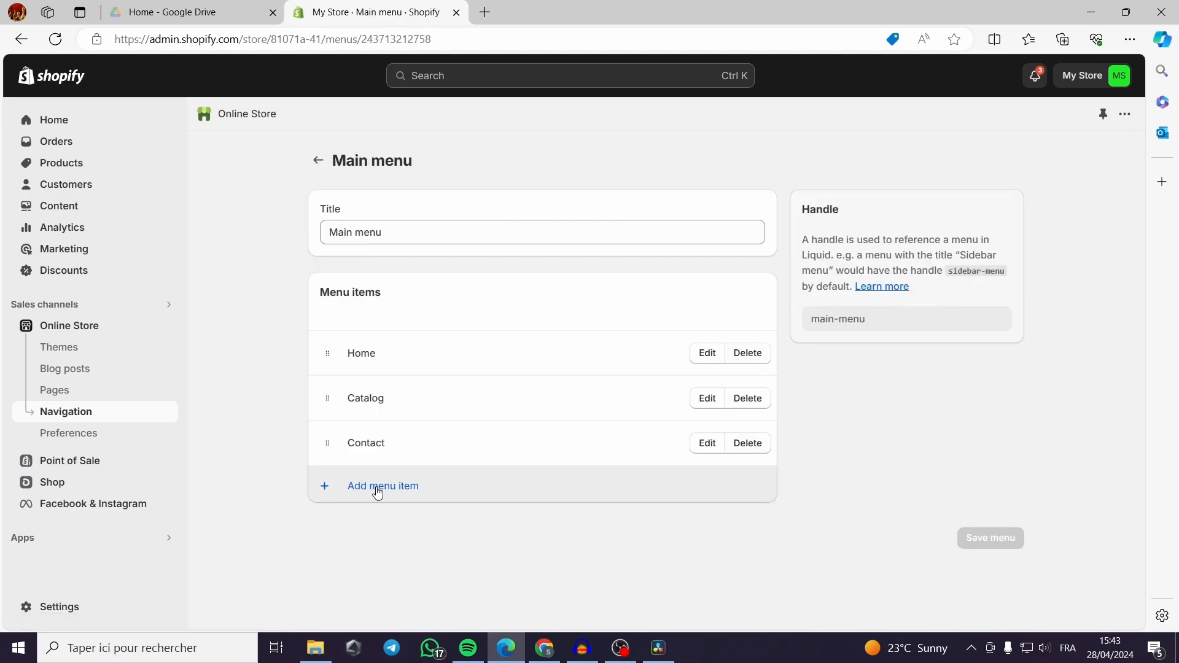
click(378, 492)
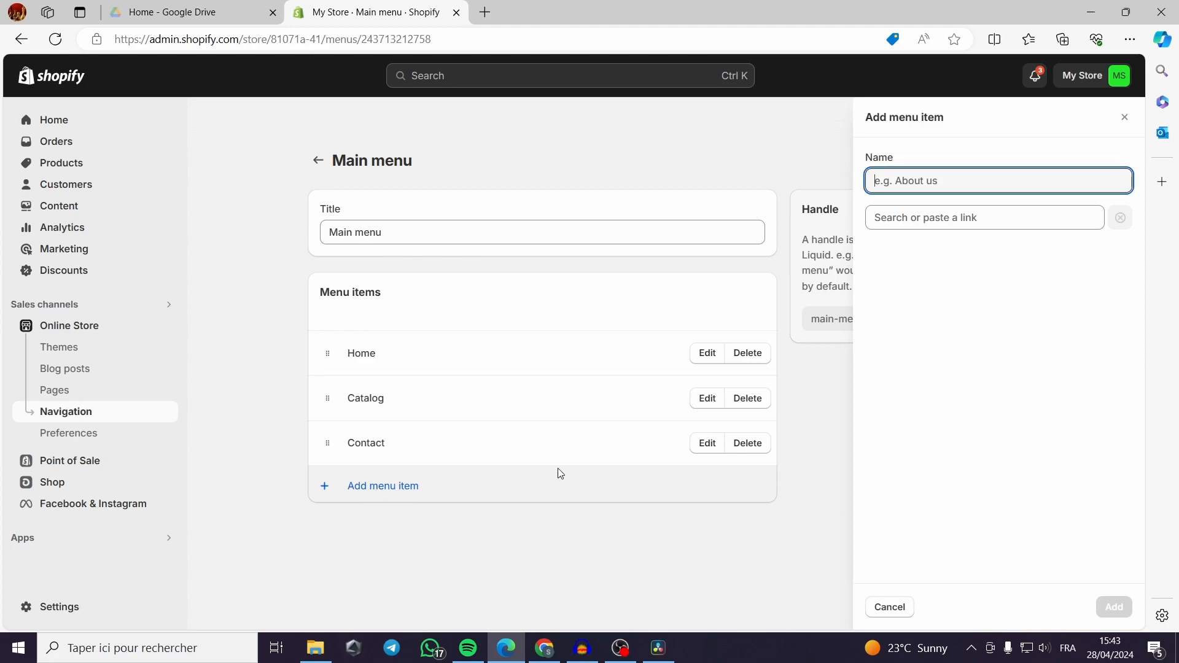
click(930, 183)
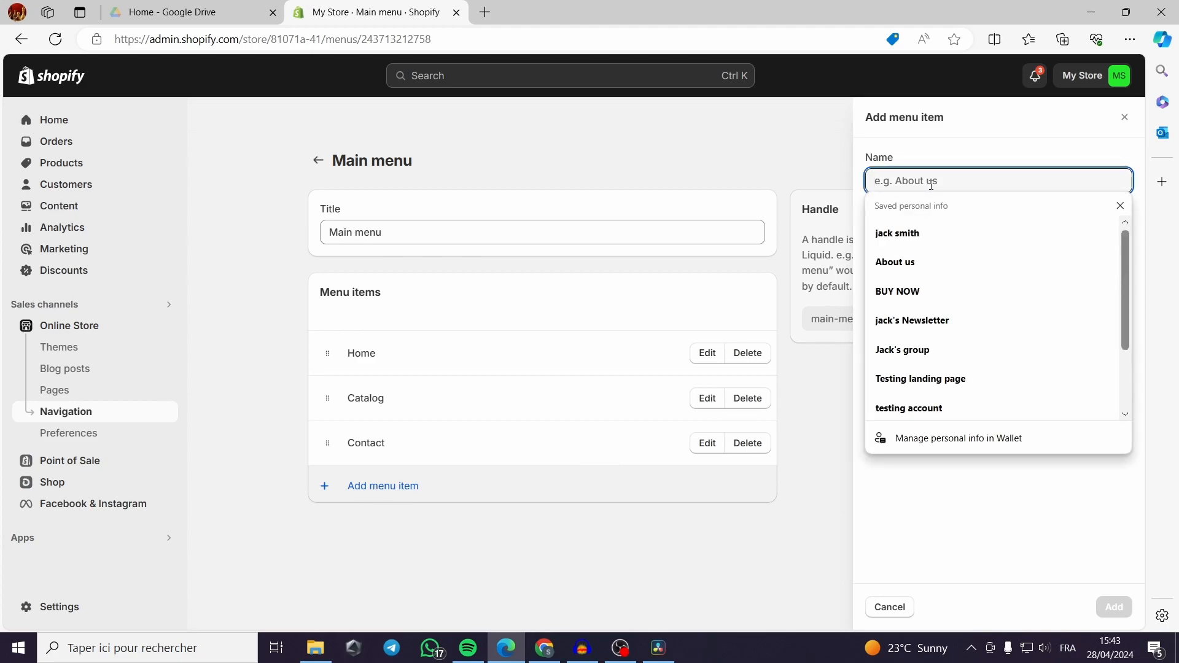
click(926, 262)
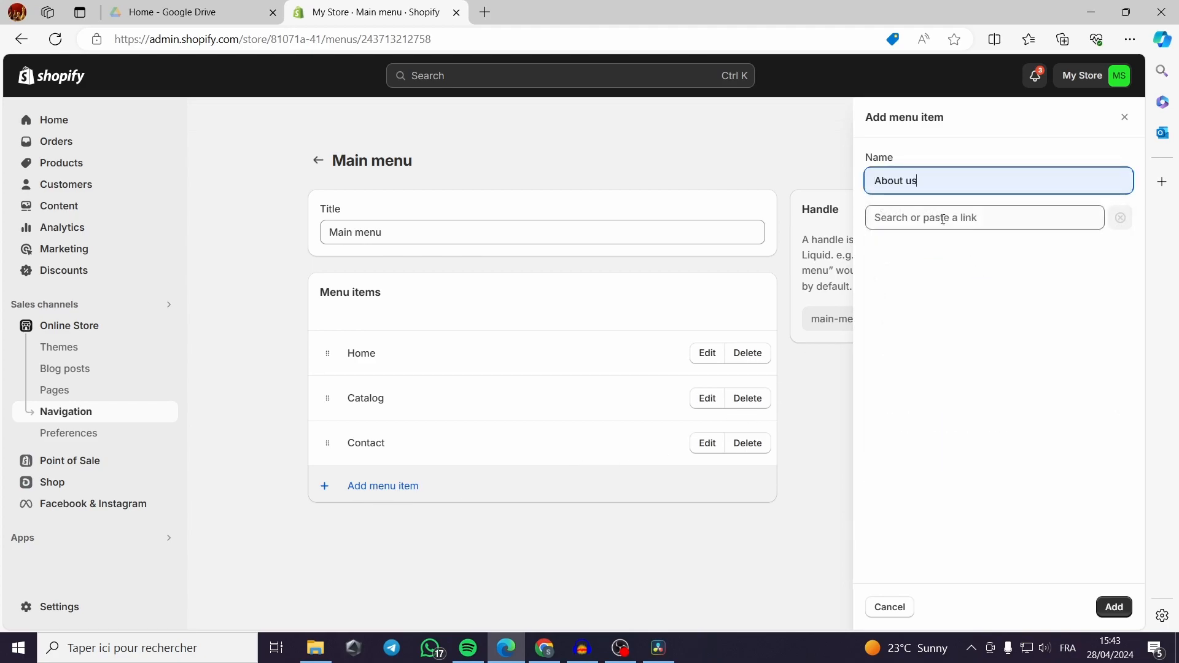
click(1079, 224)
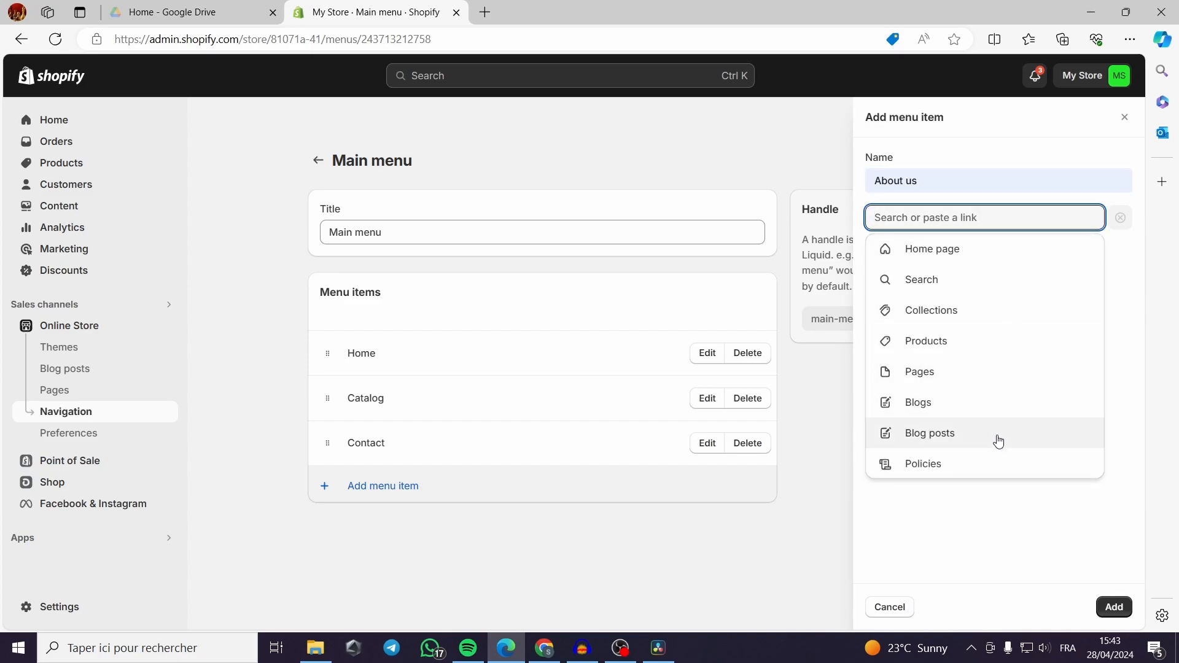
click(928, 375)
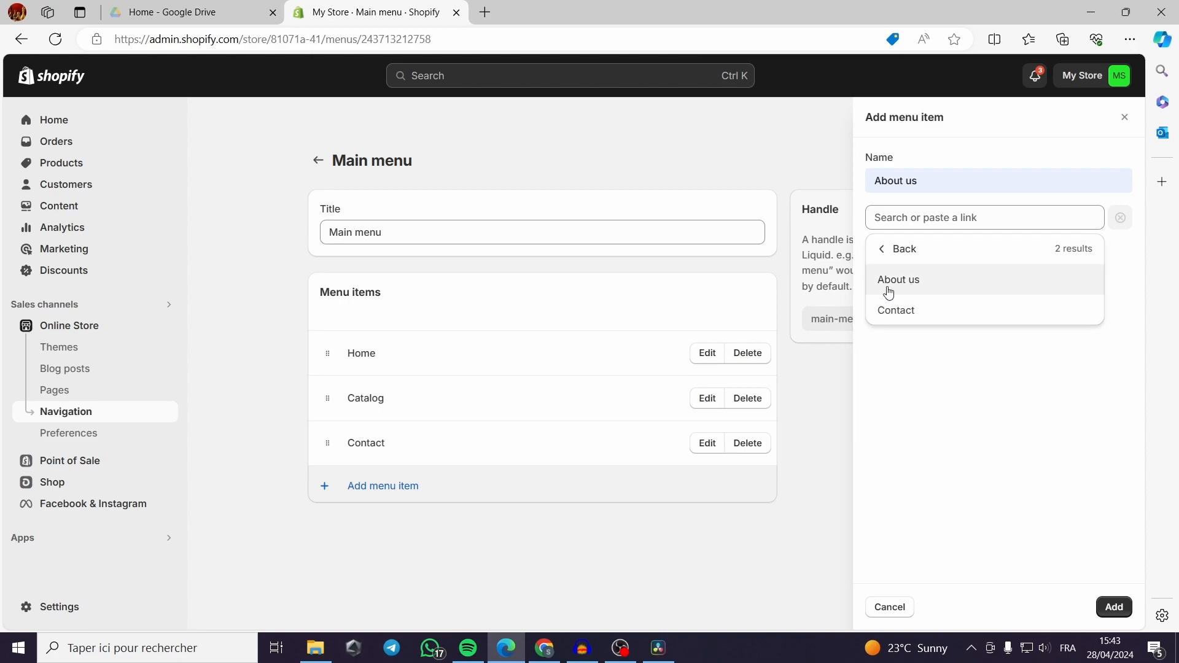
click(938, 285)
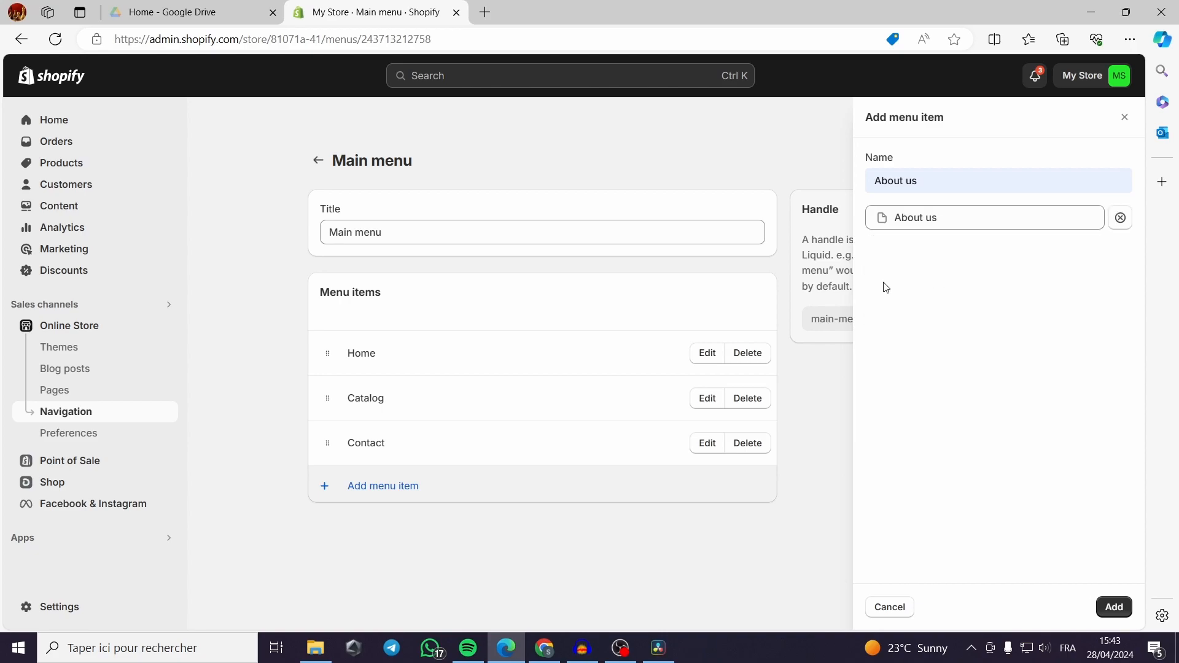
click(1113, 610)
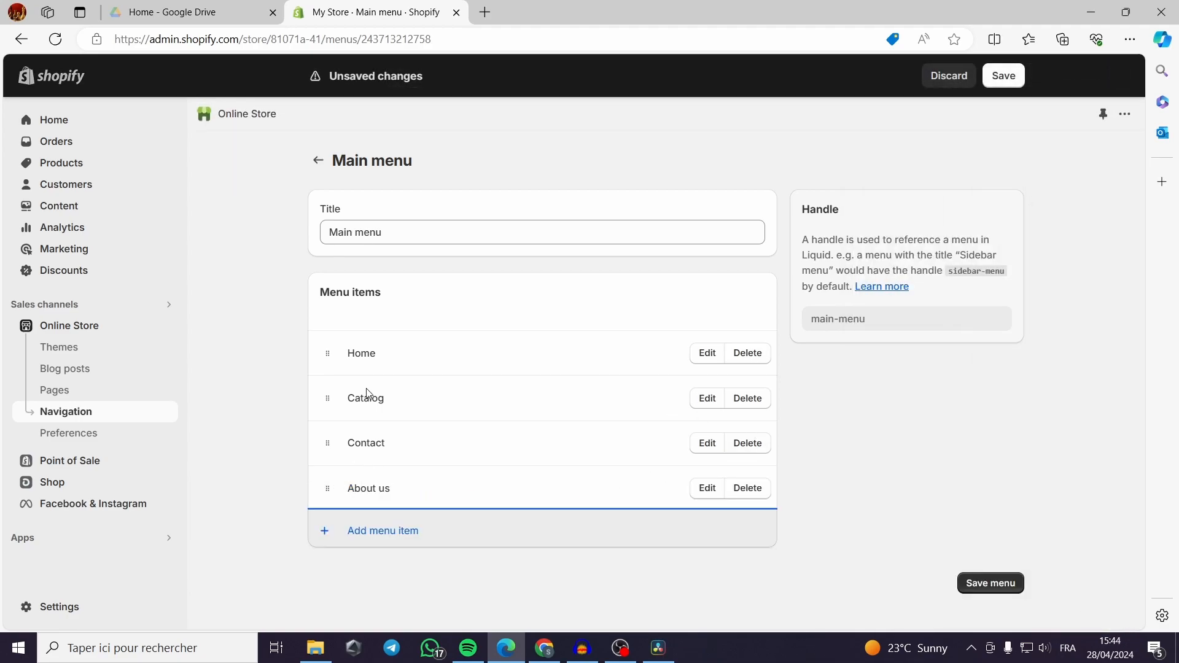
click(996, 584)
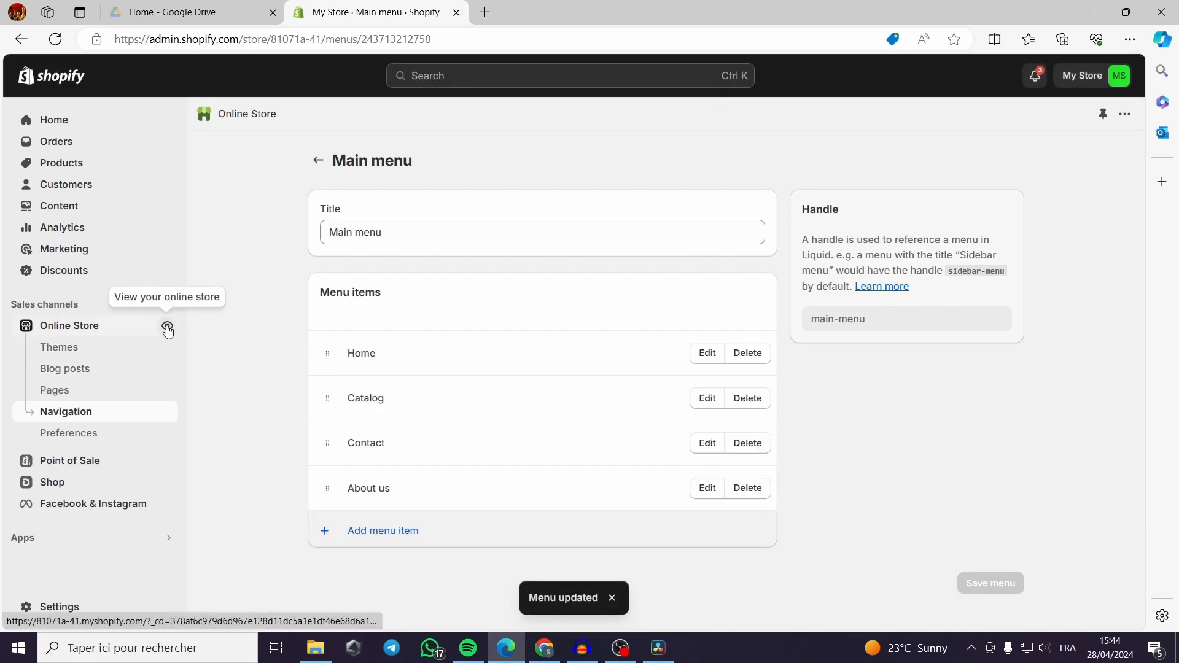
Step: Check the About us link on the live storefront, then view the online store once more and return to the admin
click(164, 326)
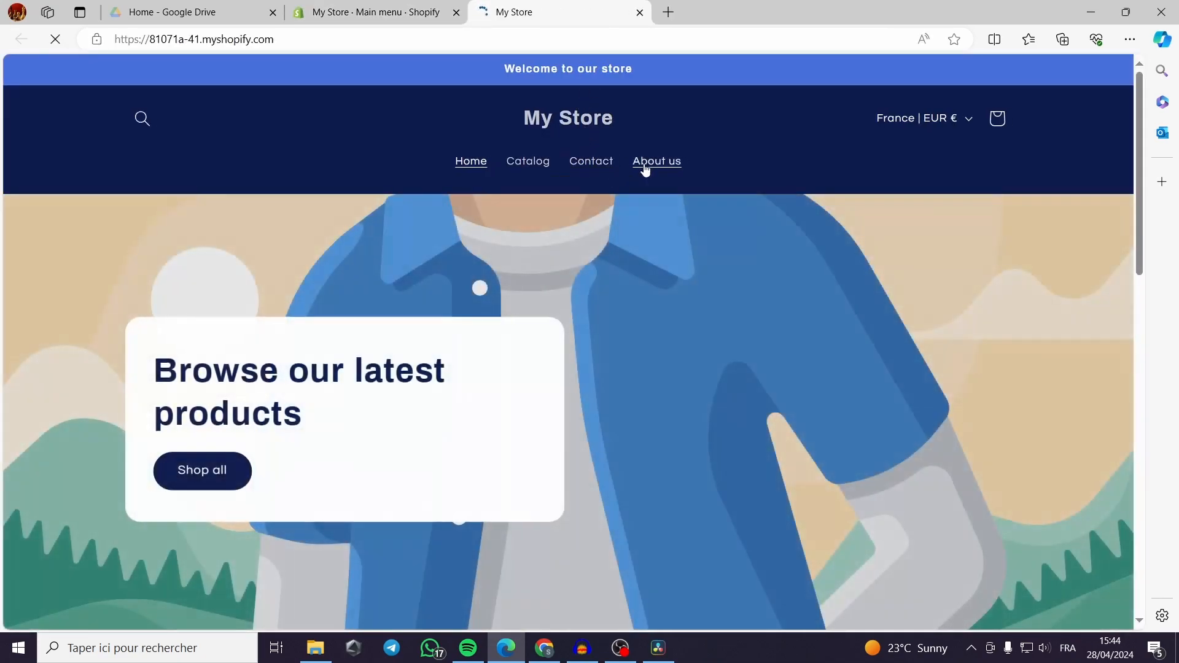
click(653, 164)
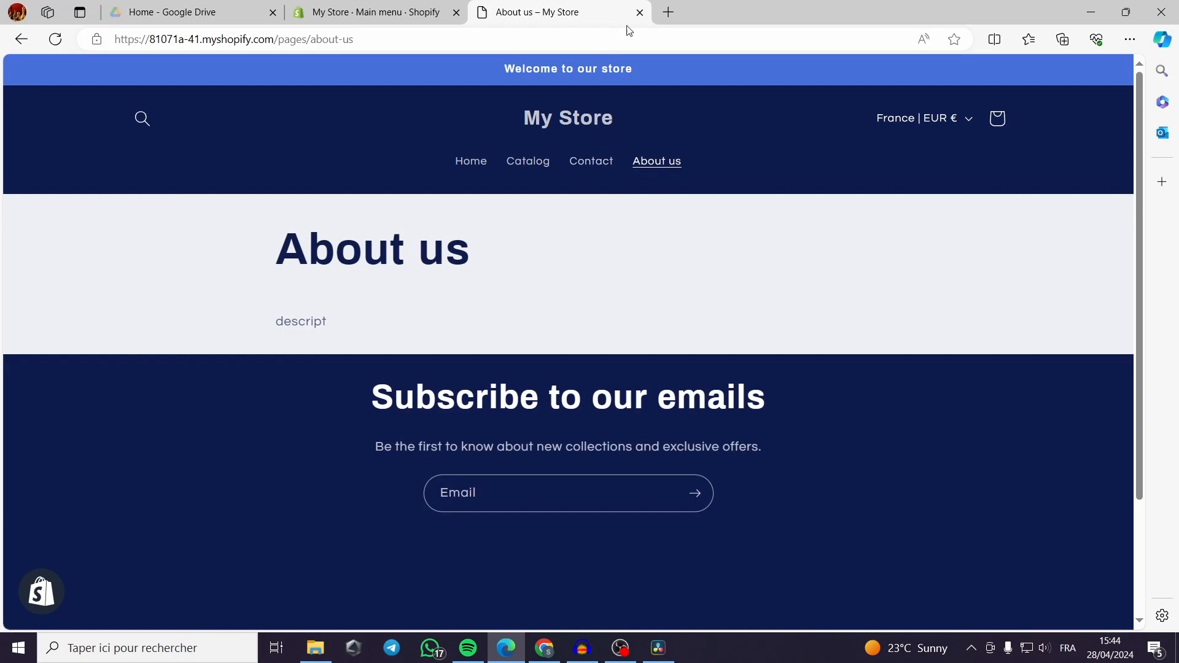
click(640, 12)
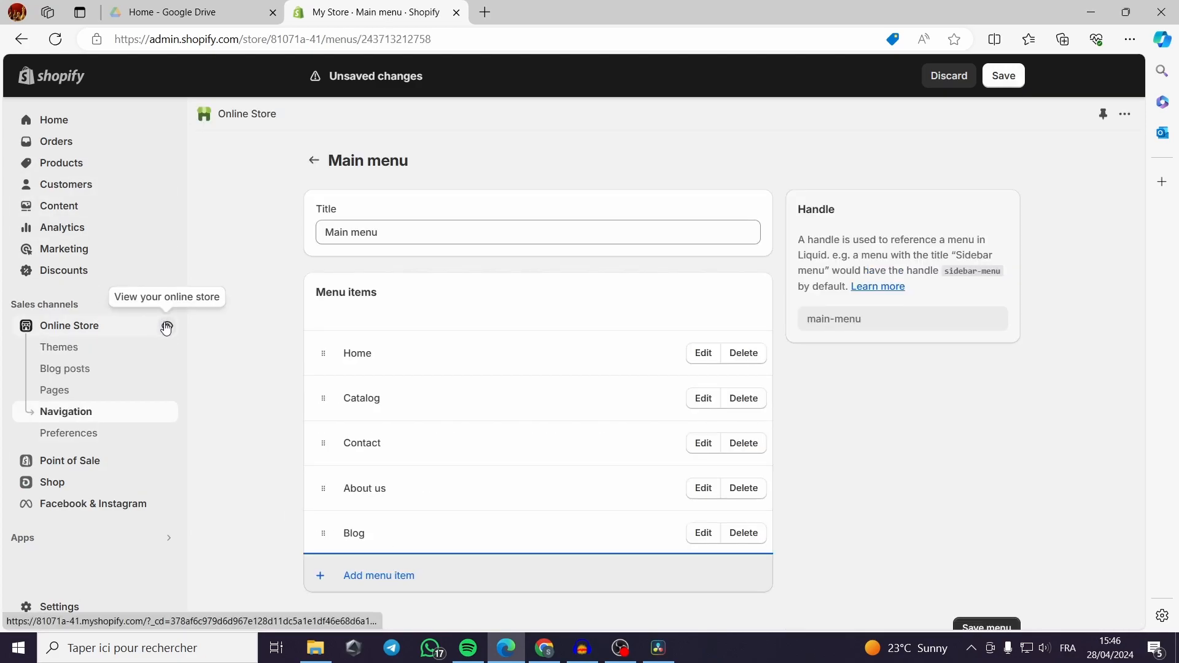
click(167, 329)
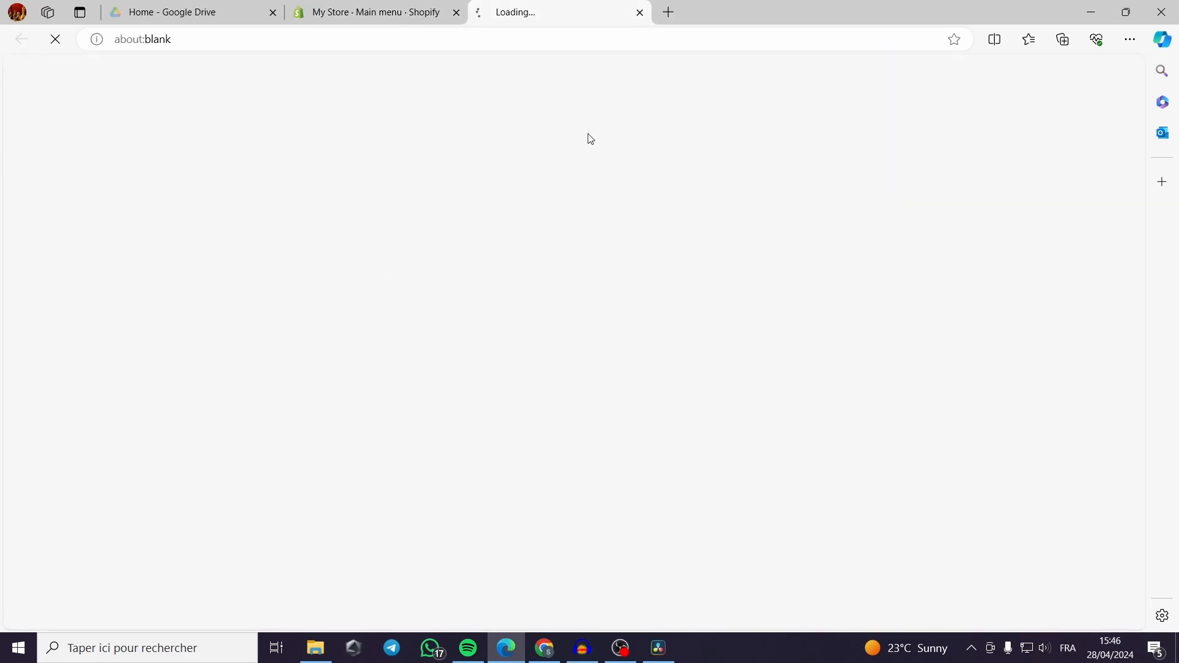
key(ctrl+w)
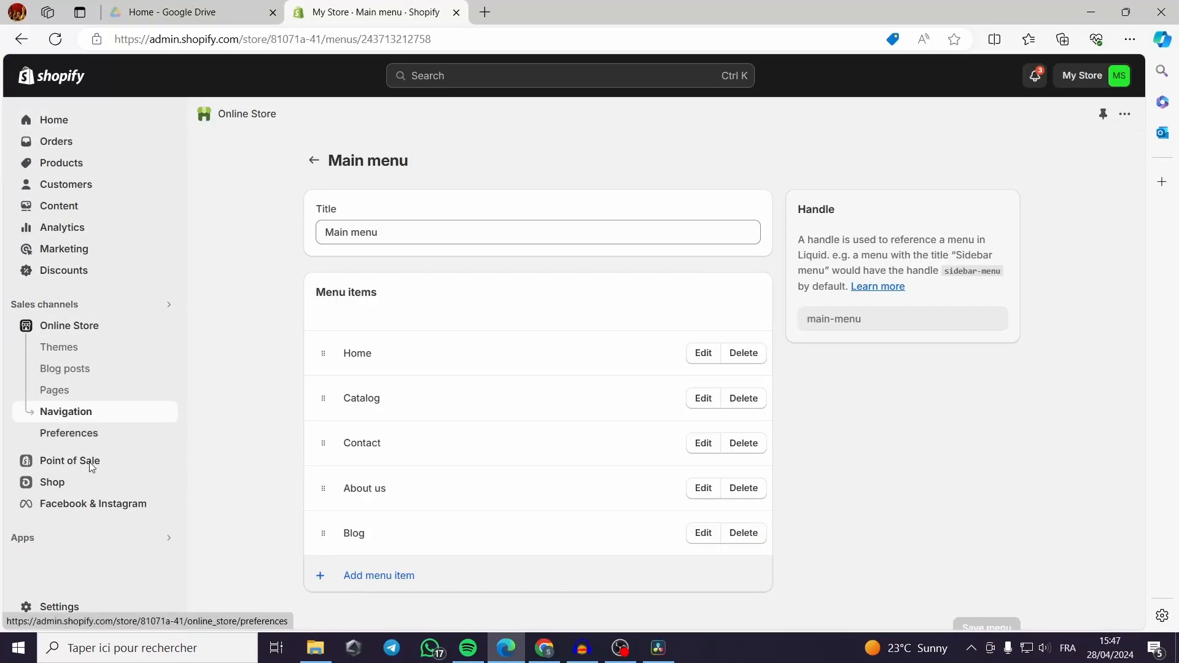
Step: Browse the popular free themes and add Sense to the online store's theme library
click(67, 356)
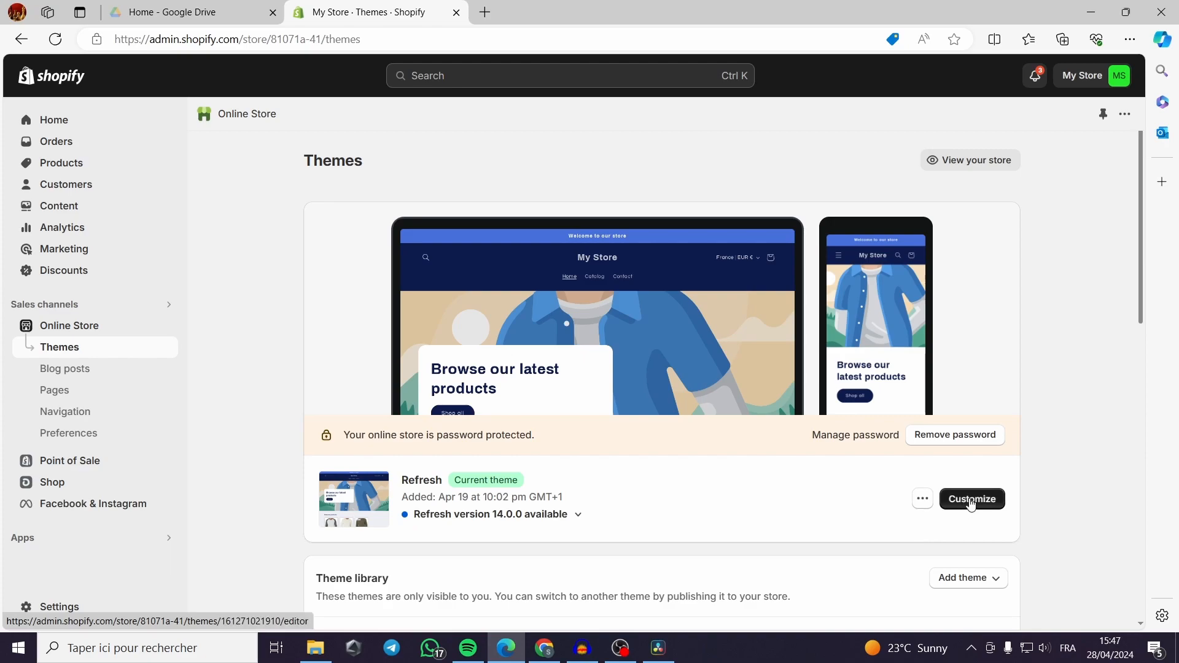
scroll(970, 502, down, 1)
scroll(961, 502, down, 1)
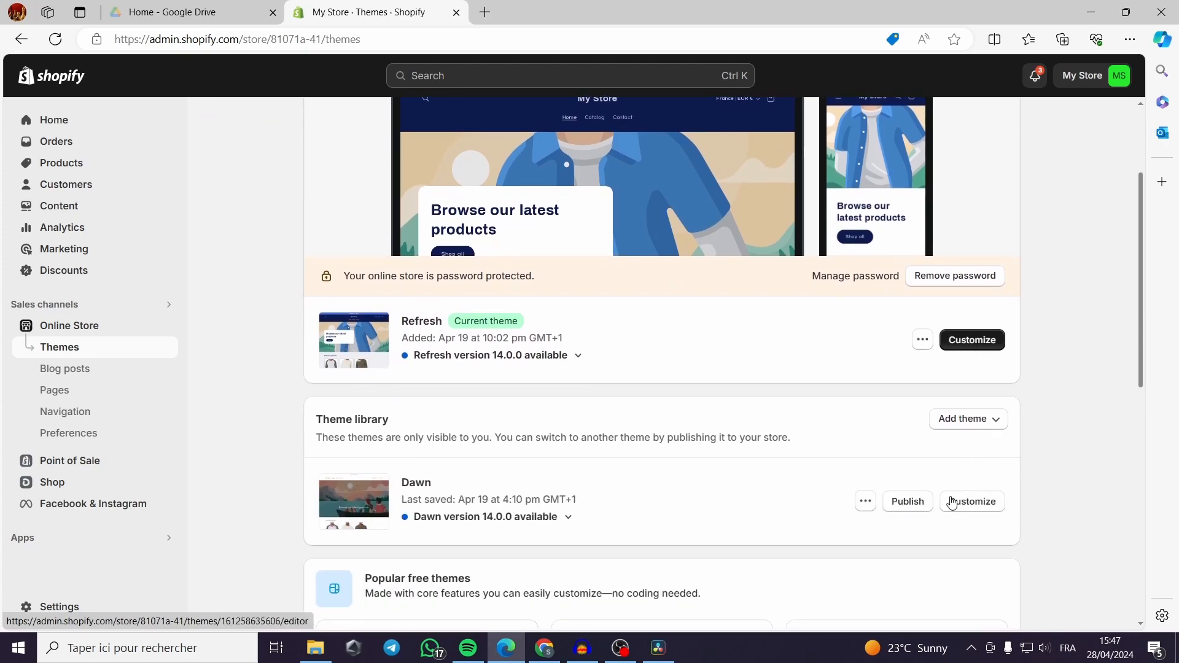
scroll(438, 513, down, 1)
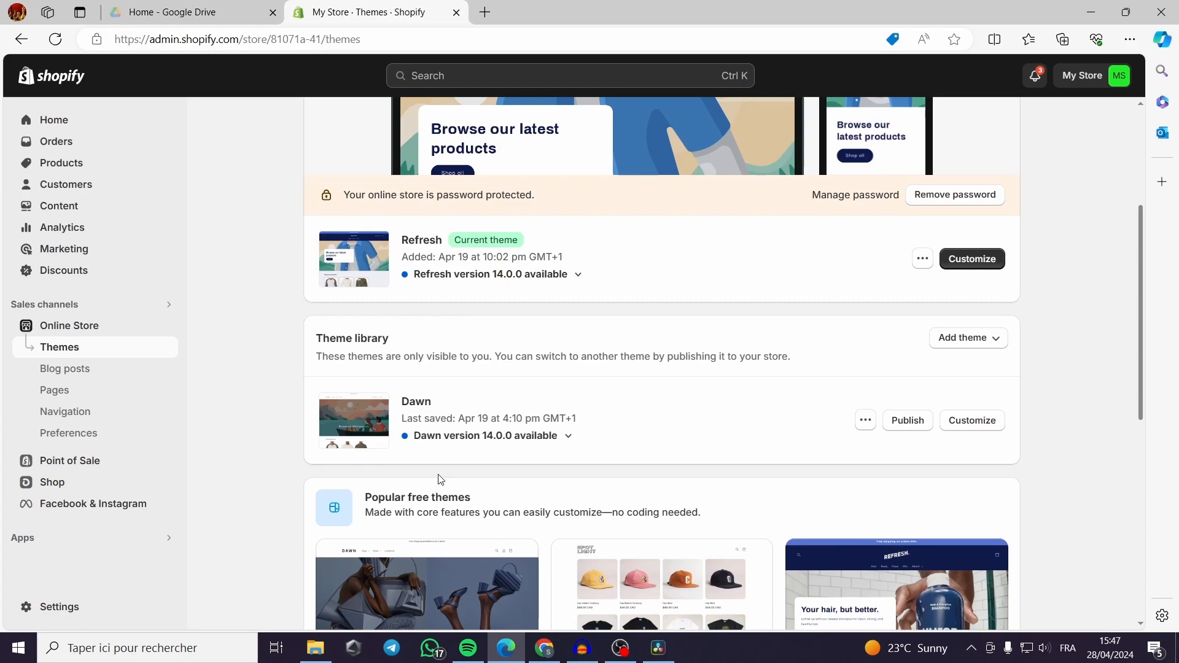
scroll(440, 487, down, 2)
scroll(535, 530, down, 1)
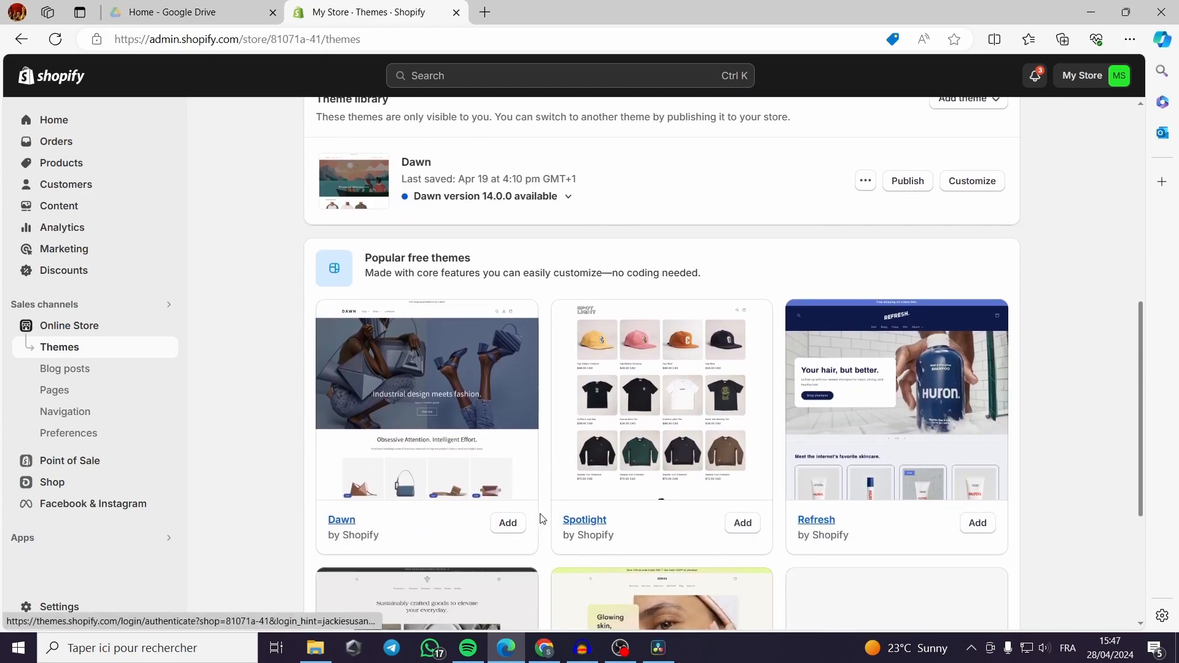
scroll(540, 520, down, 3)
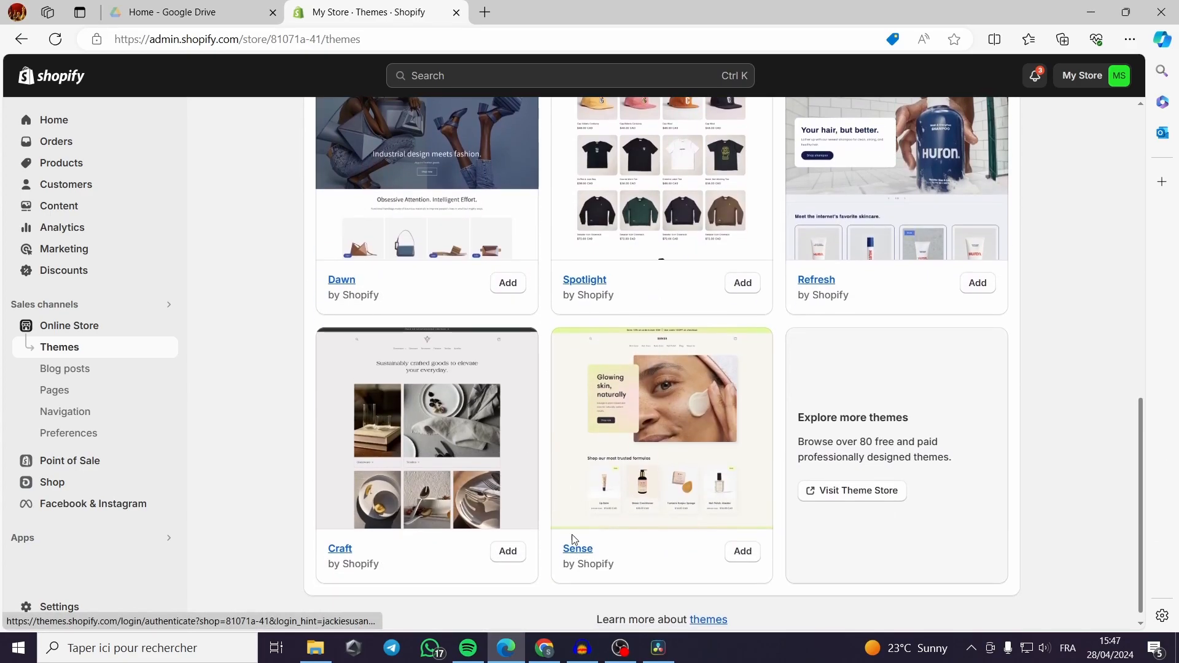
click(740, 552)
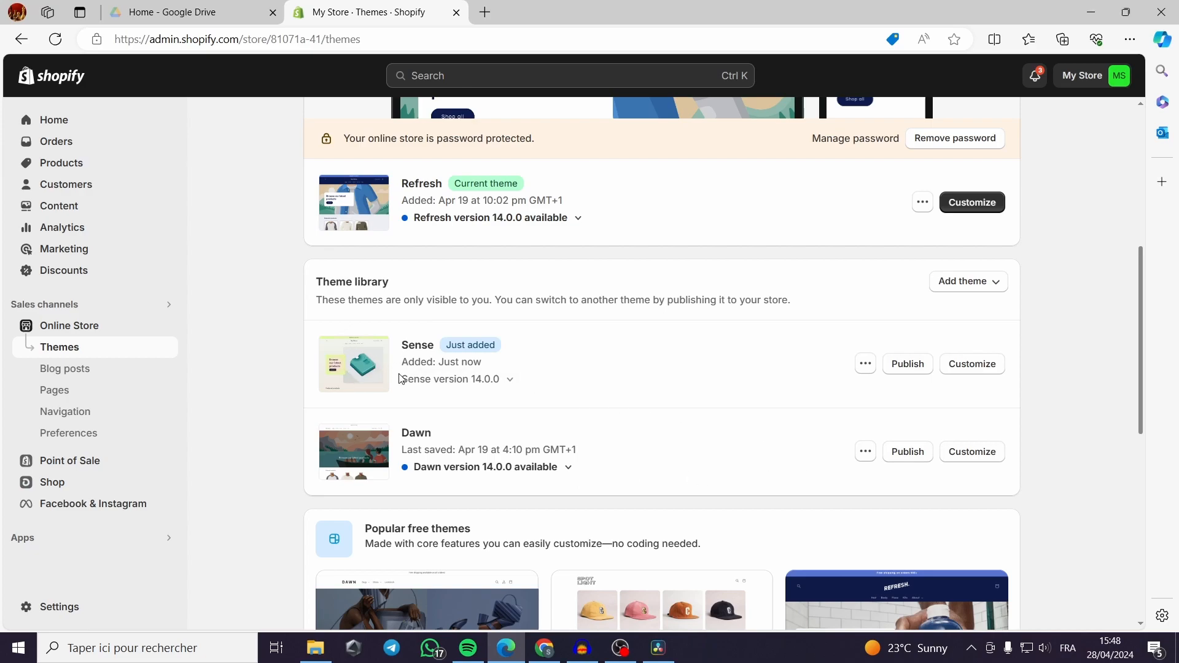
Step: Publish the Sense theme as the store's current theme and open it for customization
click(911, 365)
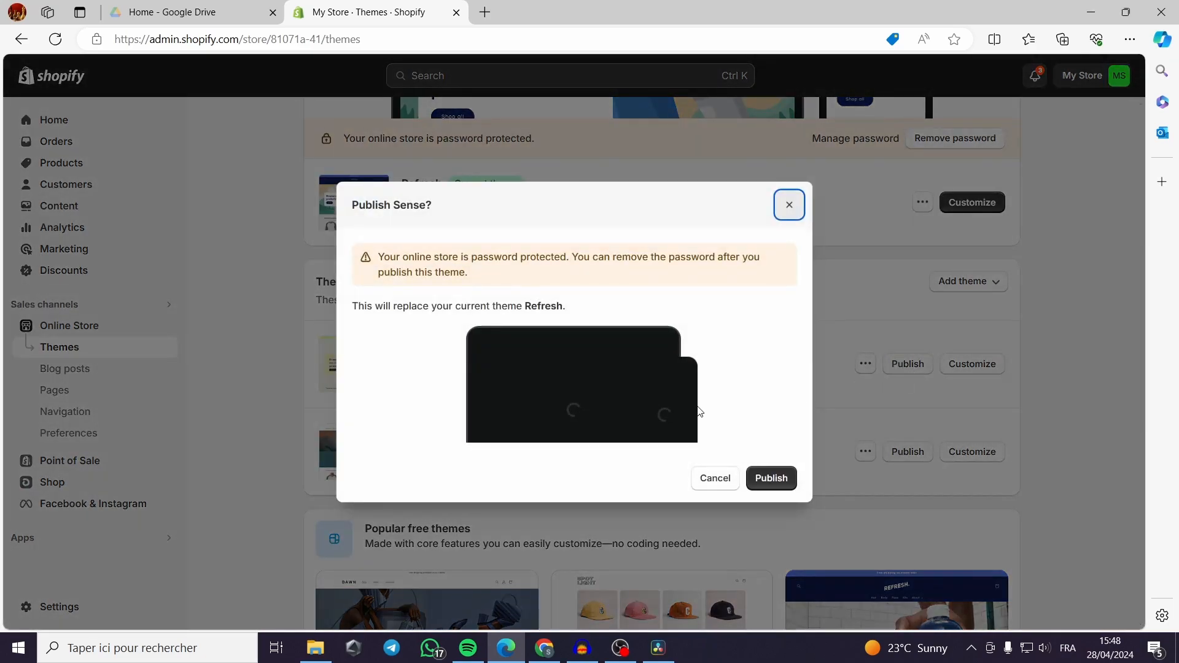
click(775, 485)
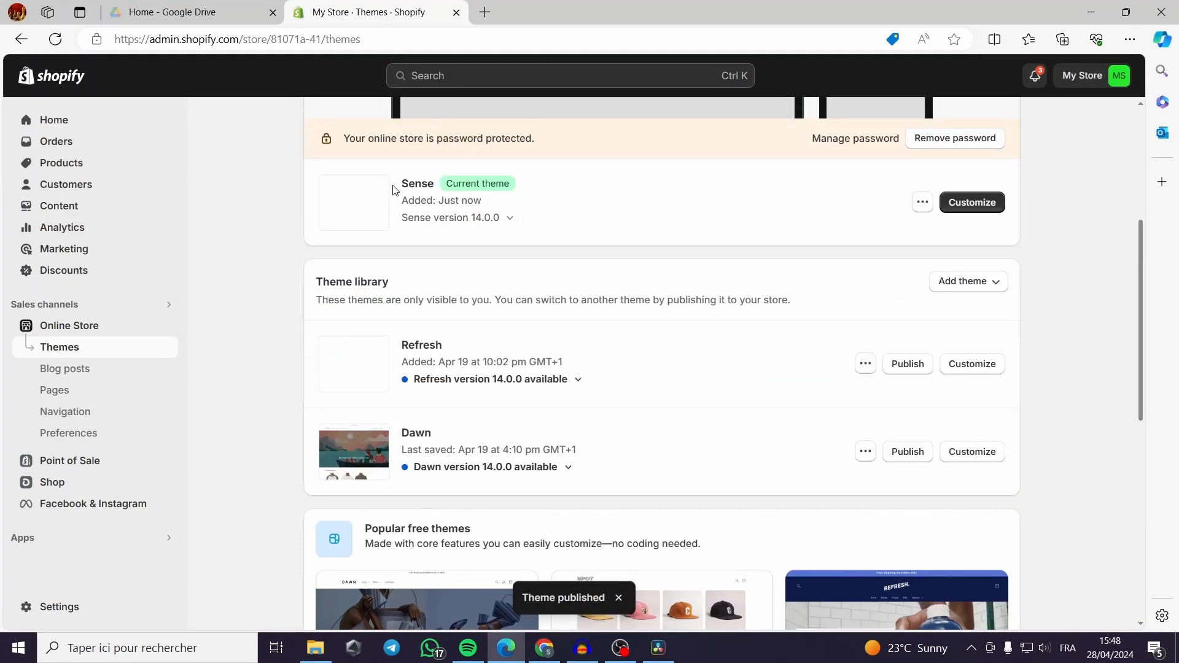
click(972, 202)
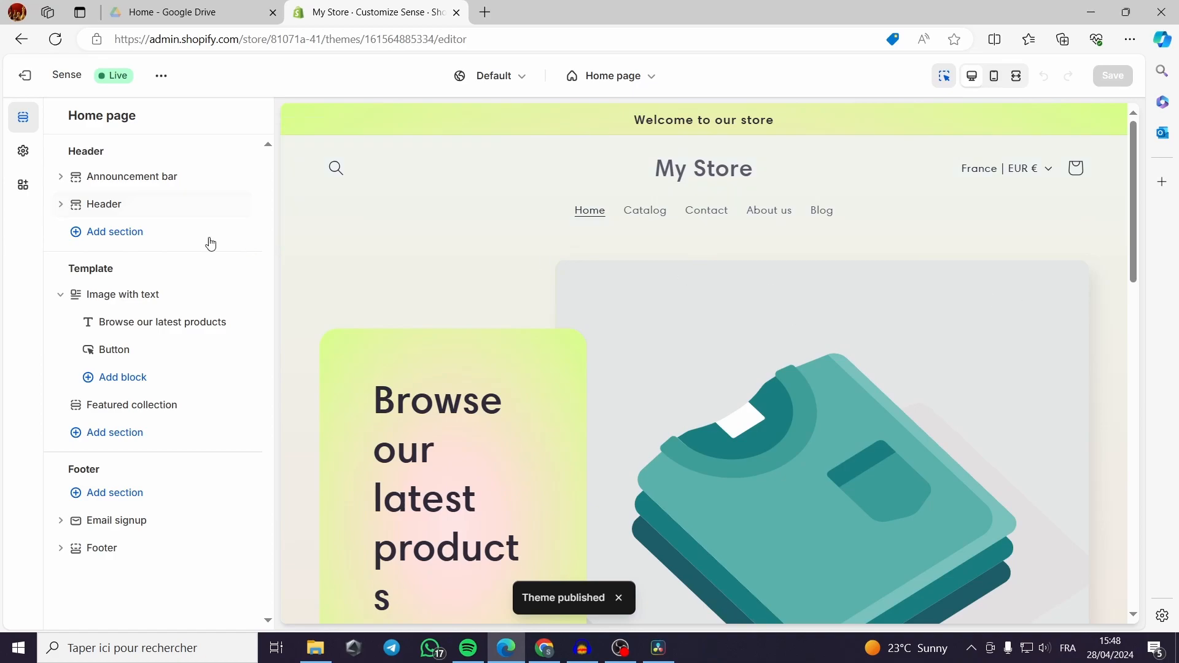
Step: Try the Top left desktop logo position in the Header section, then return it to Top center
click(111, 205)
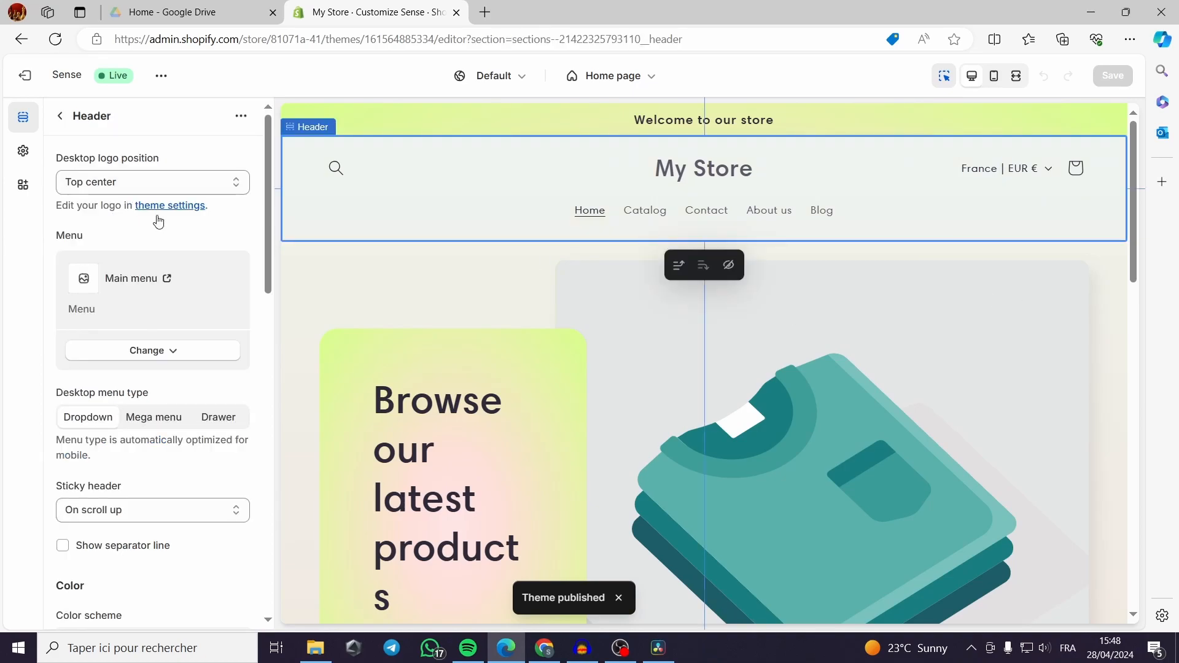
click(21, 149)
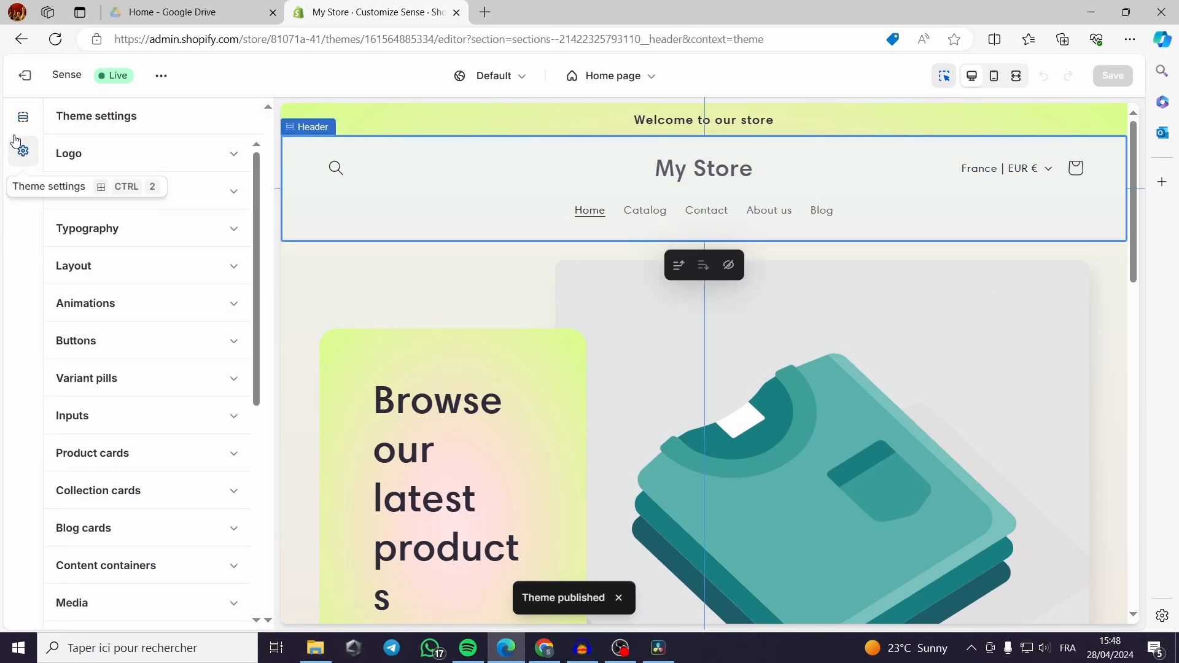
click(23, 116)
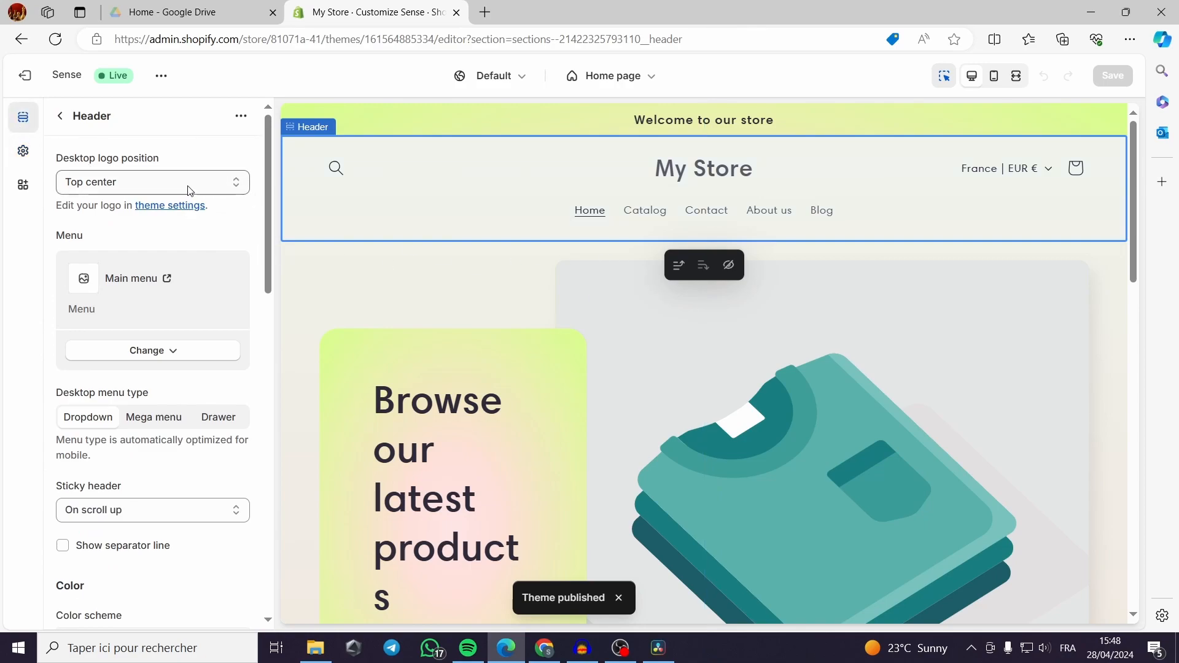
click(129, 183)
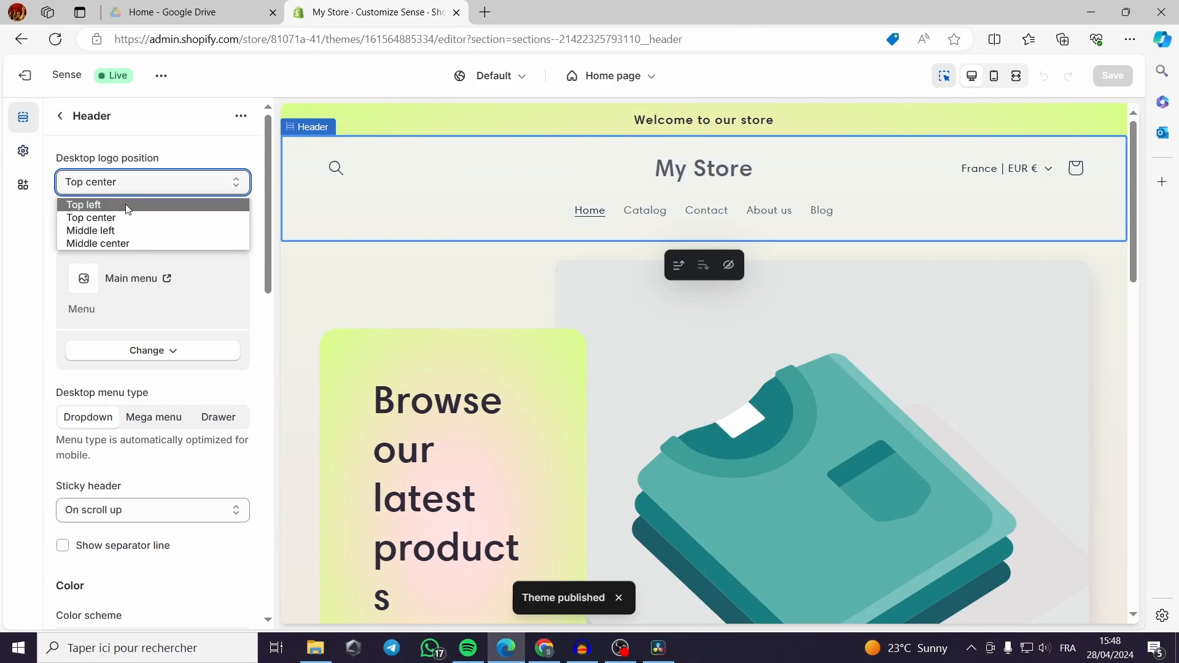
click(127, 205)
click(127, 184)
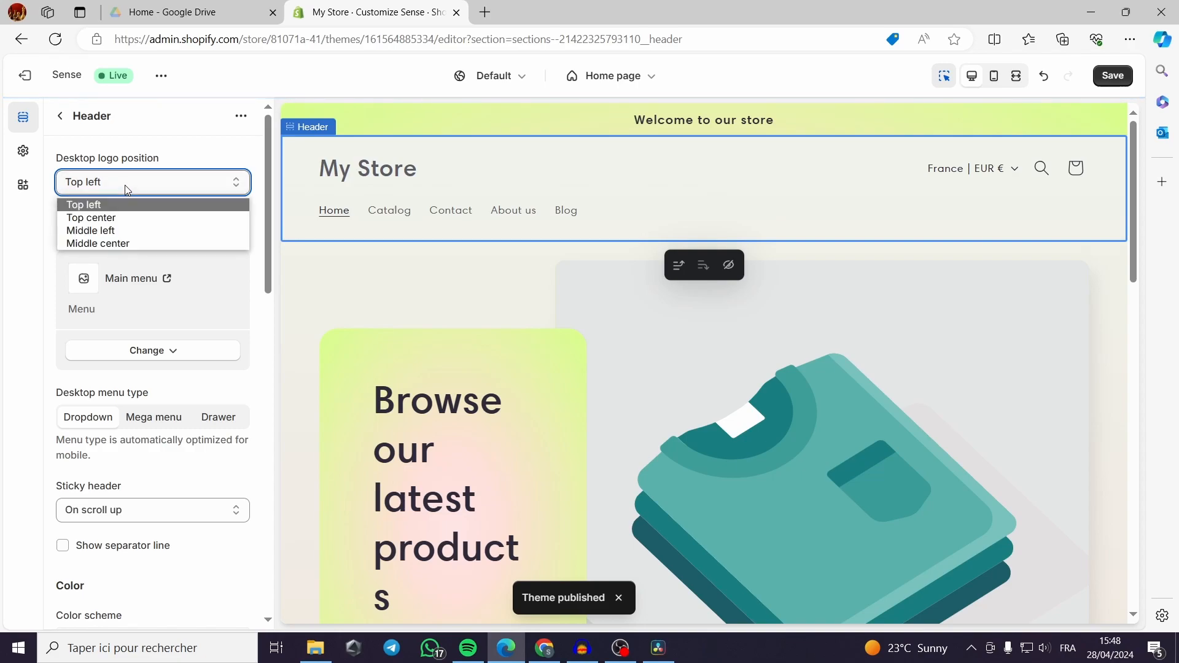
click(128, 217)
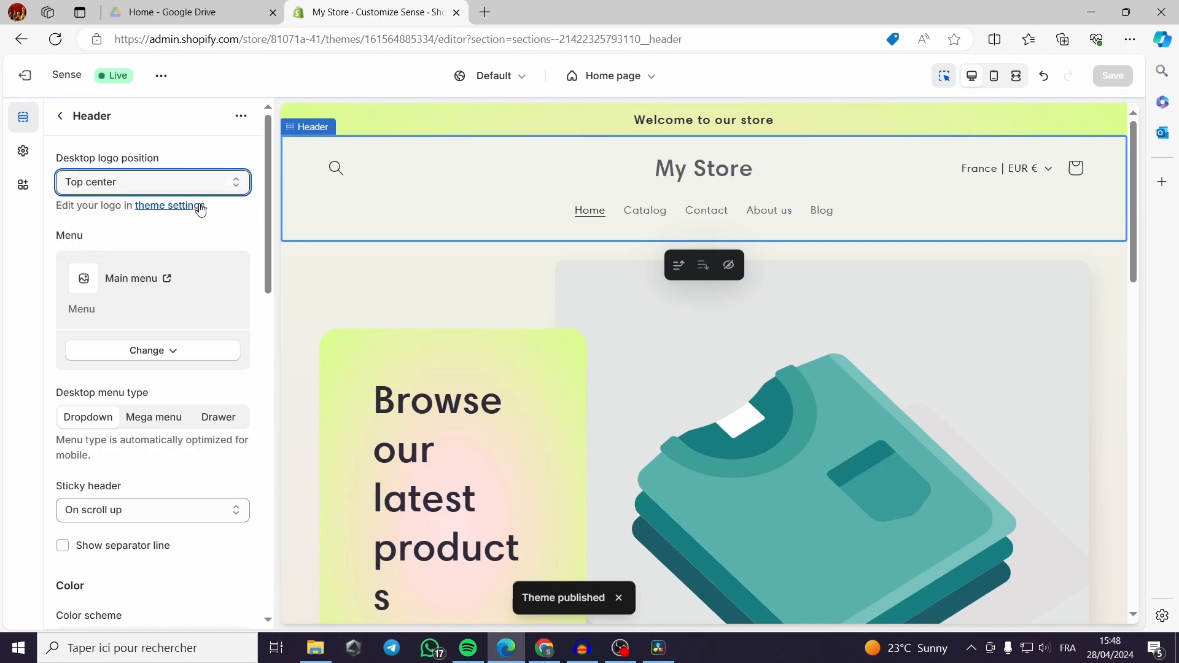
Step: Set the blue Boutique PNG from the store library as the Sense theme's logo
click(25, 153)
click(127, 158)
click(148, 224)
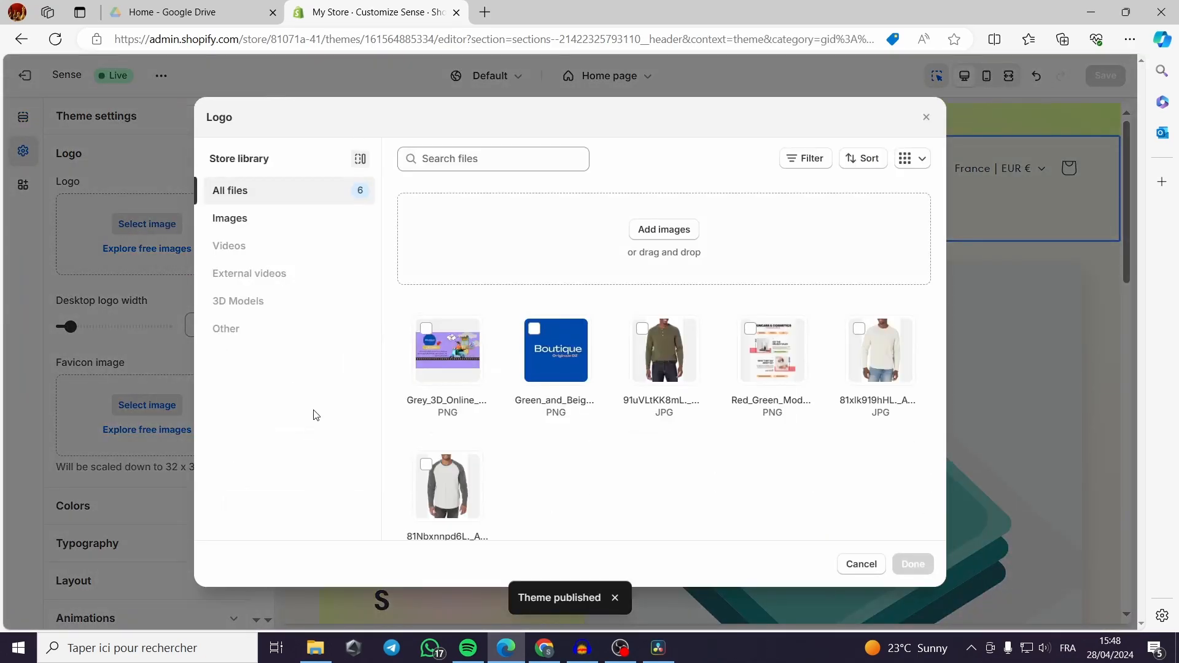
click(535, 329)
click(912, 564)
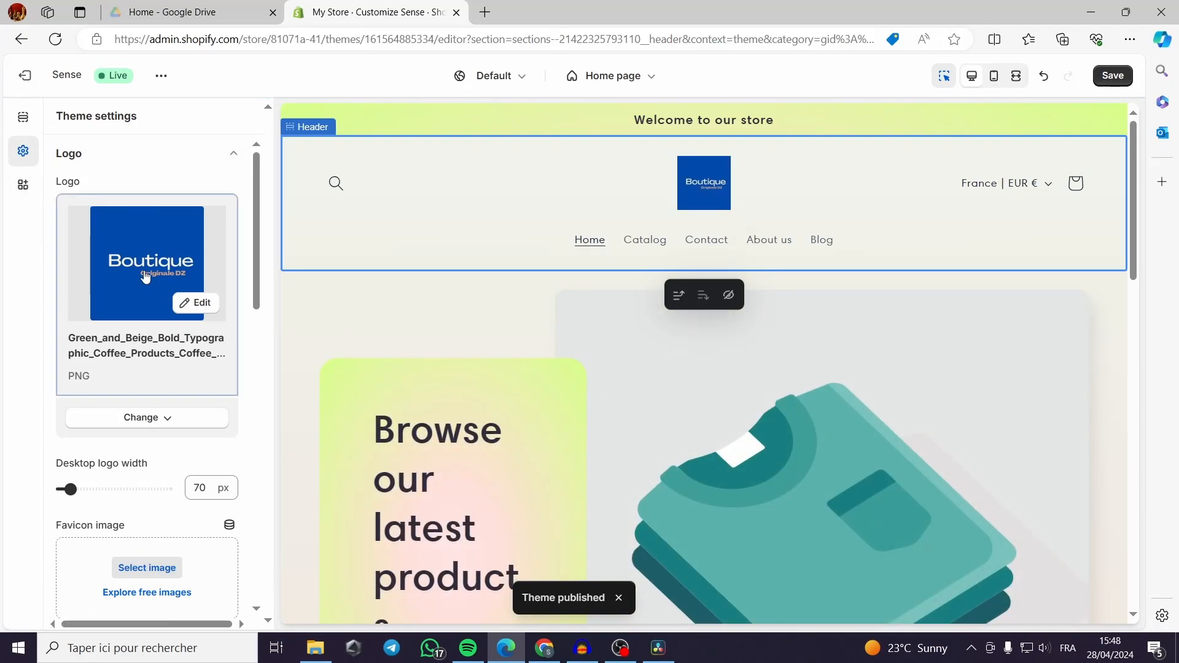
Step: Set the same blue Boutique PNG as the Sense theme's favicon image
scroll(201, 344, down, 2)
scroll(214, 381, down, 1)
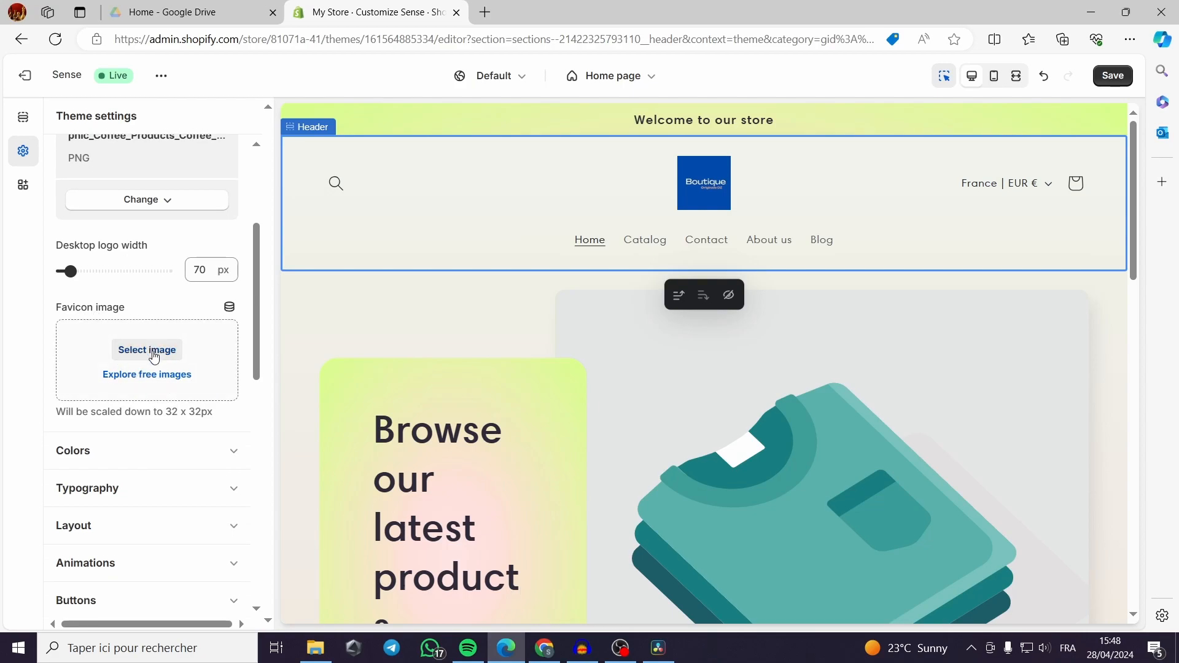
click(161, 355)
click(535, 330)
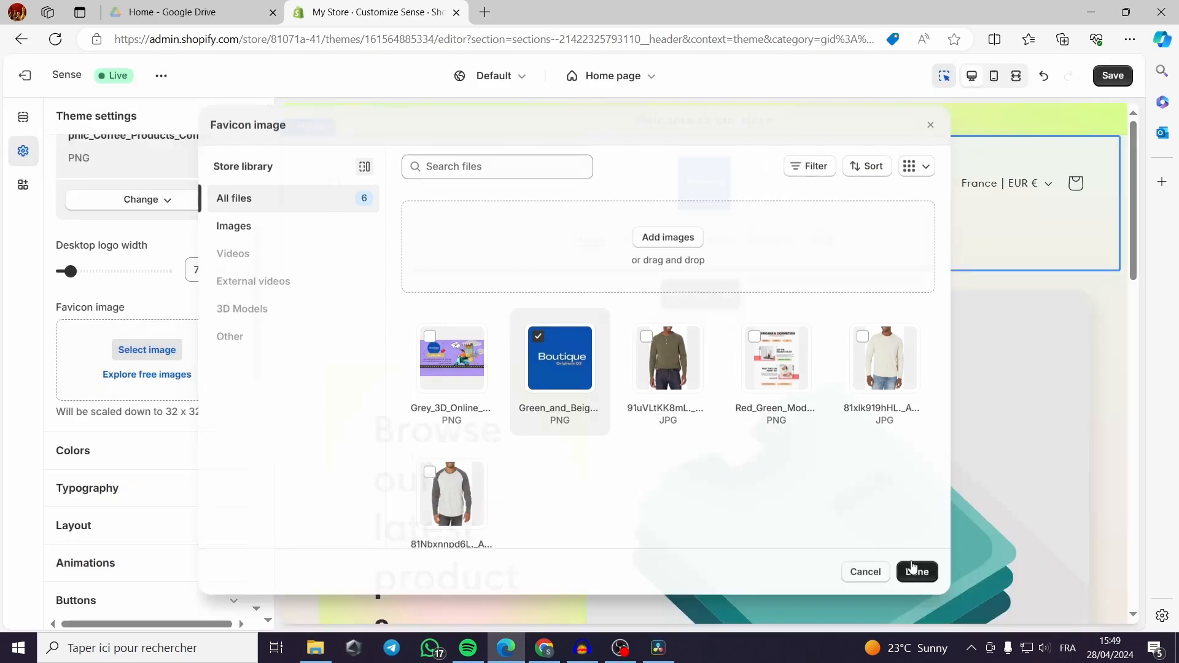
click(913, 564)
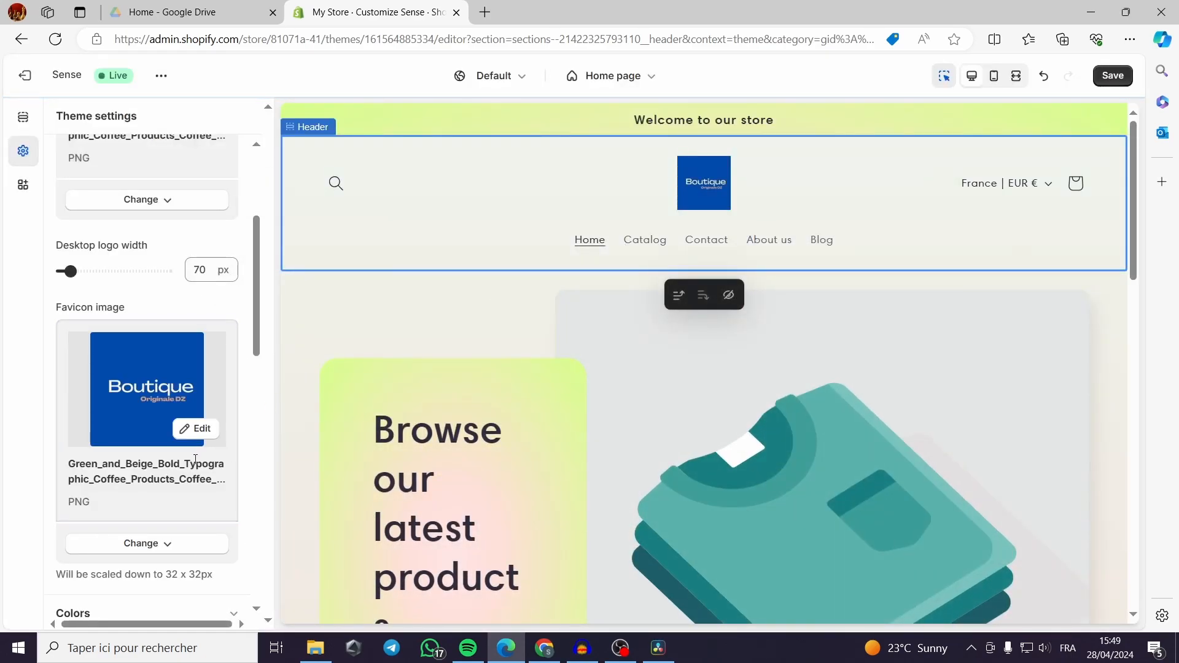
Step: Try the Top left and Middle center desktop logo positions in the Header section, then return it to Top center
scroll(599, 410, down, 5)
scroll(166, 413, up, 5)
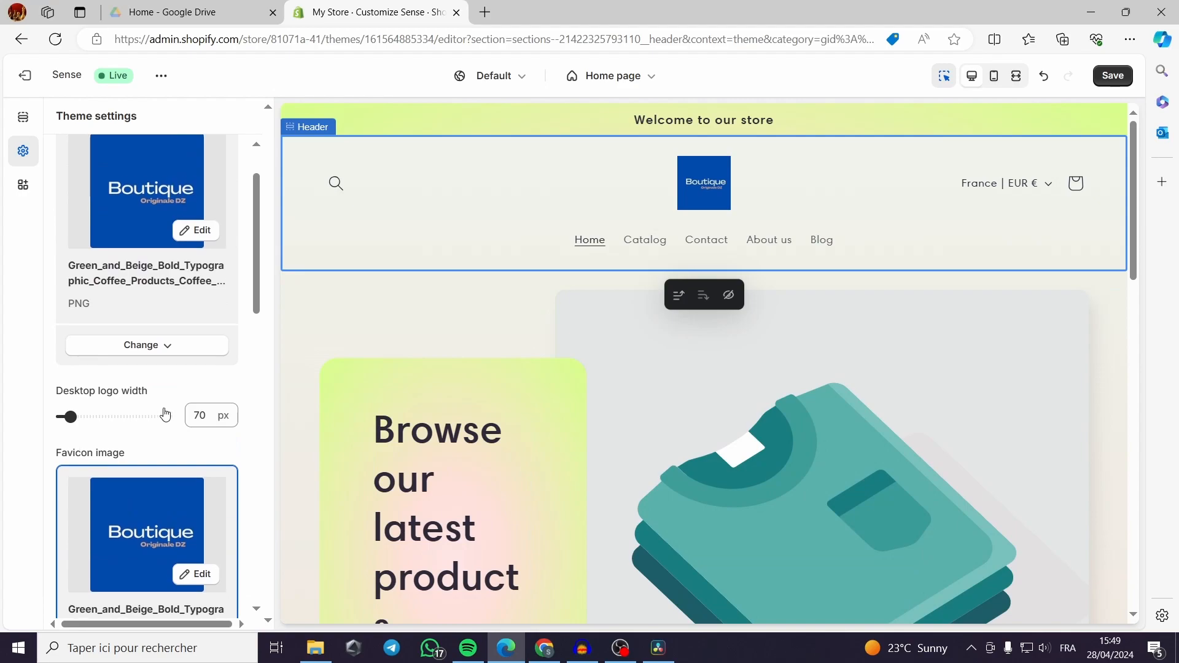
click(23, 117)
click(122, 182)
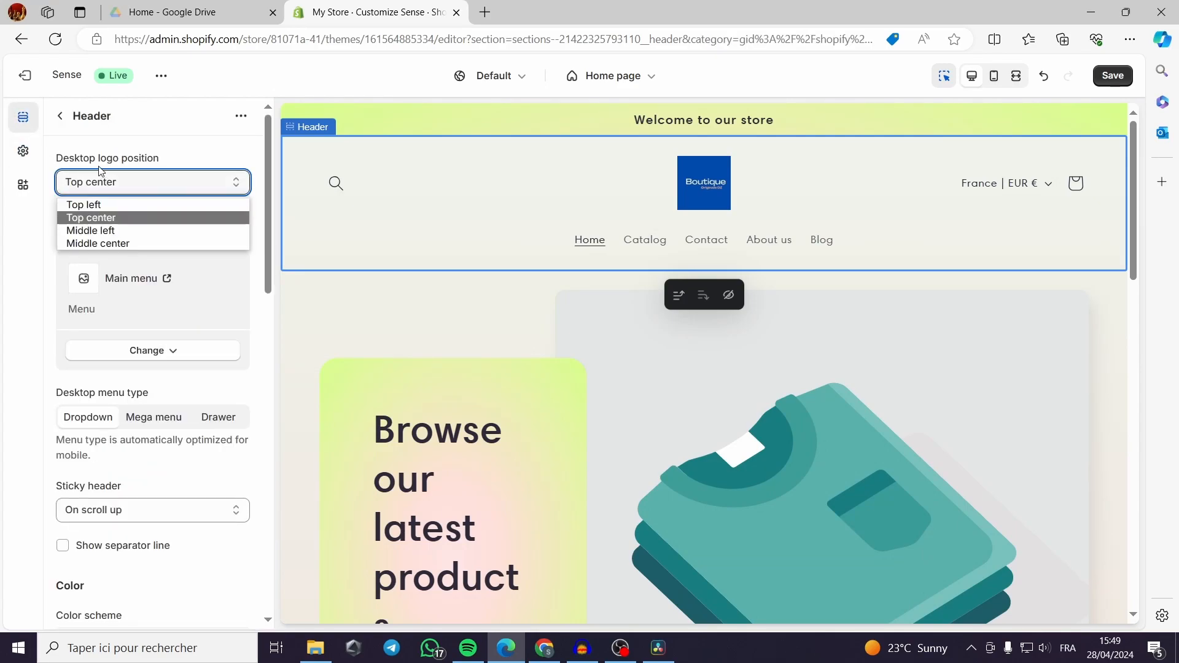
click(128, 206)
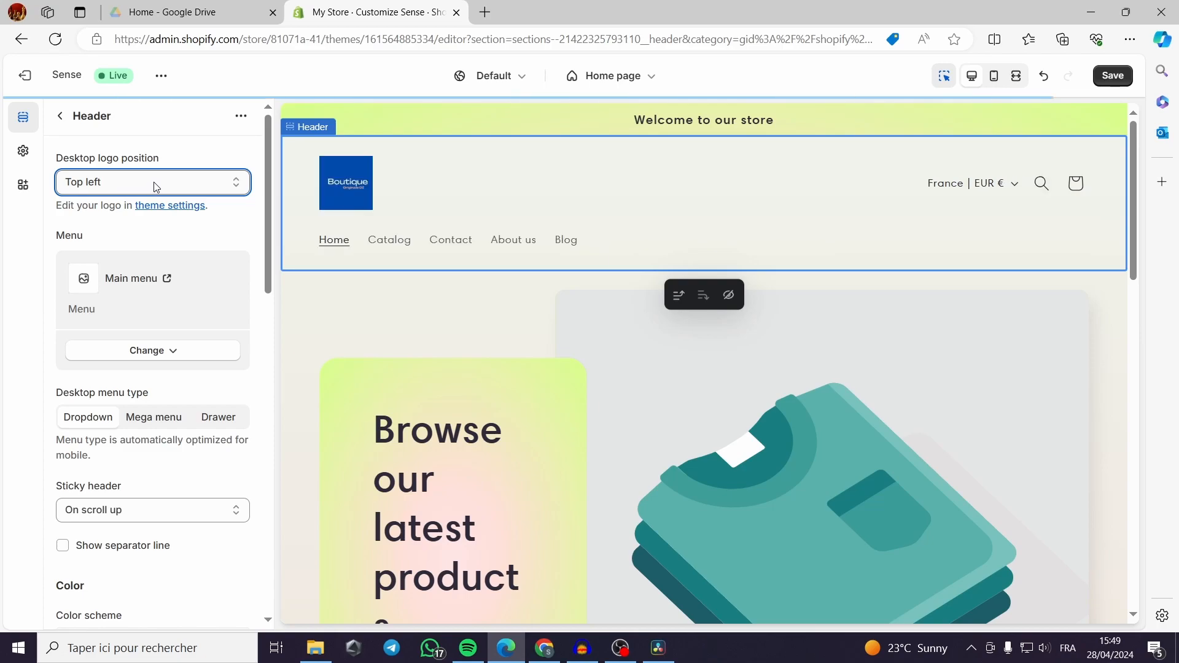
click(219, 184)
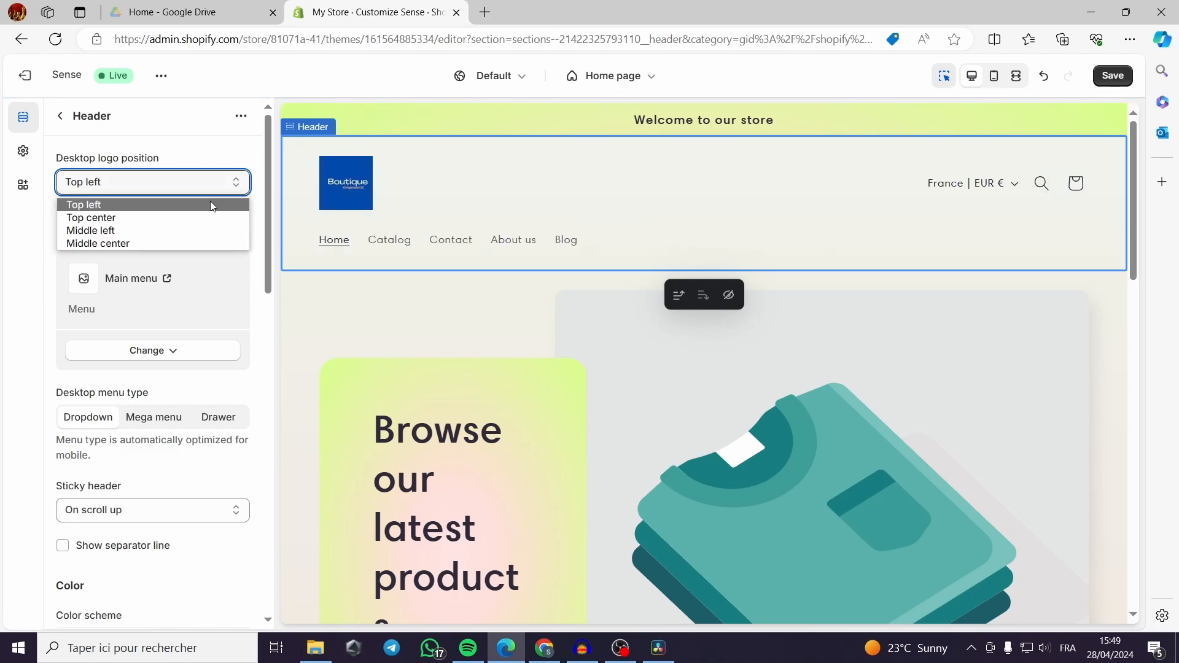
click(196, 240)
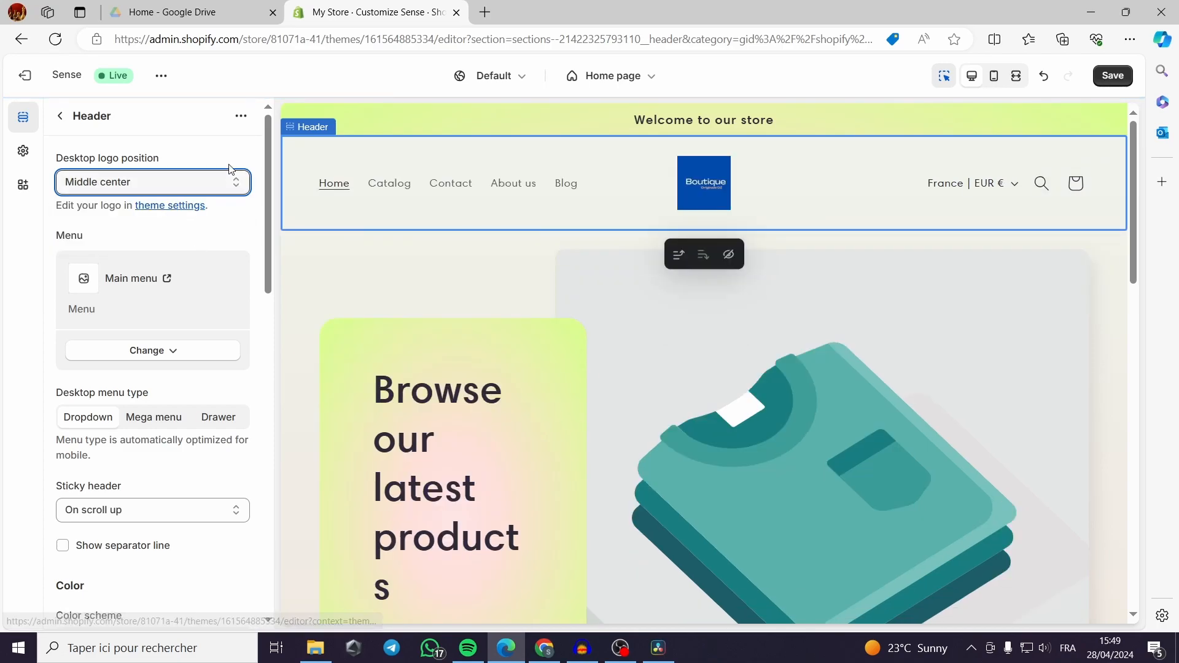
click(224, 183)
click(183, 218)
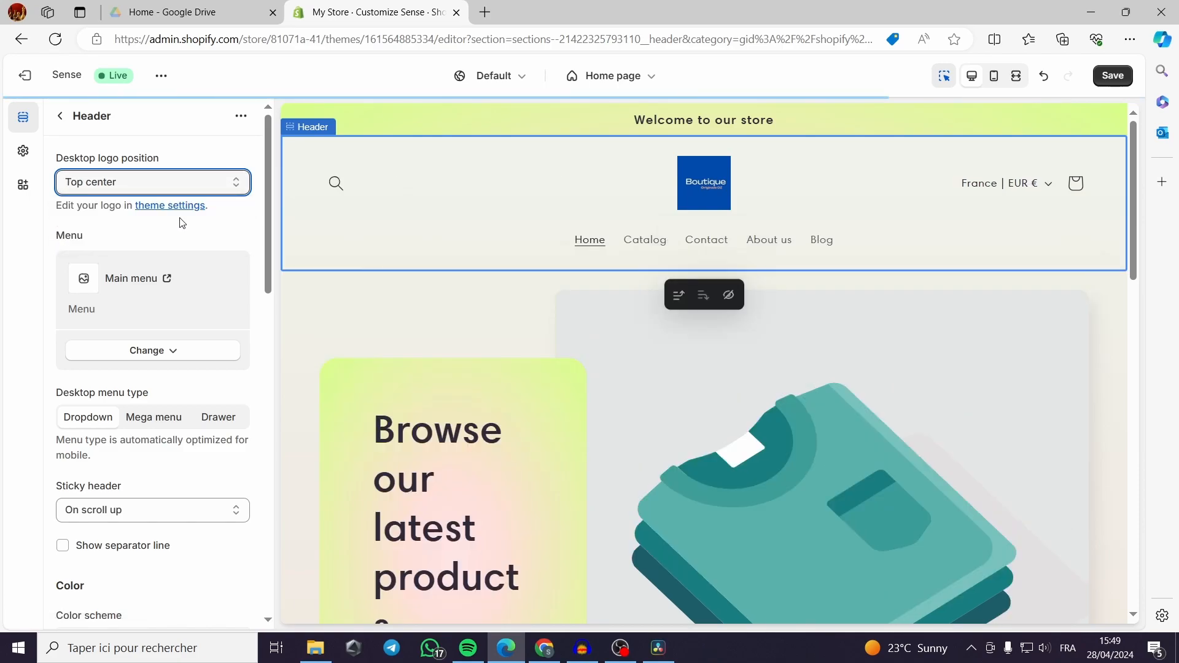
Step: Try the Top left desktop logo position once more, then set the Header's logo position to Middle center
click(190, 183)
click(150, 207)
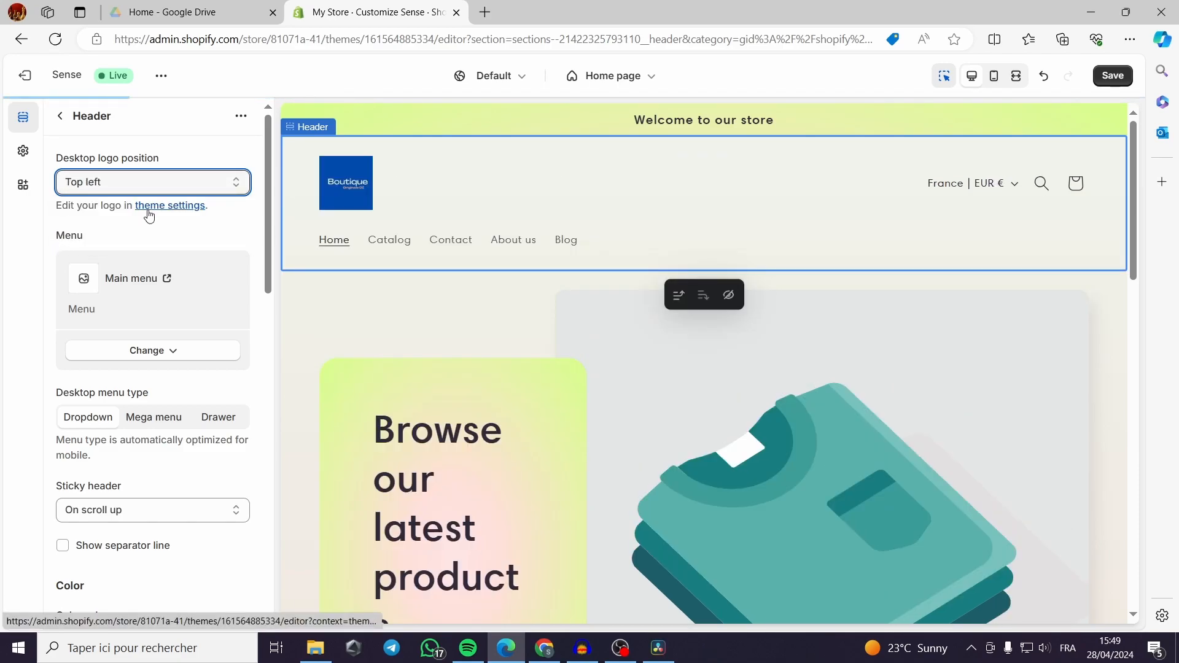
click(164, 187)
click(245, 245)
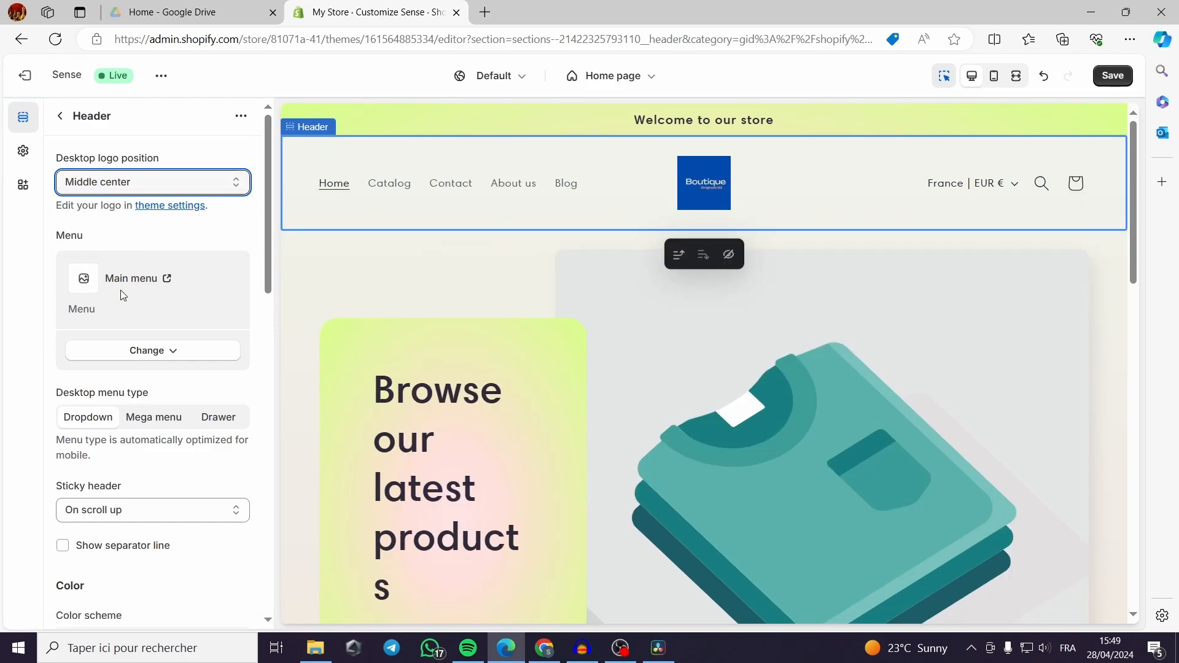
Step: Add a new color scheme in the theme's Colors settings, then look at the colors of Scheme 1
click(175, 205)
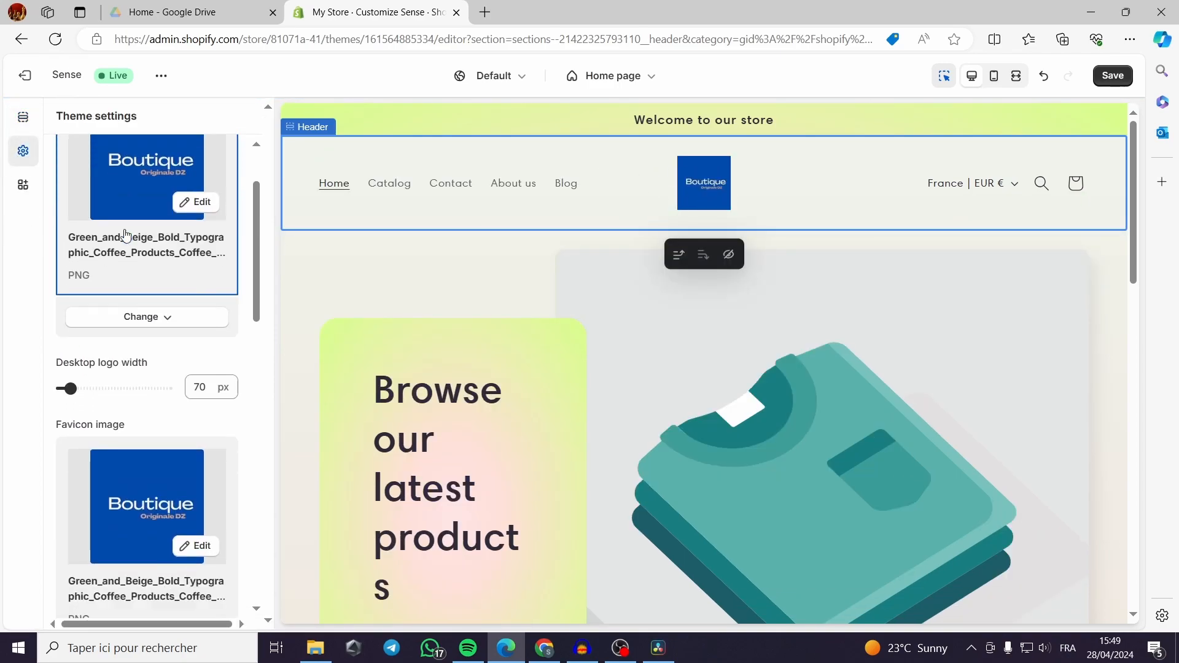
click(235, 154)
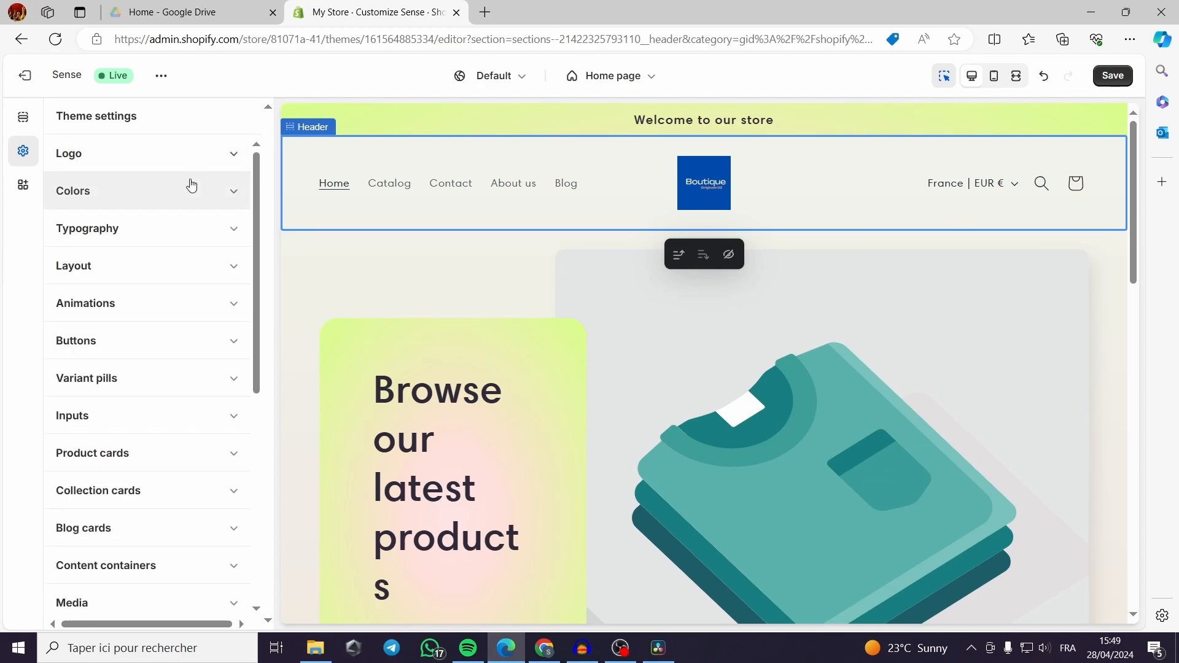
click(239, 191)
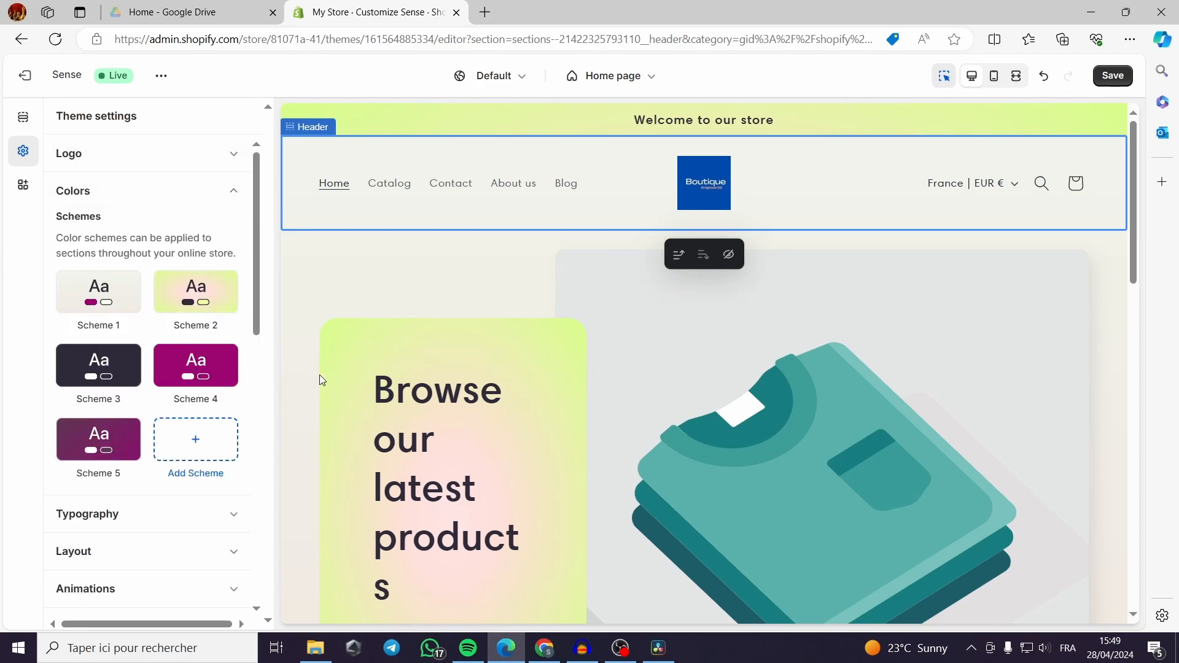
scroll(175, 384, down, 1)
scroll(178, 380, up, 1)
click(193, 447)
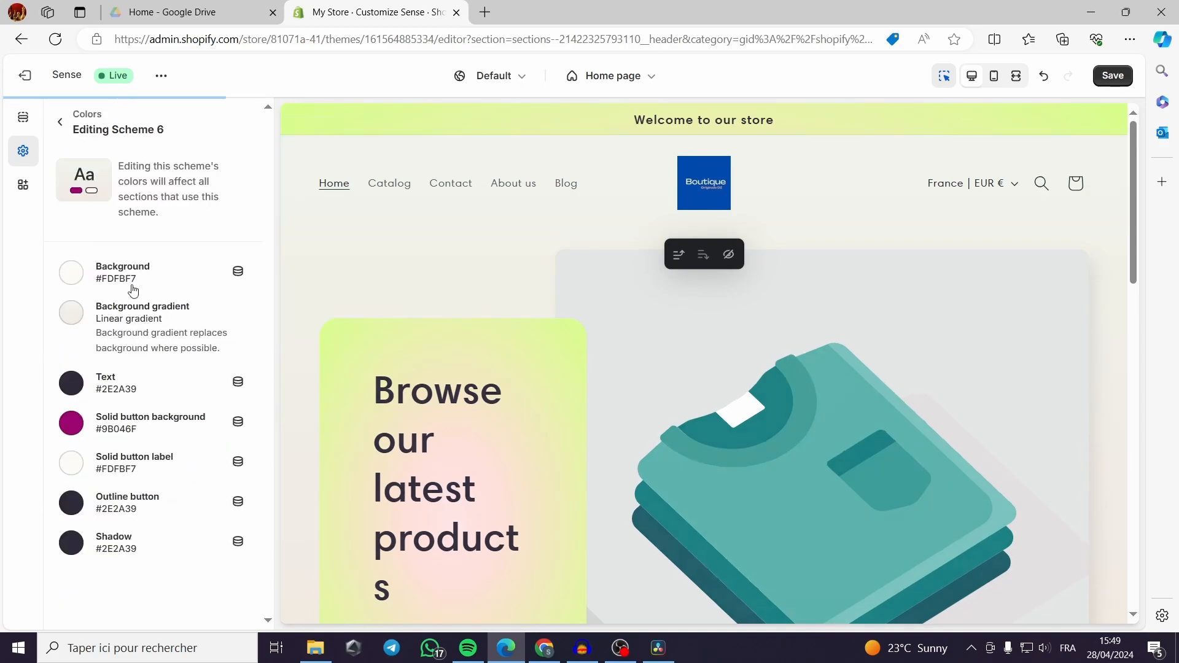
click(64, 123)
click(106, 304)
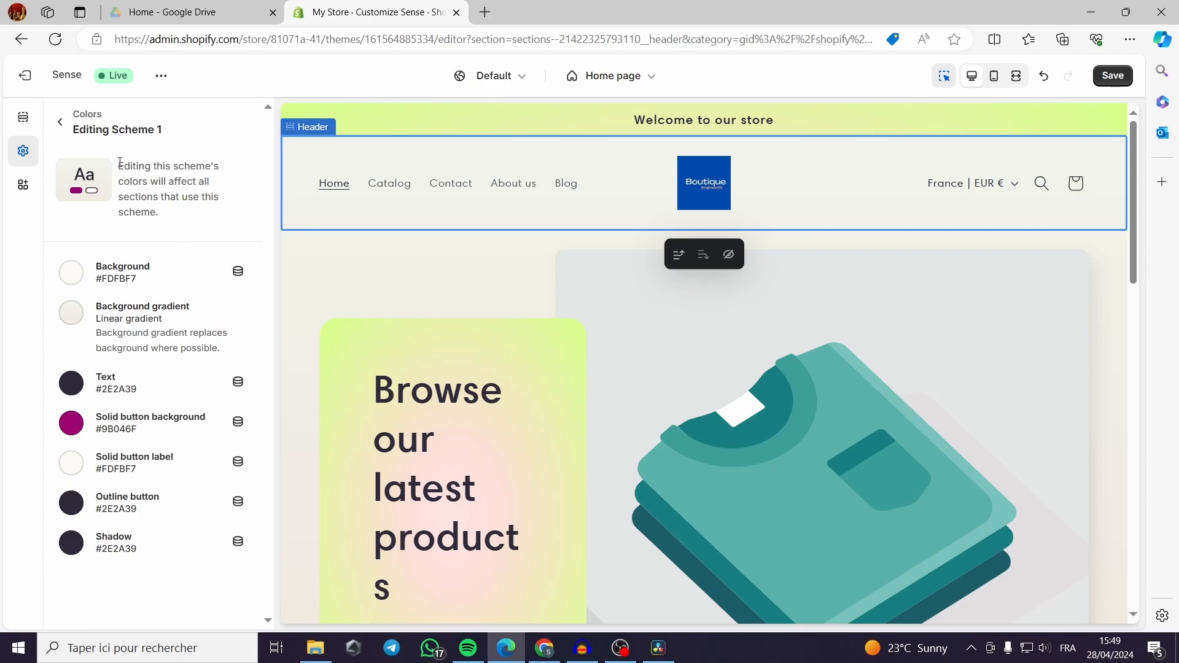
click(61, 123)
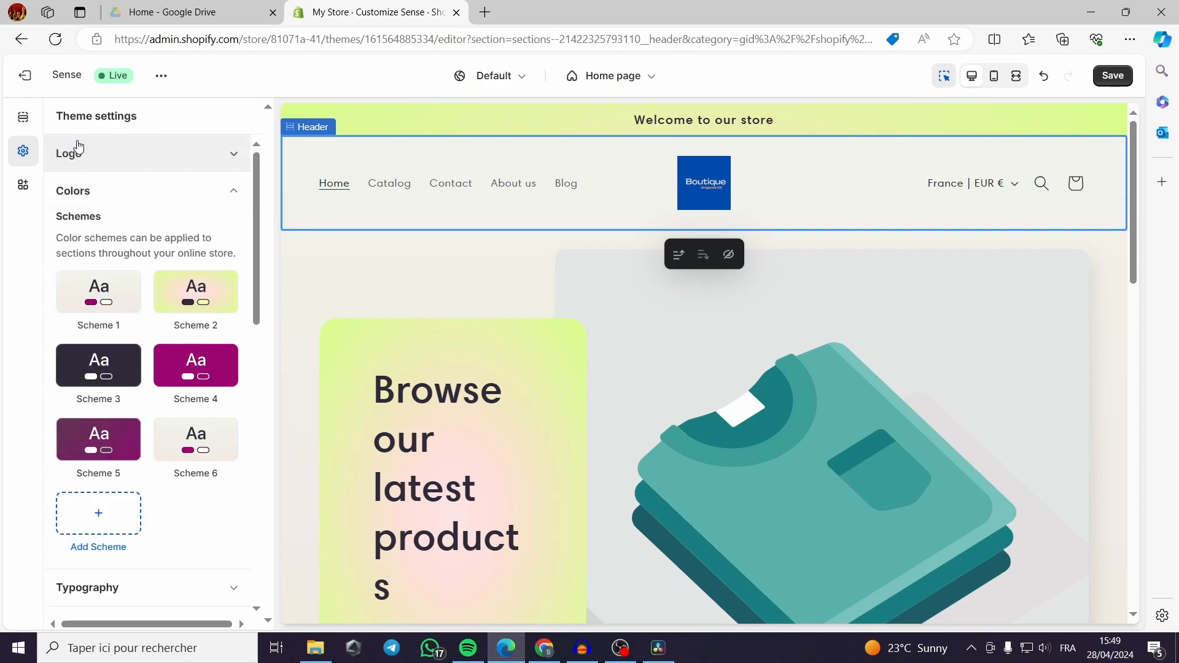
Step: Try a desktop logo width of 140 px in the Logo settings, then set it to 60 px
click(95, 153)
scroll(142, 281, down, 4)
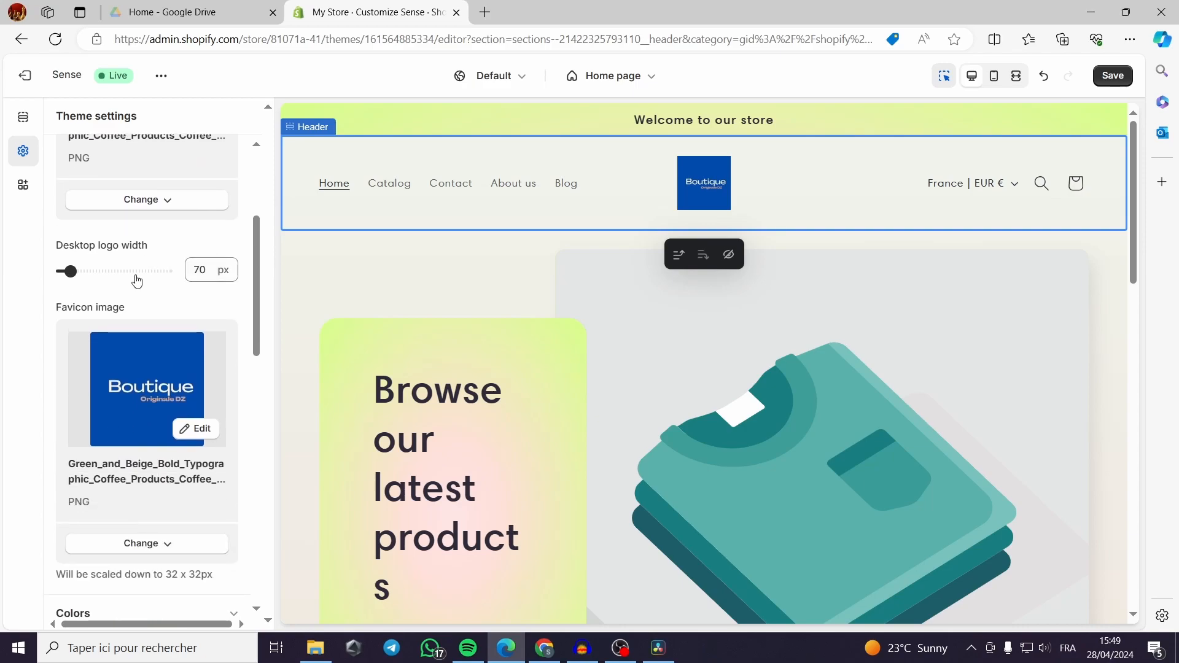
drag(70, 271, 98, 271)
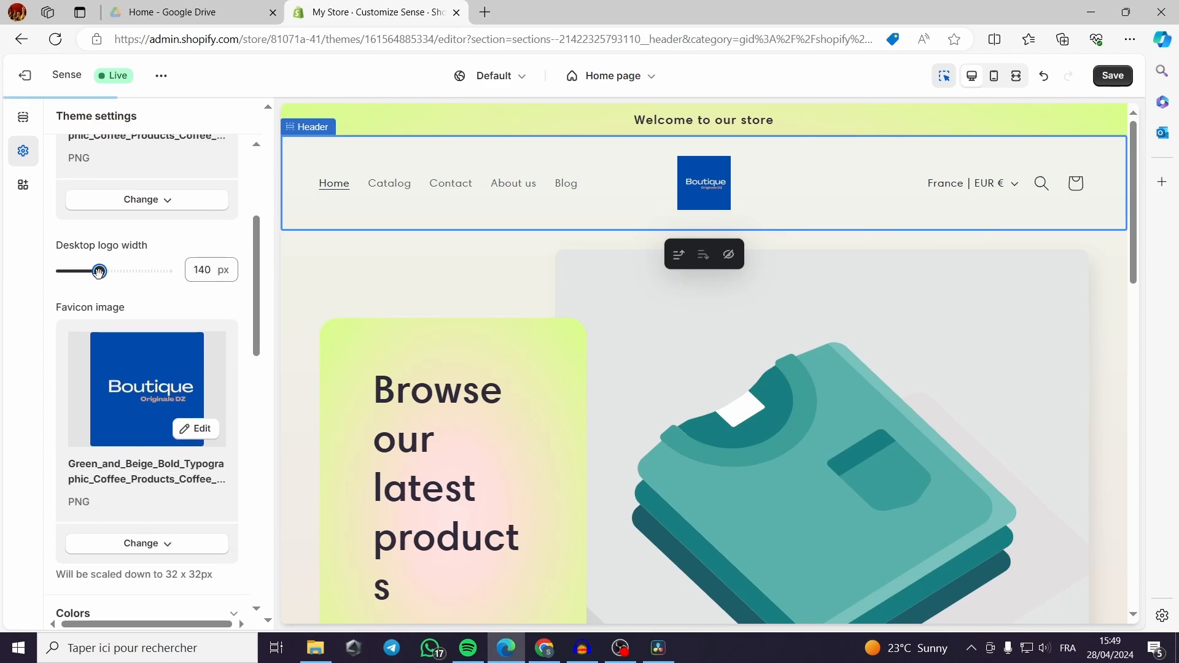
drag(94, 282, 64, 282)
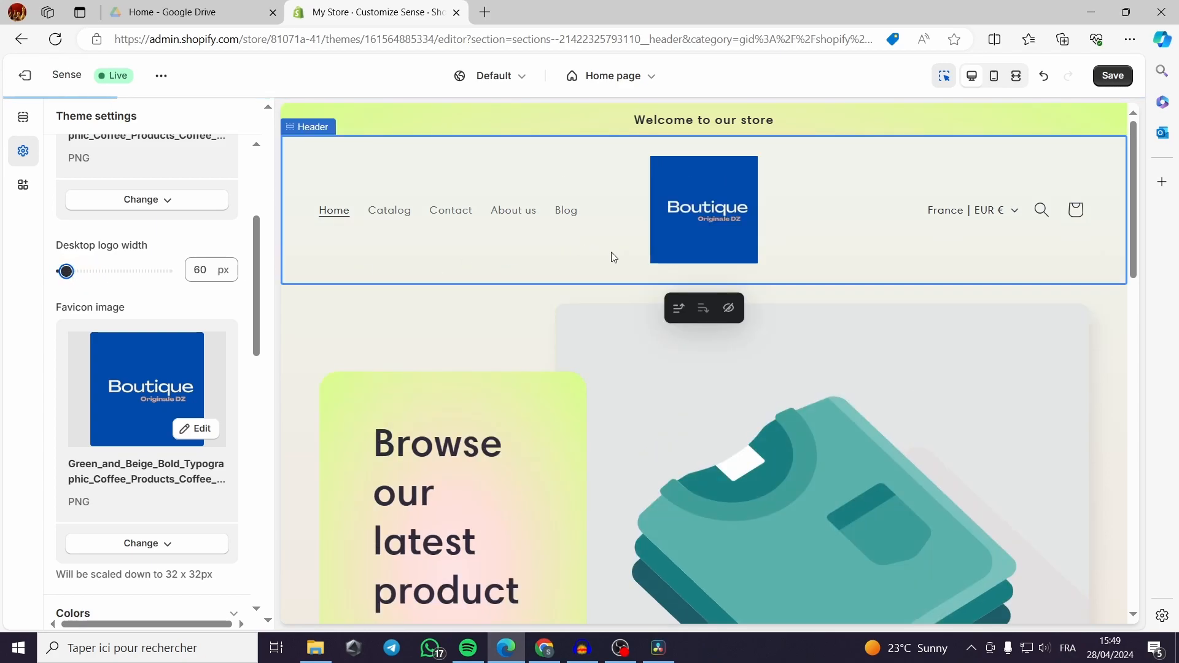
scroll(163, 362, down, 3)
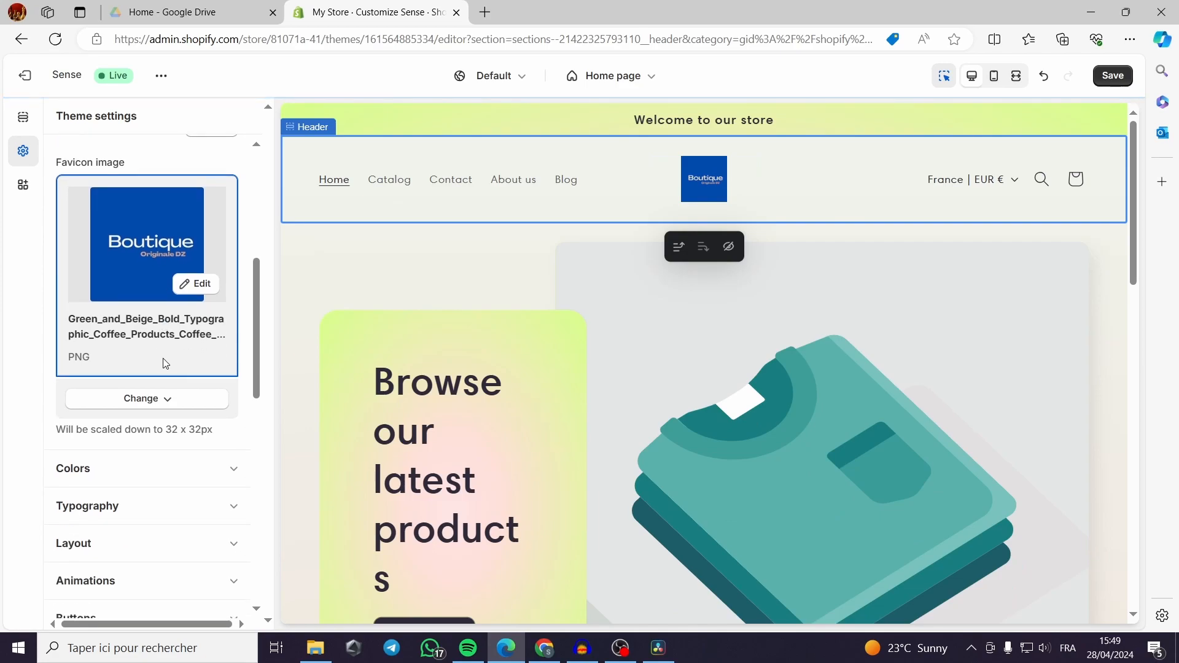
click(170, 408)
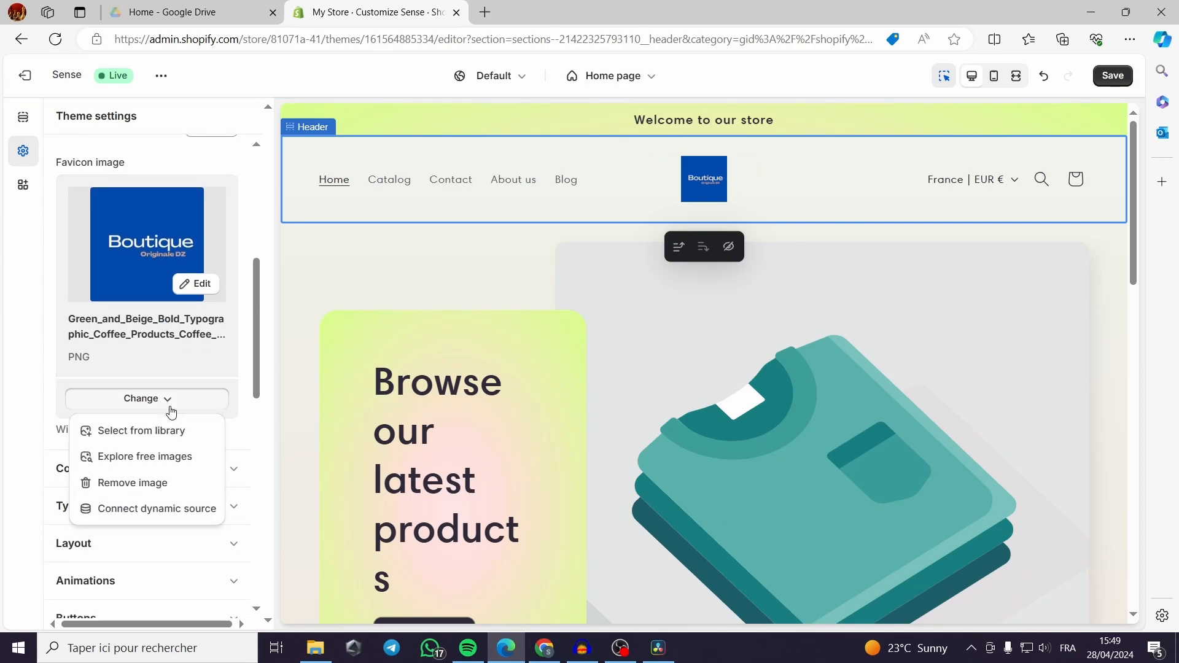
click(170, 411)
scroll(209, 381, down, 1)
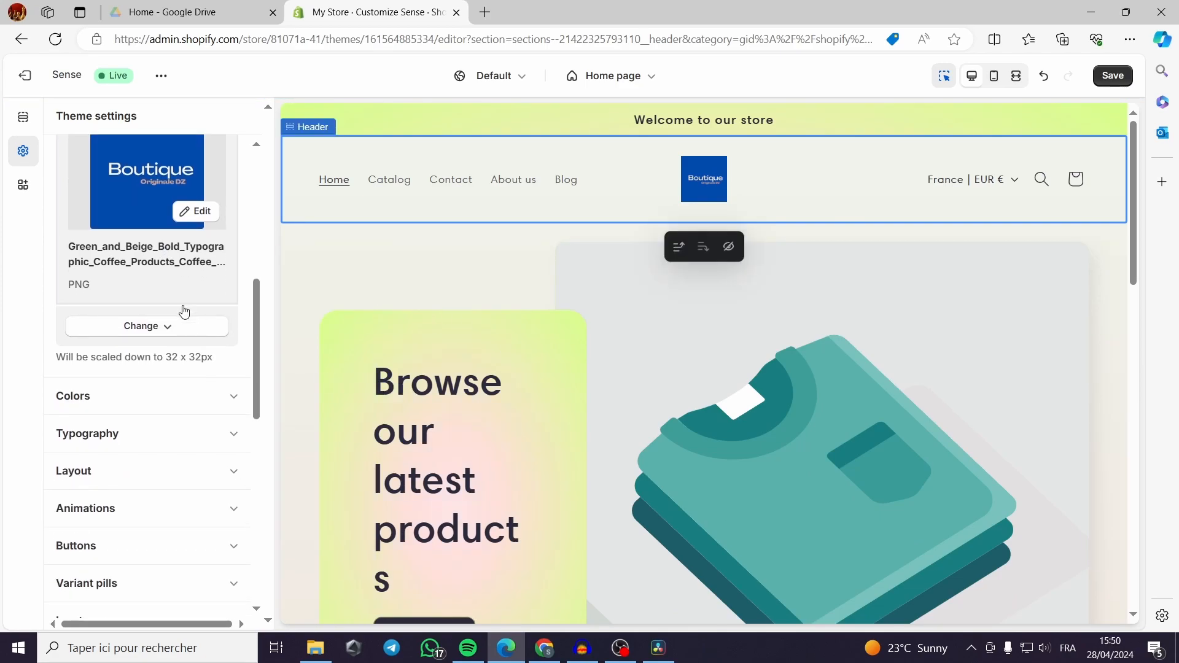
scroll(169, 372, down, 1)
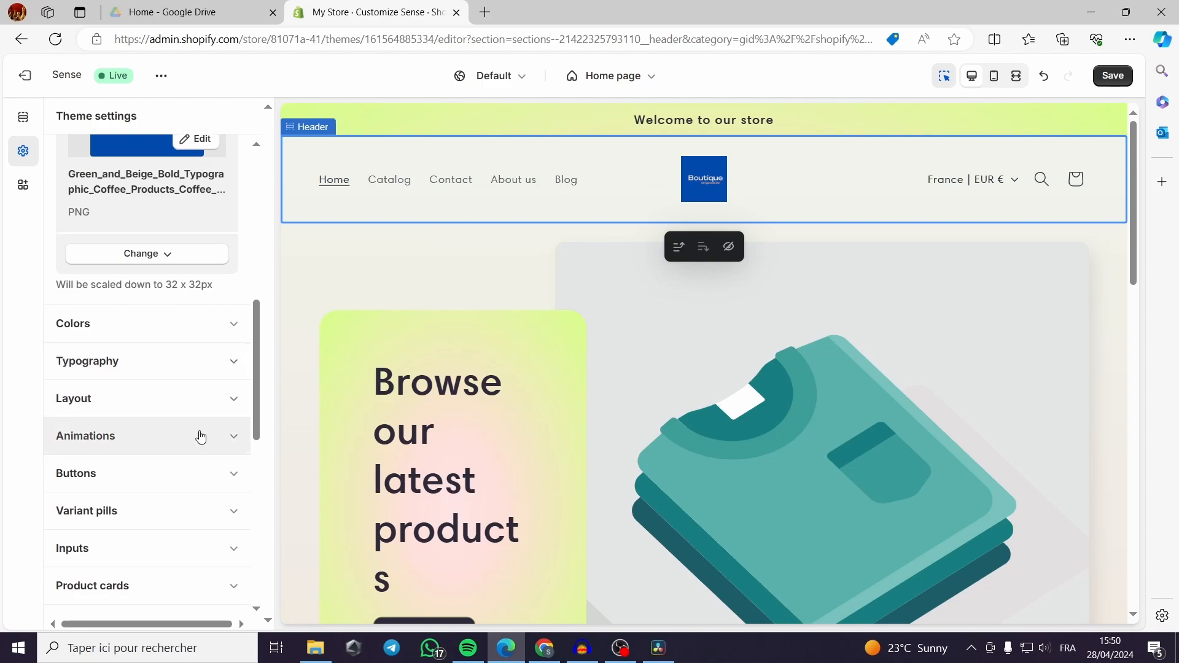
scroll(209, 440, down, 7)
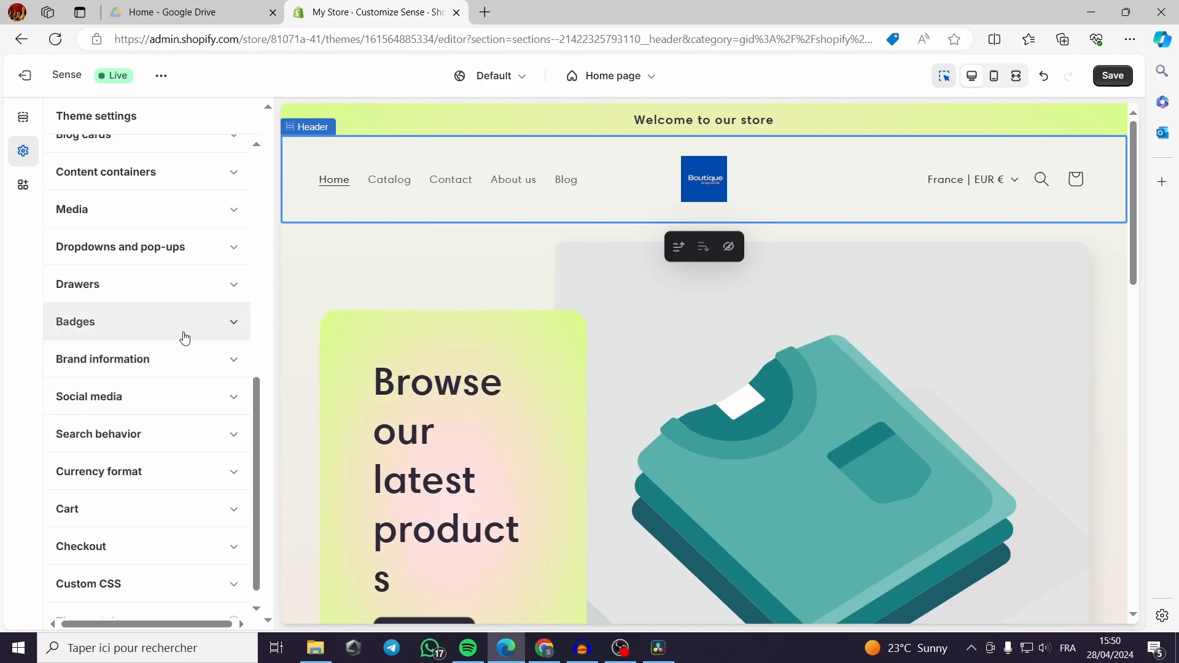
Step: Try the Vertical lift hover effect in the Animations settings and check it in the home page preview
scroll(190, 341, up, 6)
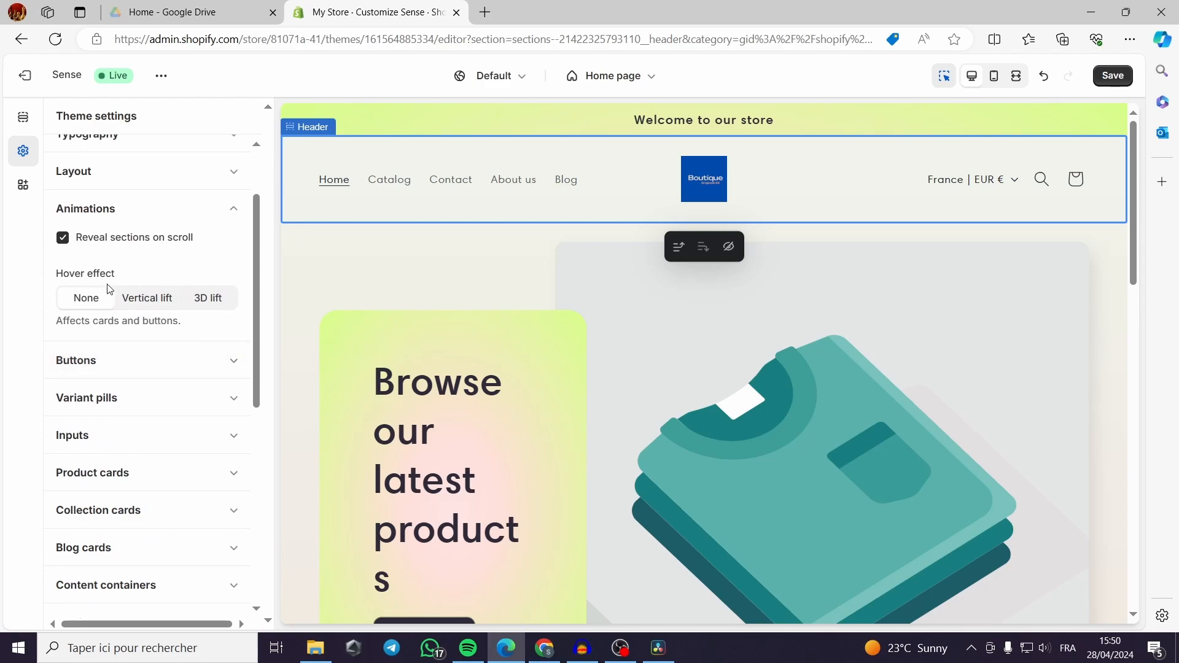
click(142, 306)
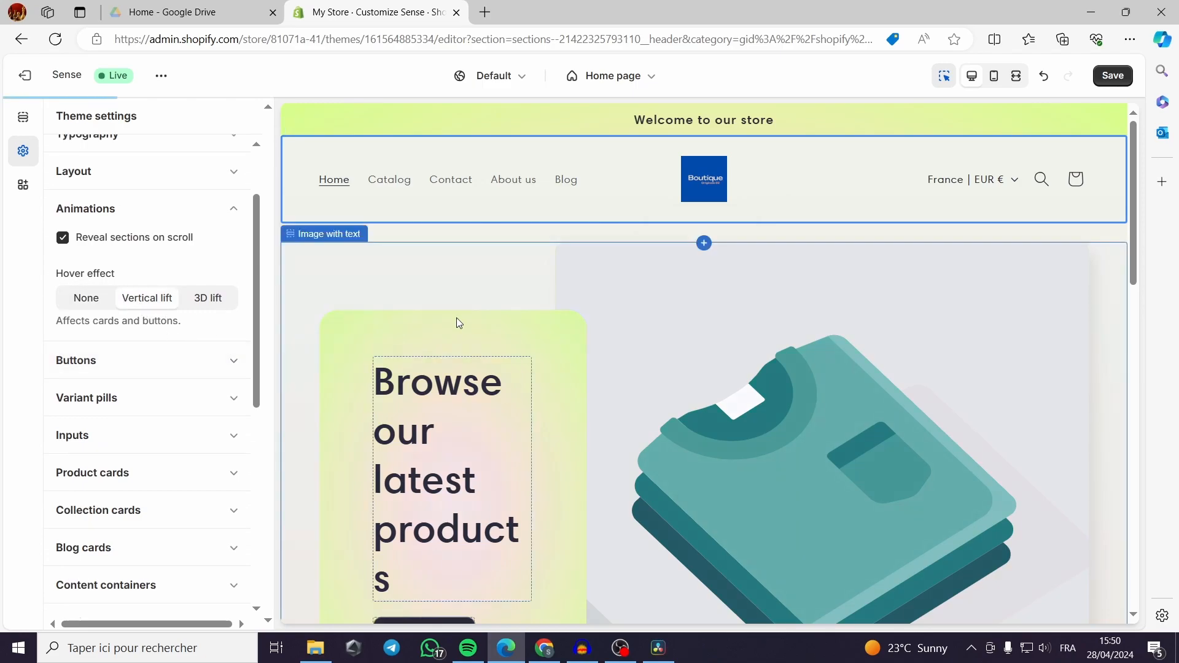
scroll(777, 319, down, 5)
scroll(775, 329, up, 6)
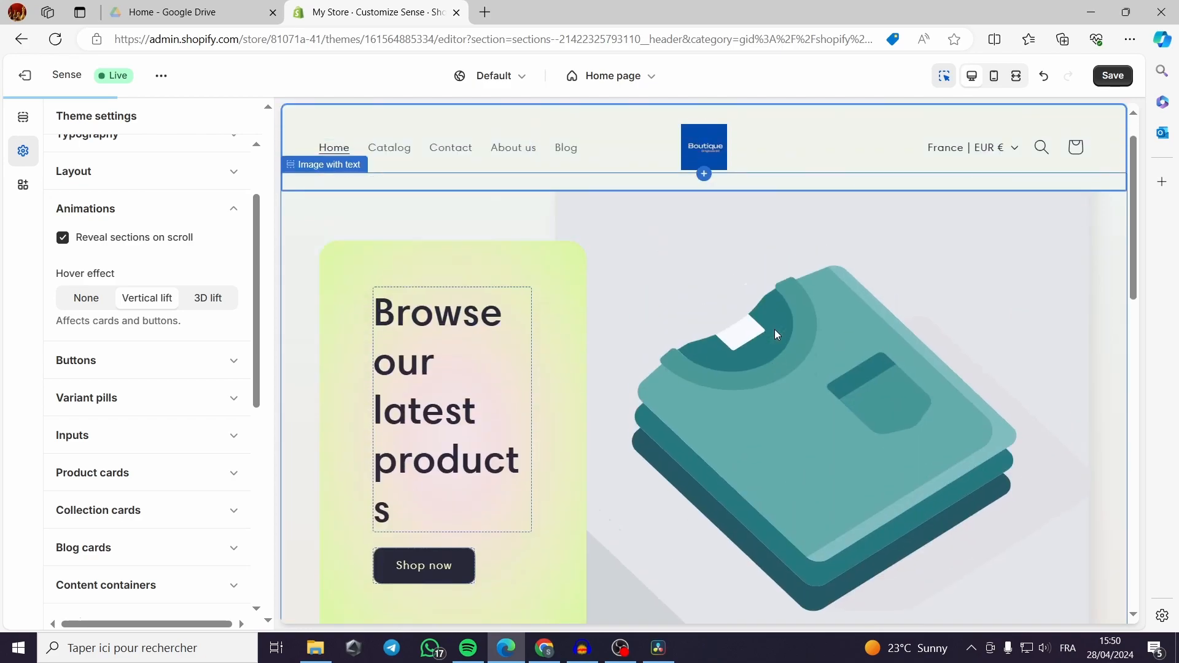
scroll(775, 332, down, 2)
scroll(775, 332, up, 2)
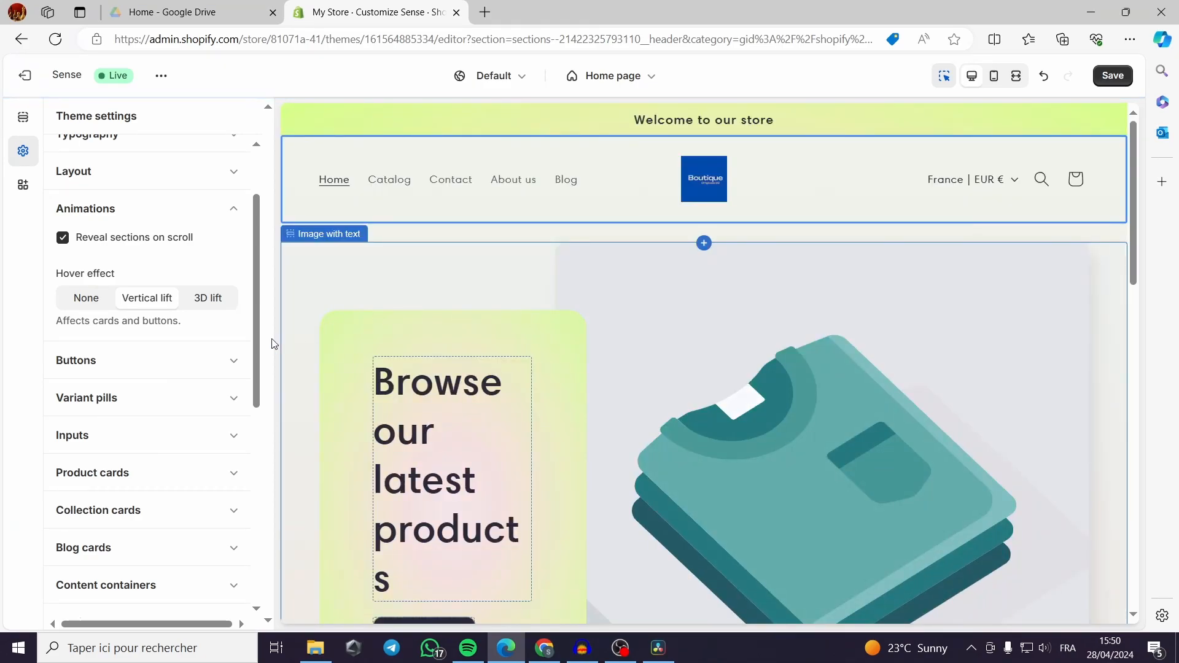
Step: Set the theme's hover effect to 3D lift and check the home page preview down to the email signup
click(219, 305)
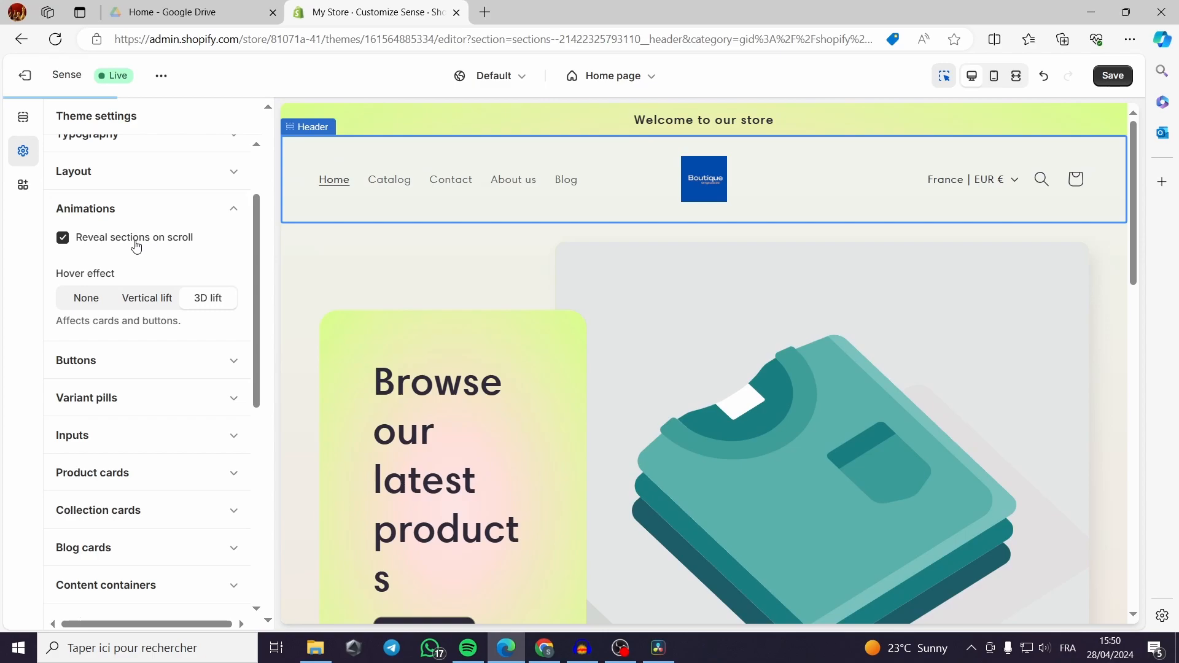
scroll(713, 352, down, 5)
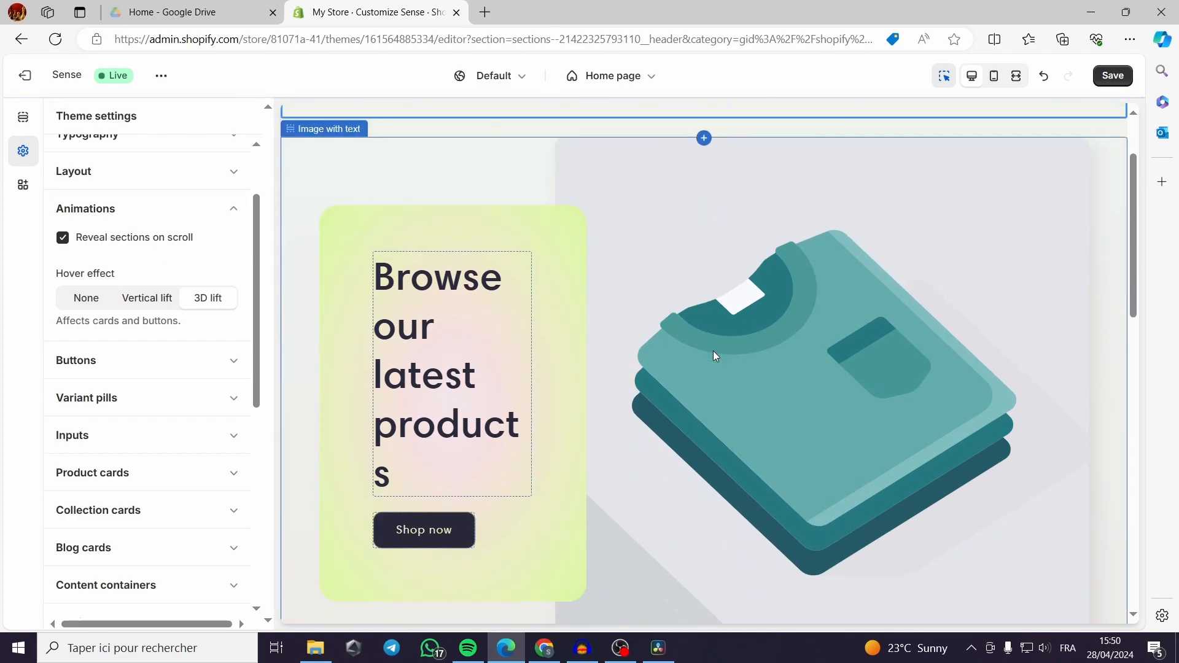
scroll(713, 353, down, 5)
scroll(712, 356, up, 10)
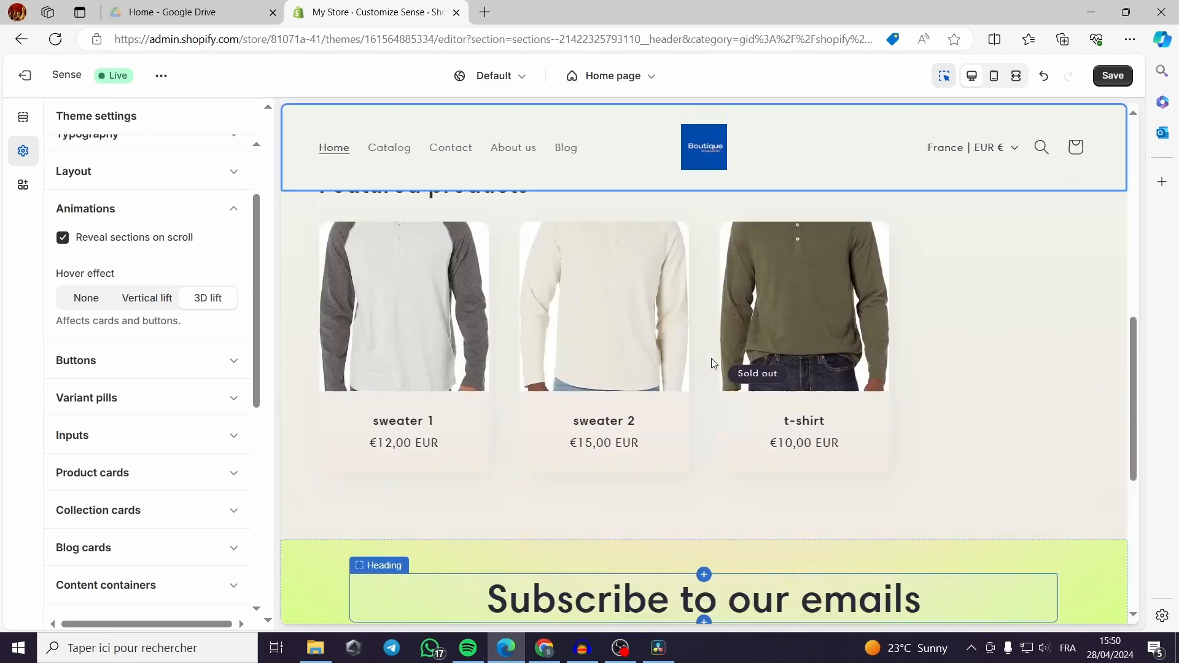
scroll(712, 359, up, 1)
scroll(662, 361, down, 2)
scroll(681, 390, up, 2)
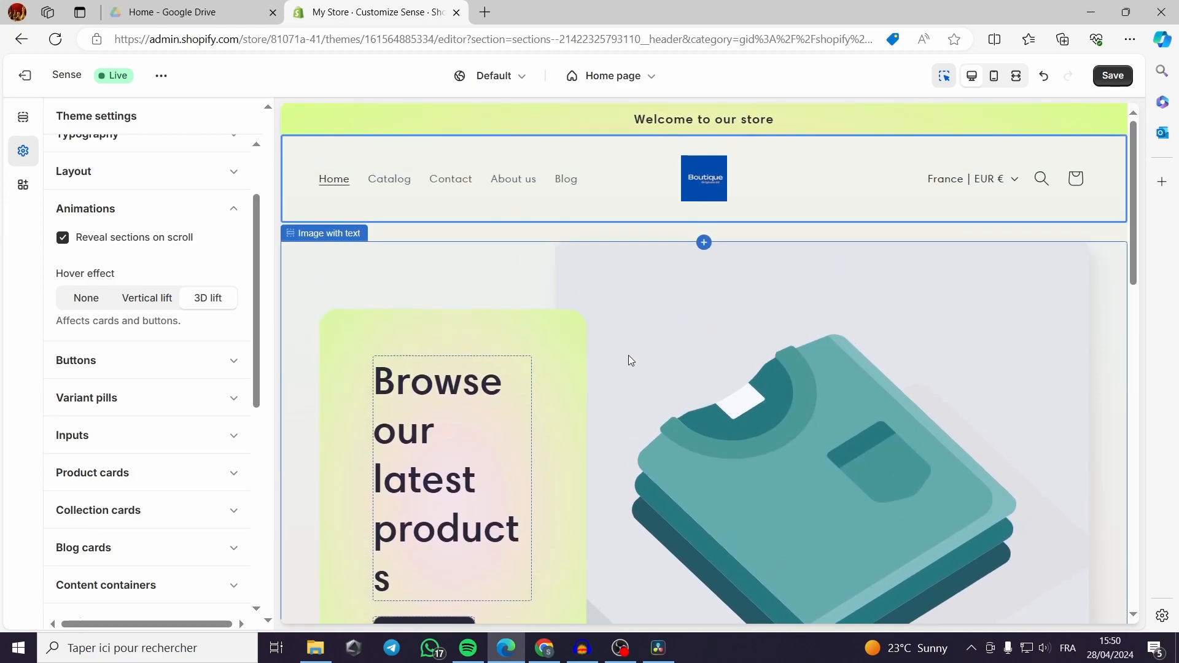
Step: Review the page width, template section spacing and grid spacing options in the theme's Layout settings
scroll(197, 222, up, 1)
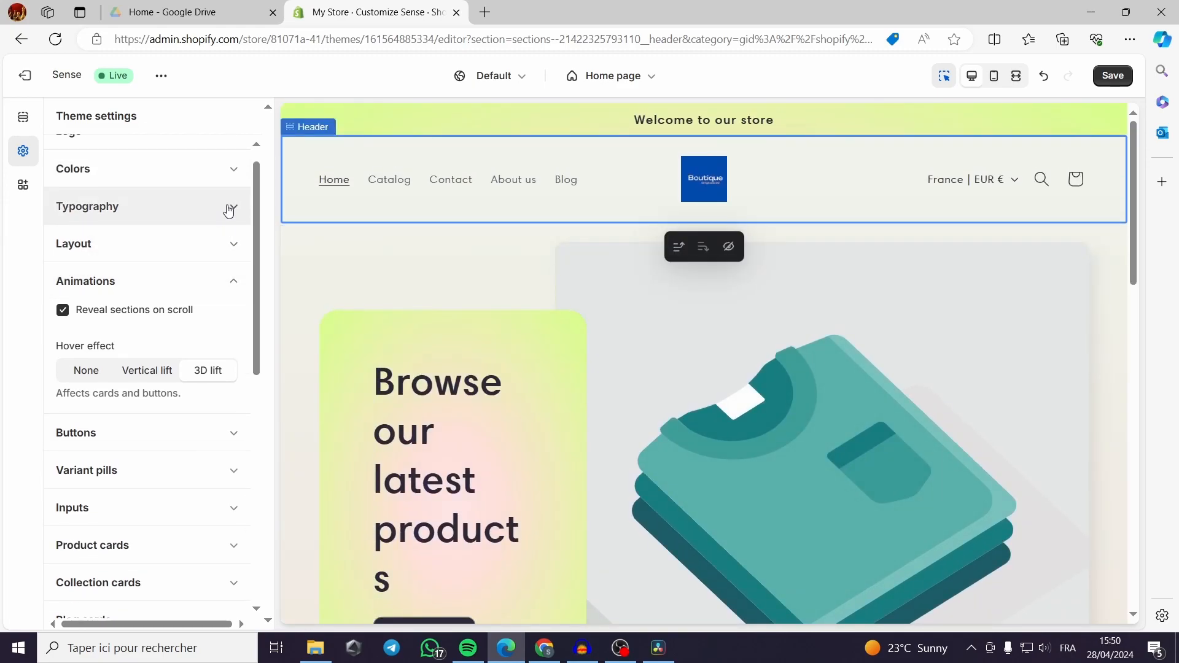
click(234, 245)
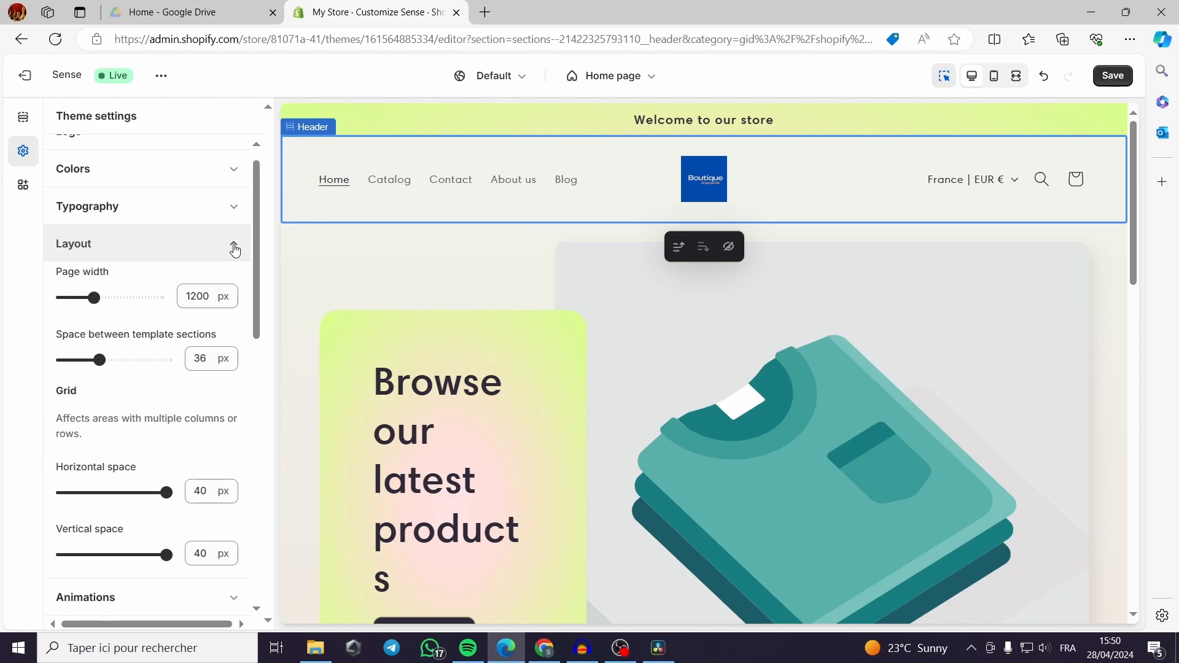
scroll(236, 257, down, 4)
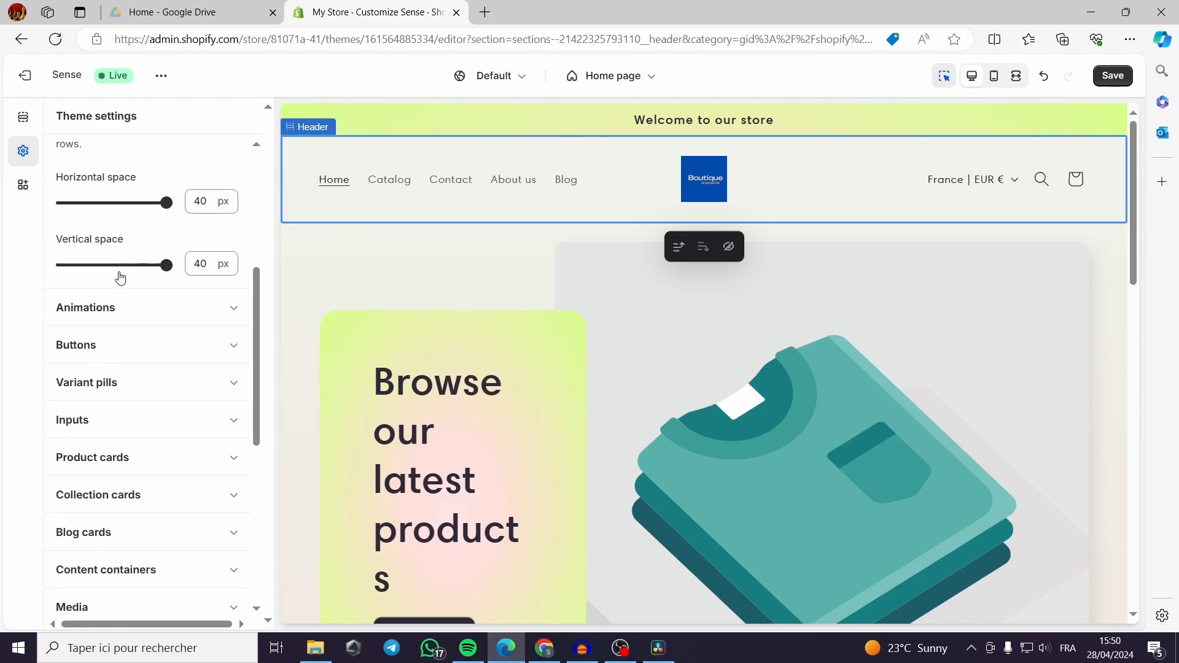
scroll(96, 198, up, 1)
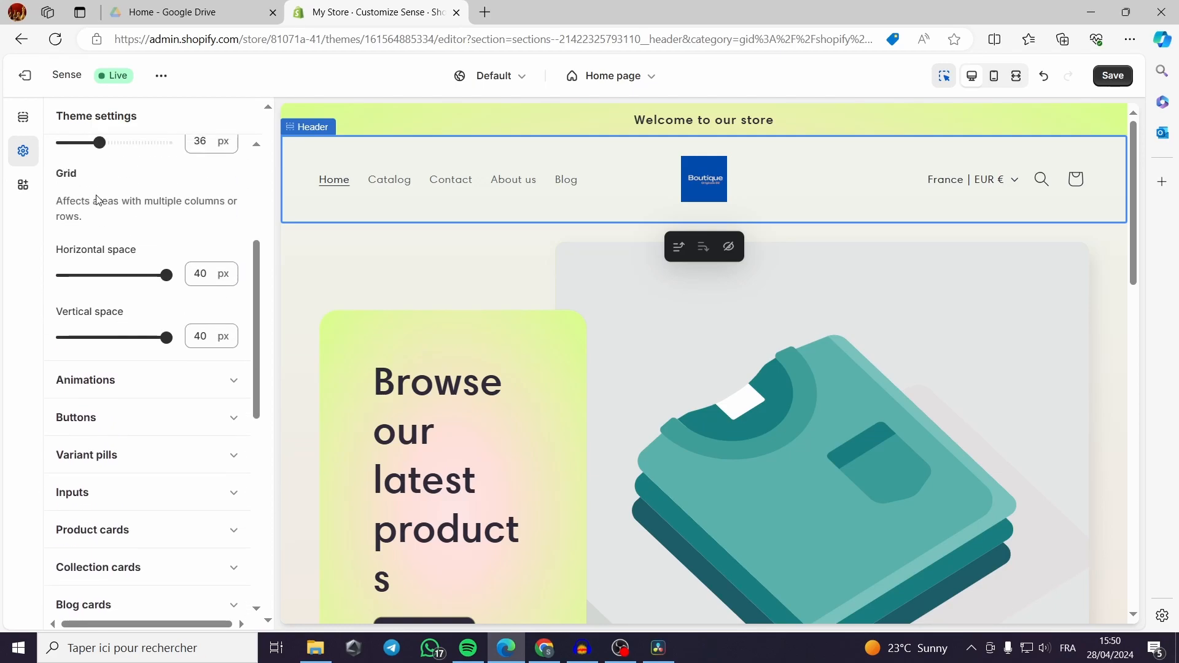
scroll(85, 320, up, 1)
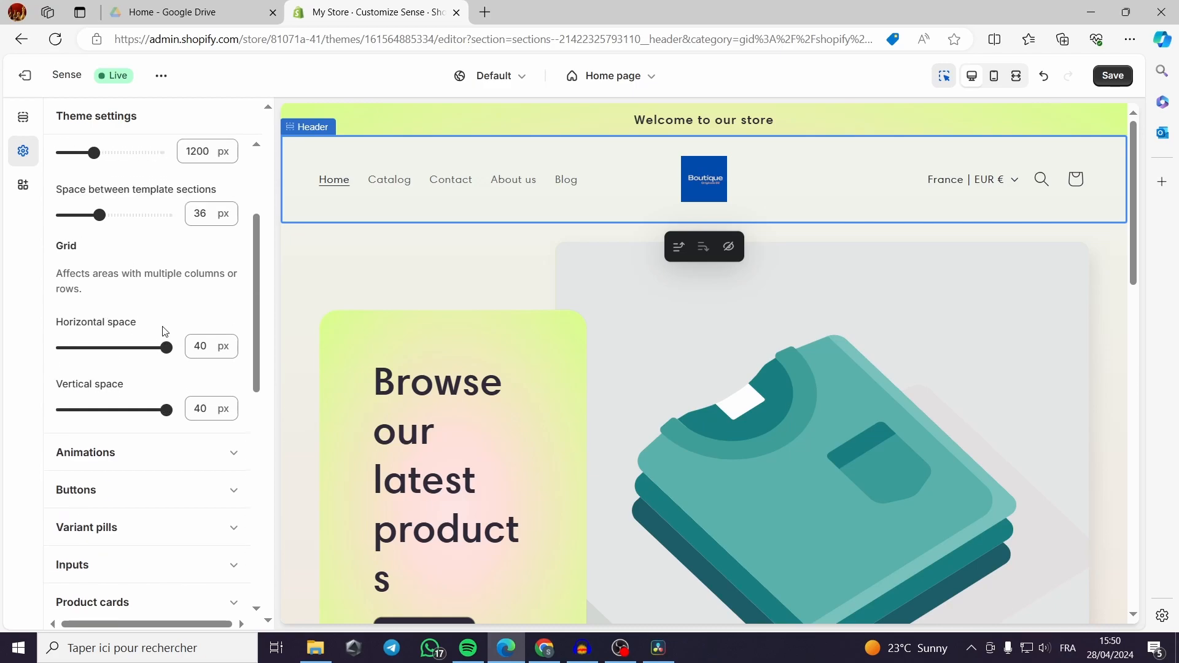
scroll(227, 301, down, 3)
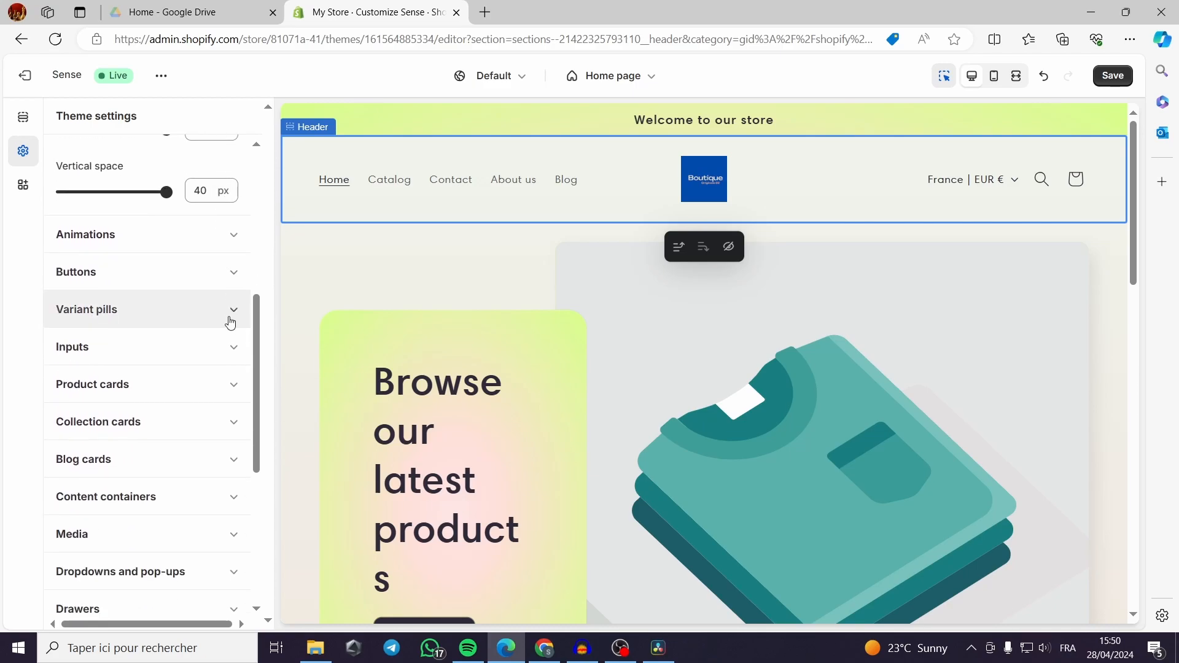
scroll(214, 385, up, 6)
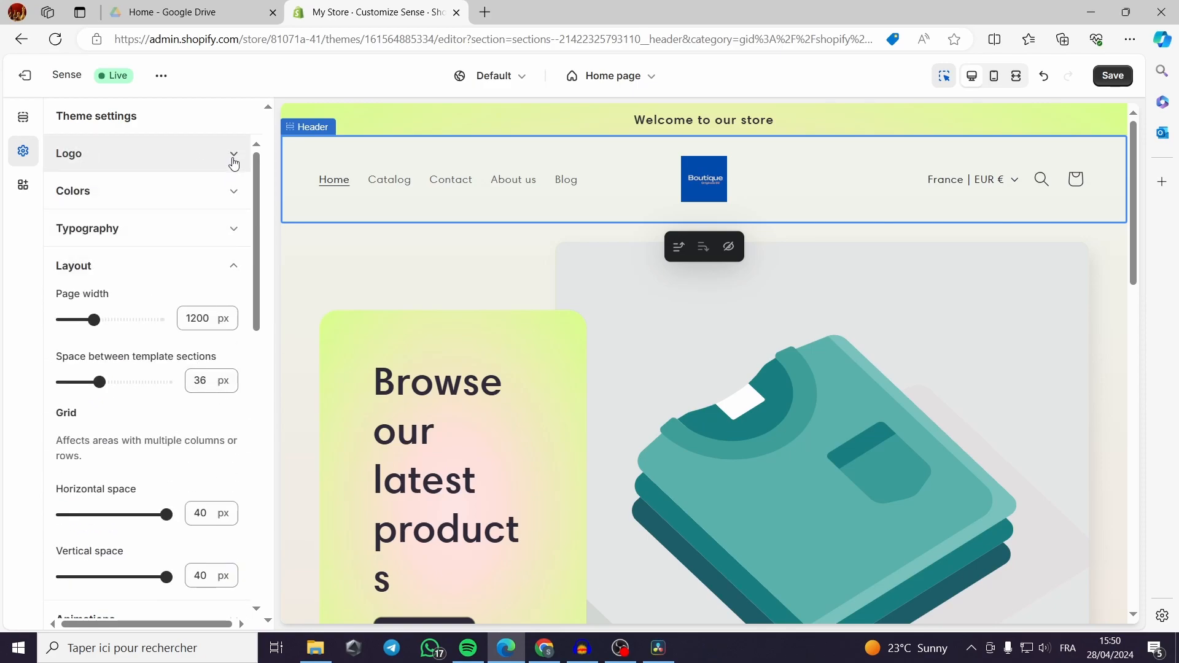
Step: Review the theme's Logo settings, including the logo image, desktop logo width and favicon
click(232, 155)
mouse_move(182, 306)
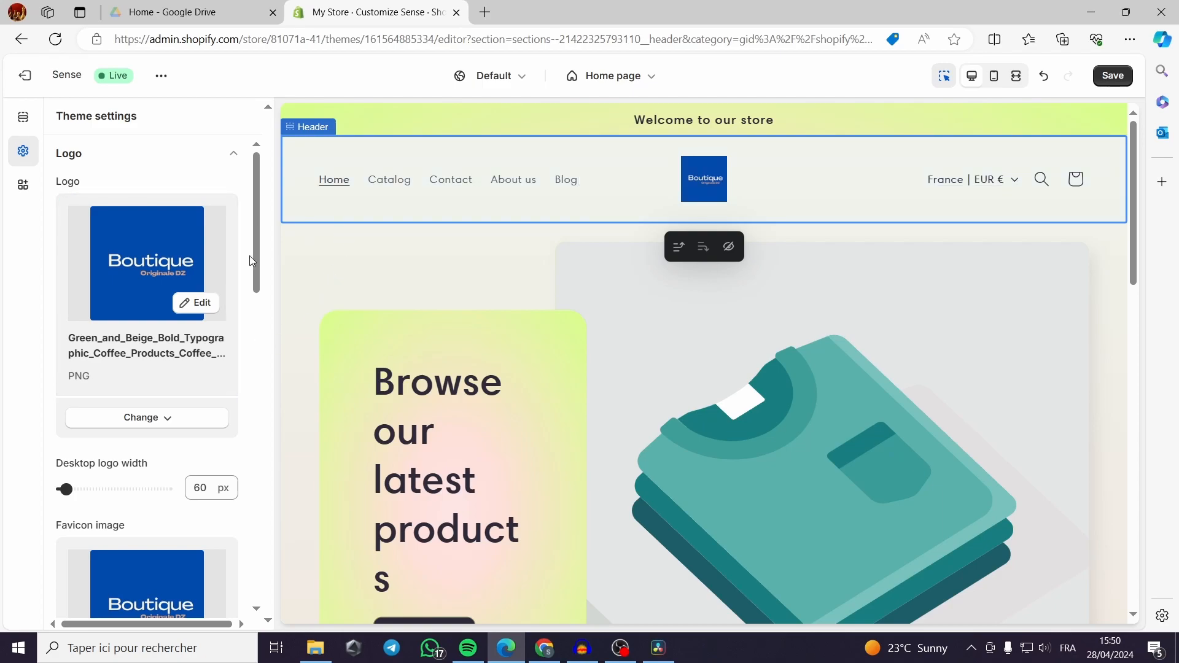
mouse_move(257, 242)
mouse_down()
mouse_move(258, 255)
mouse_move(259, 241)
mouse_up()
drag(1131, 159, 1133, 155)
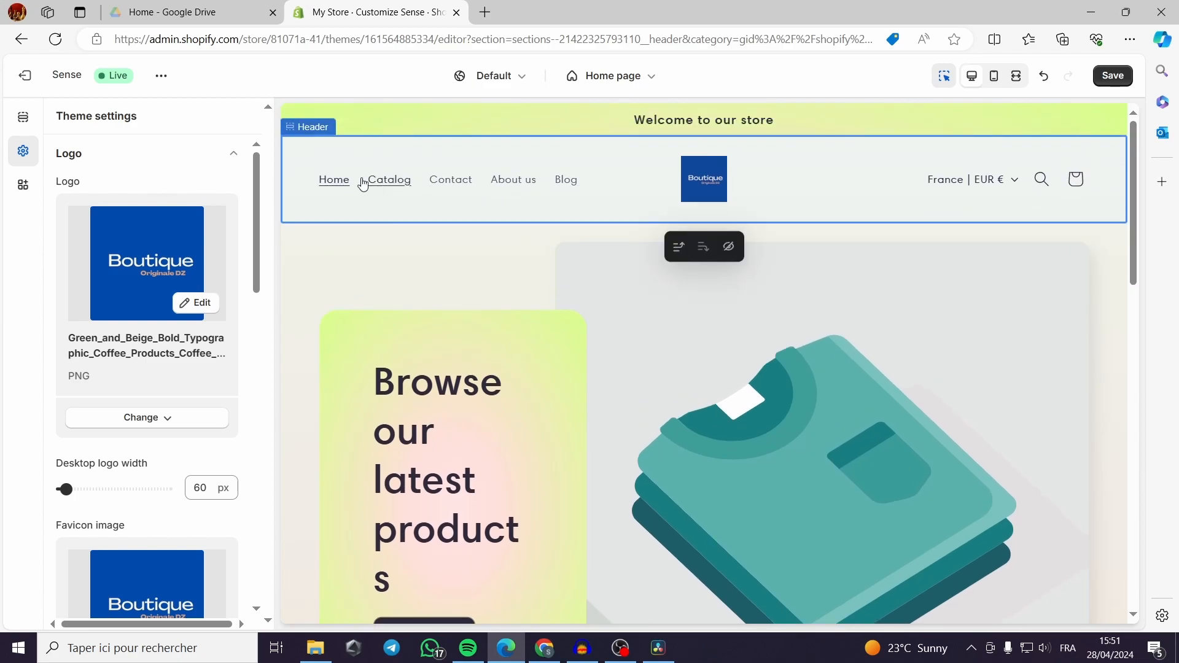